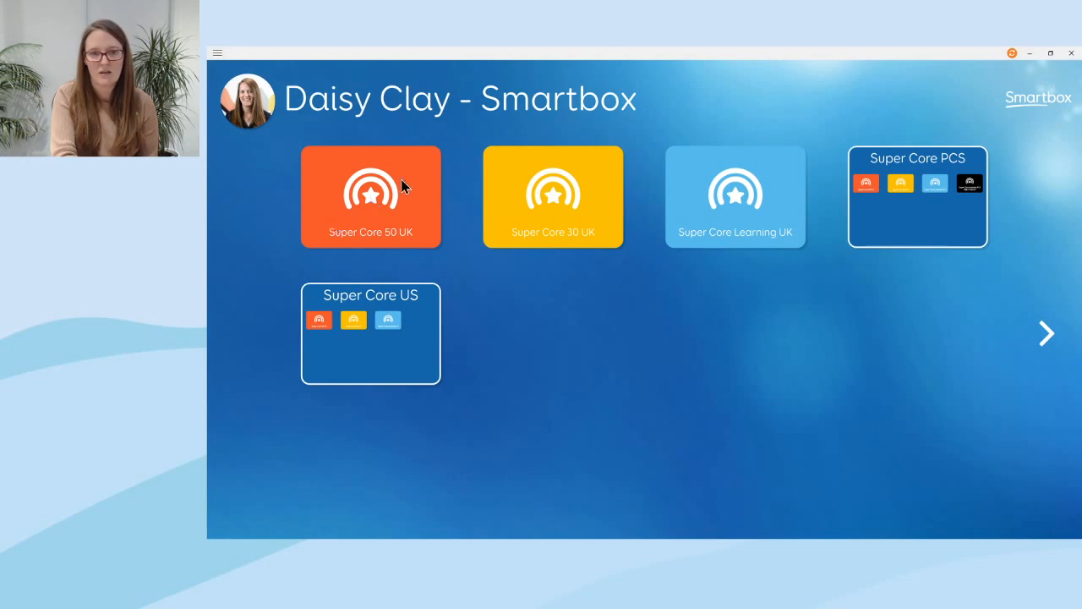
- Open the people grid of the Super Core 50 UK grid set in editing mode
click(431, 180)
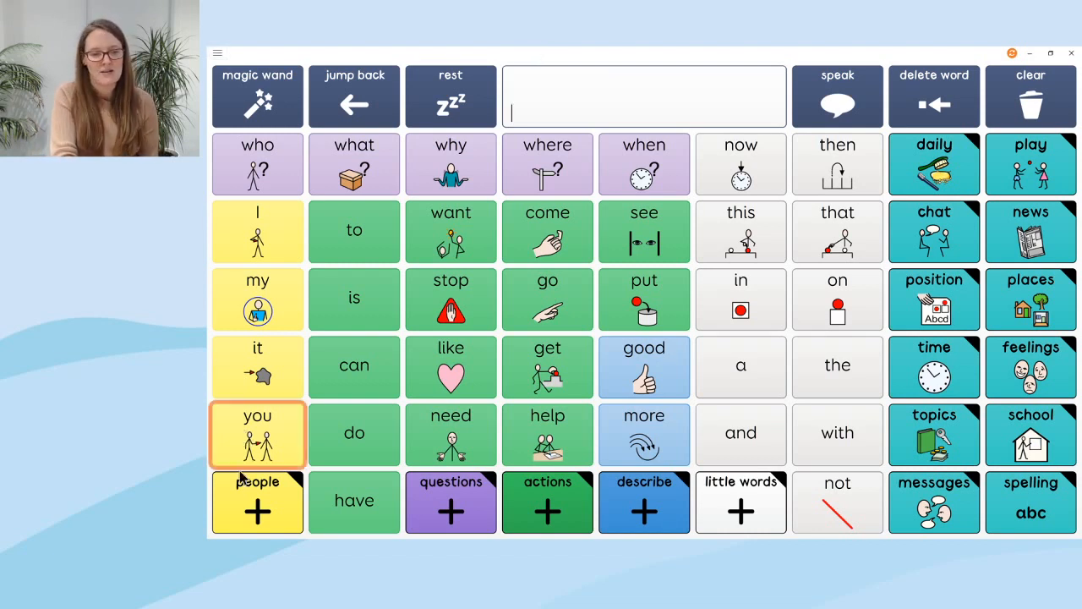
click(282, 502)
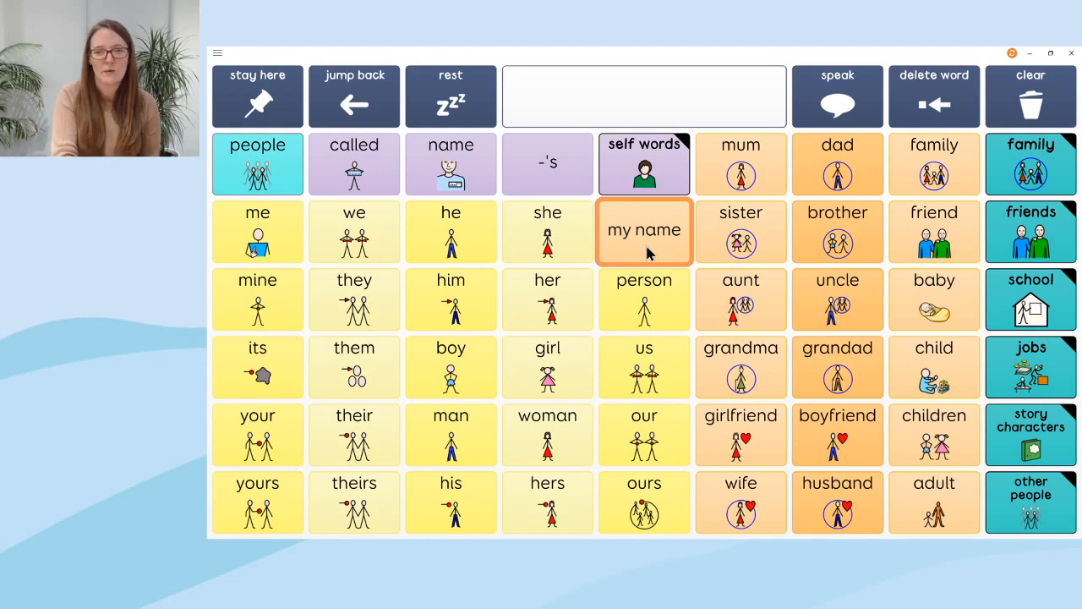
click(296, 54)
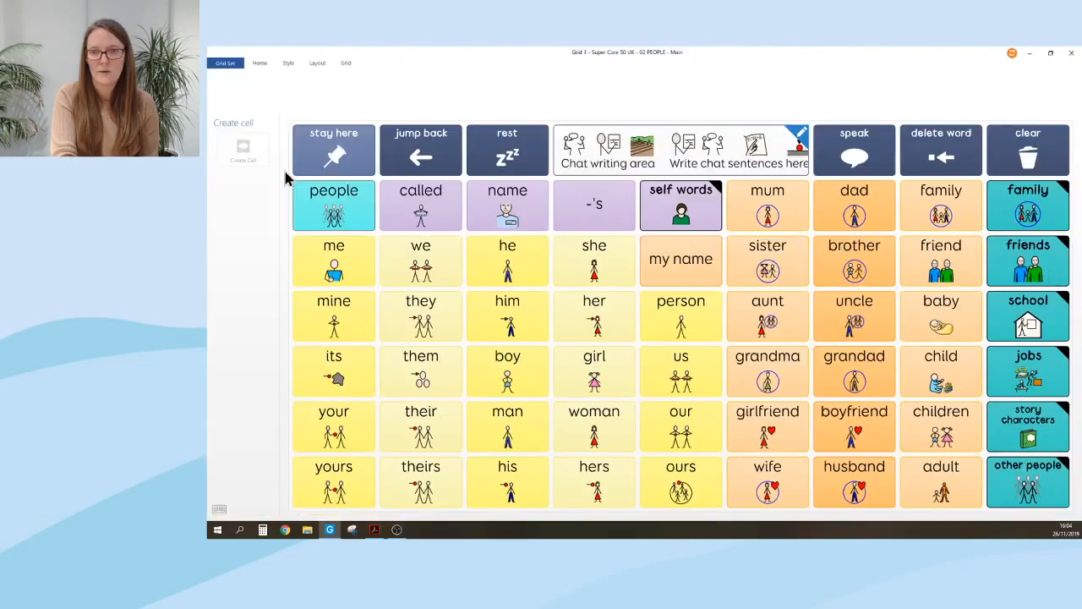
- Relabel the "my name" cell with the AAC user's first name
click(686, 267)
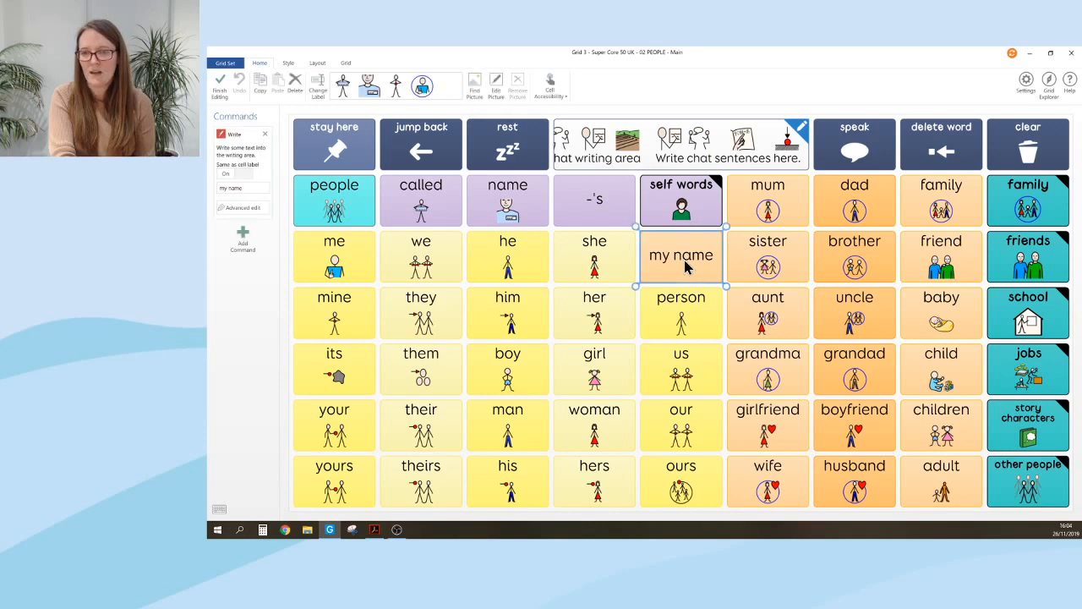
click(318, 93)
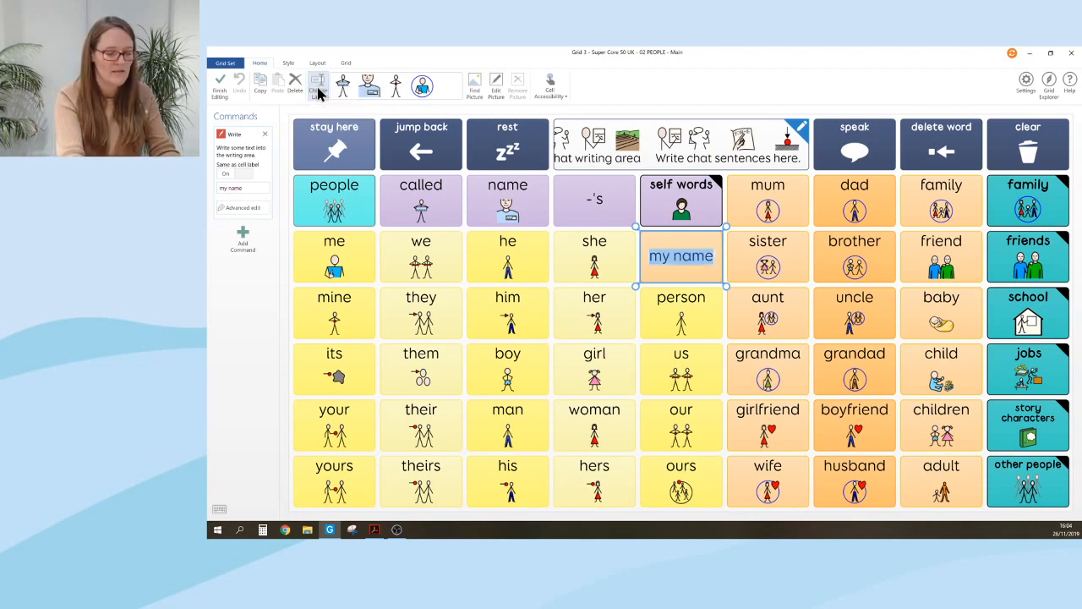
text(Katie)
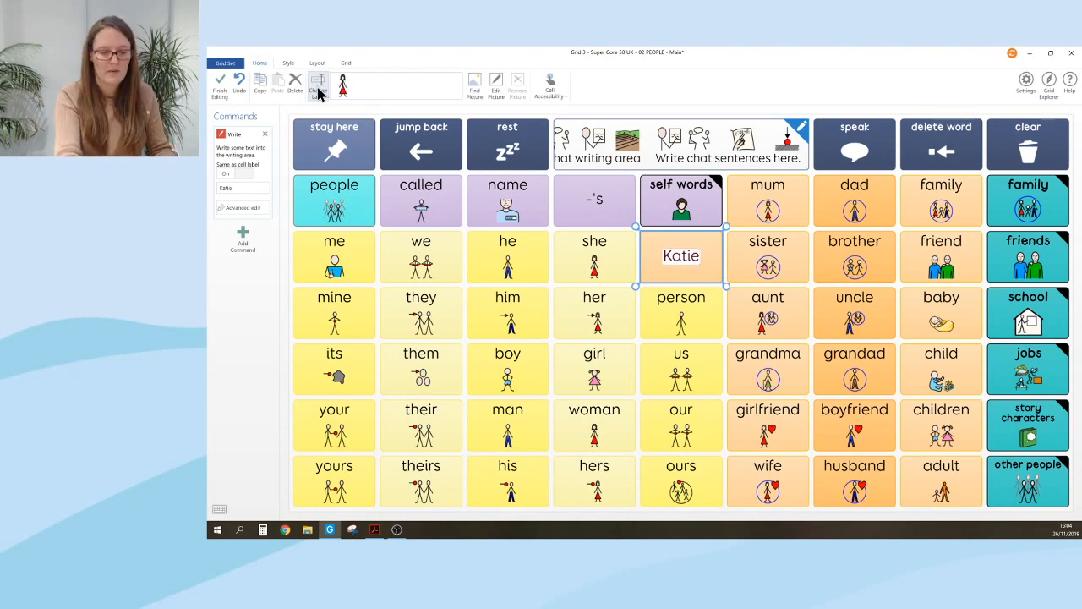
key(Return)
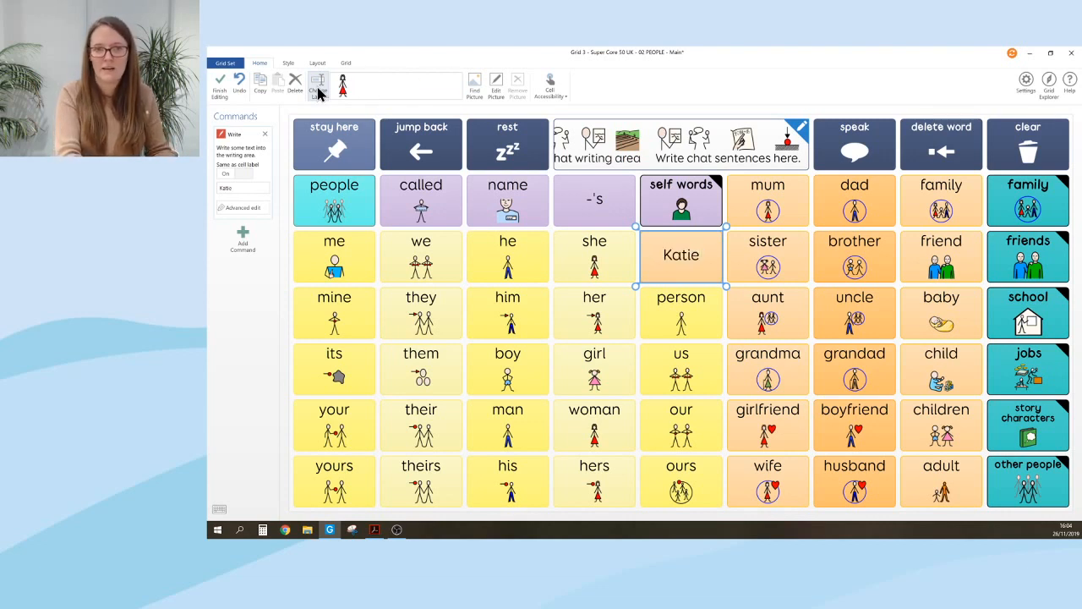
click(343, 88)
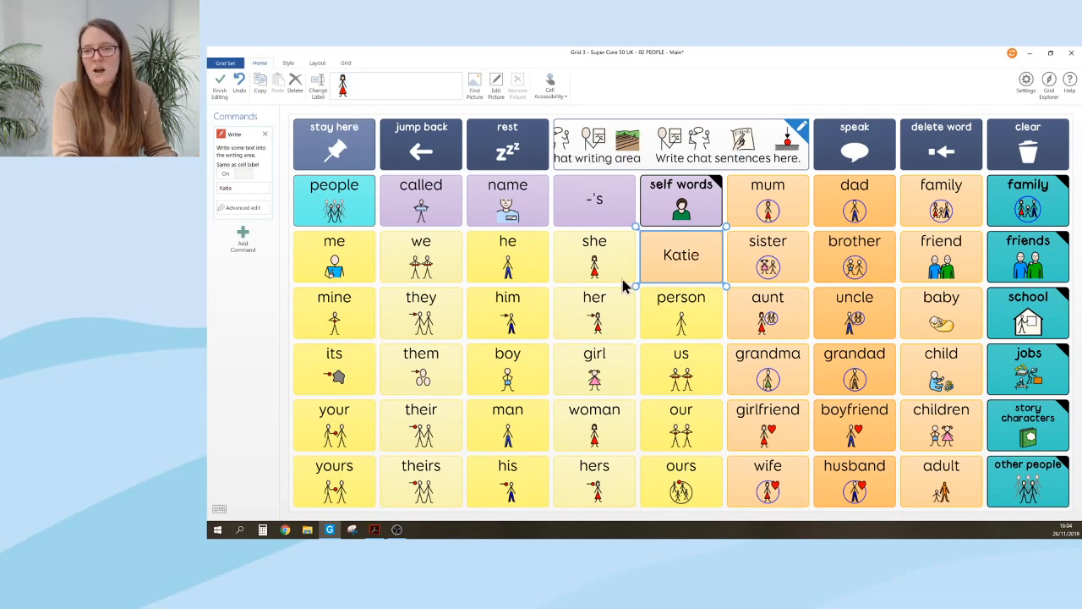
- Follow the family cell's jump to open the family grid for editing
click(734, 258)
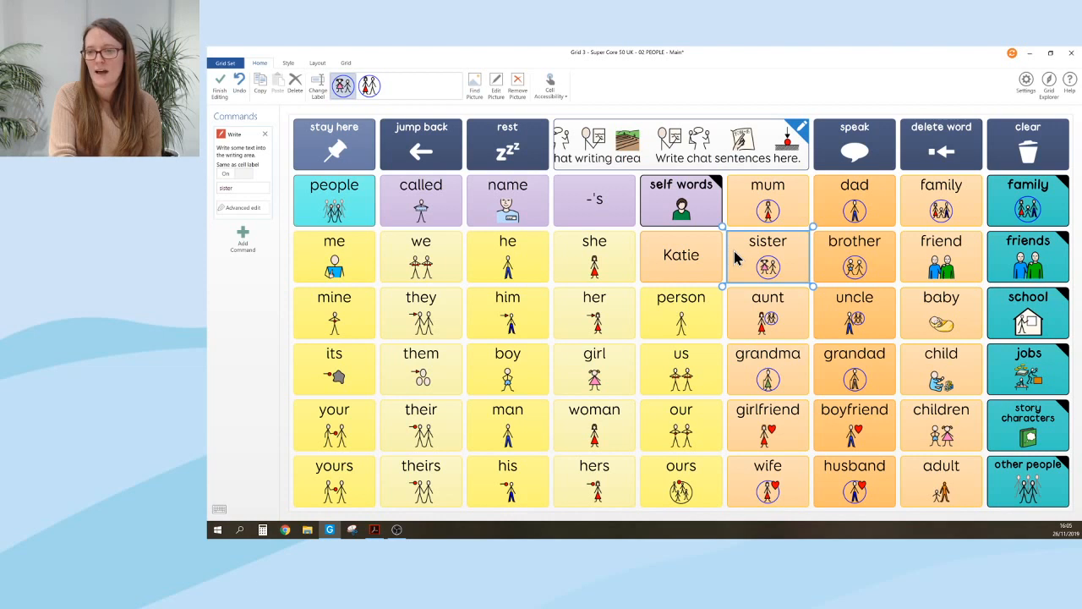
click(1018, 210)
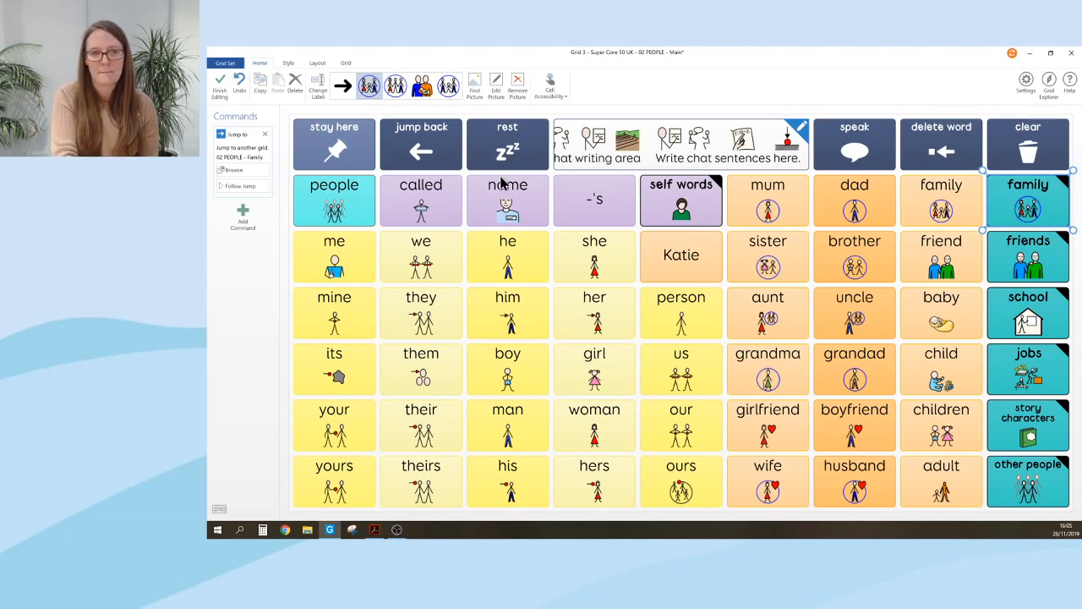
click(243, 186)
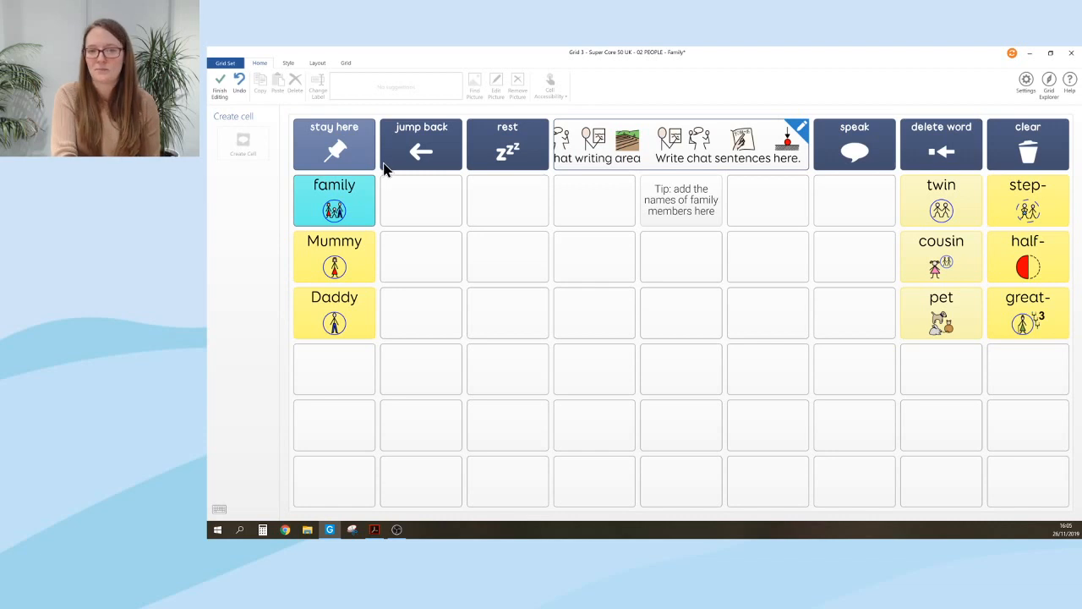
- Create a Write cell in the empty space beside the family cell and label it with a family member's first name
click(417, 203)
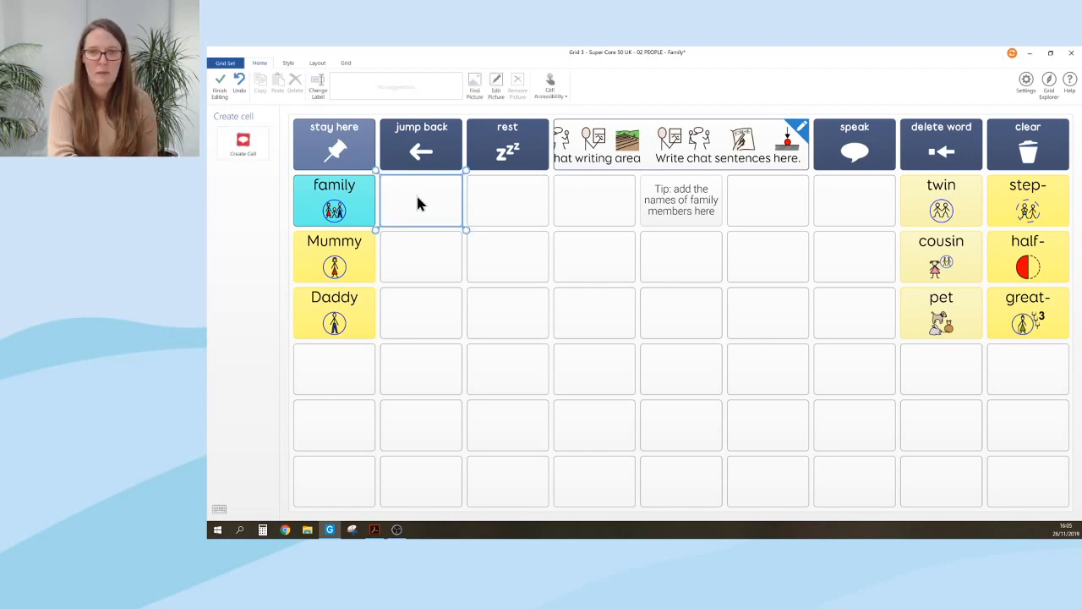
click(243, 147)
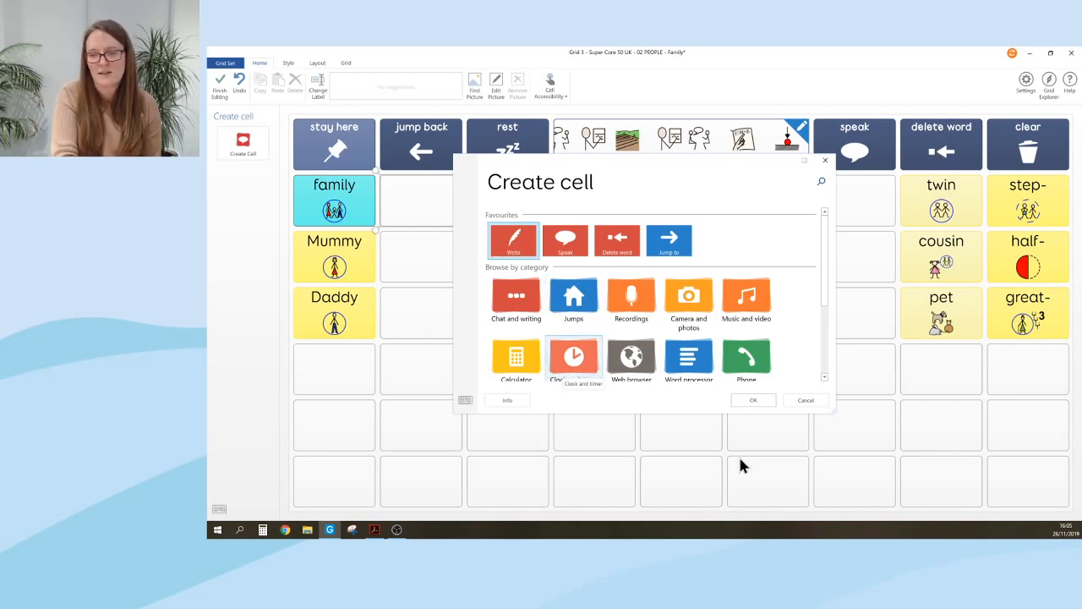
click(752, 400)
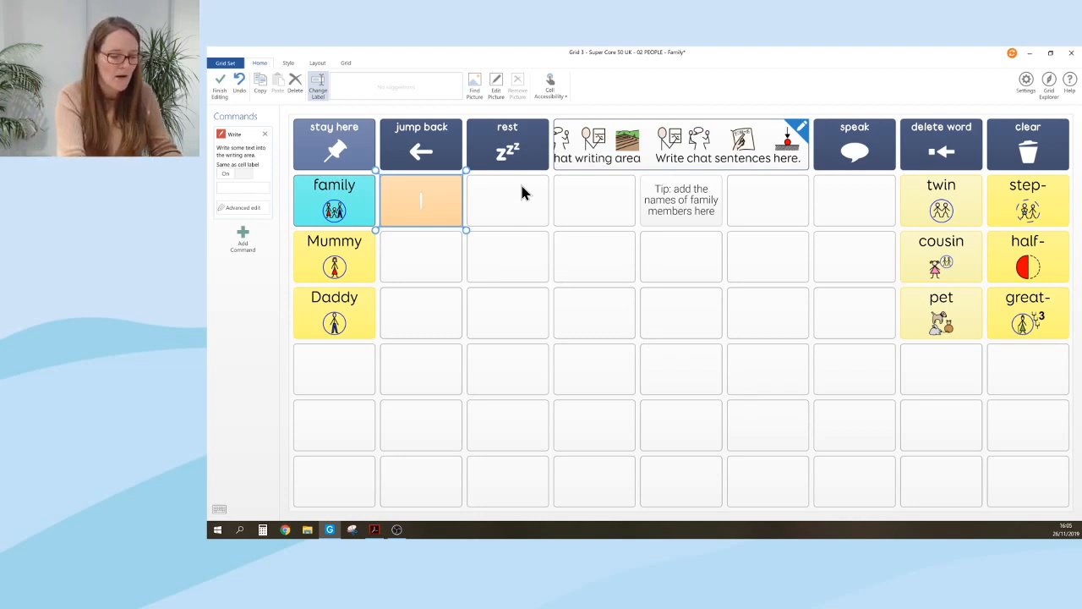
text(James)
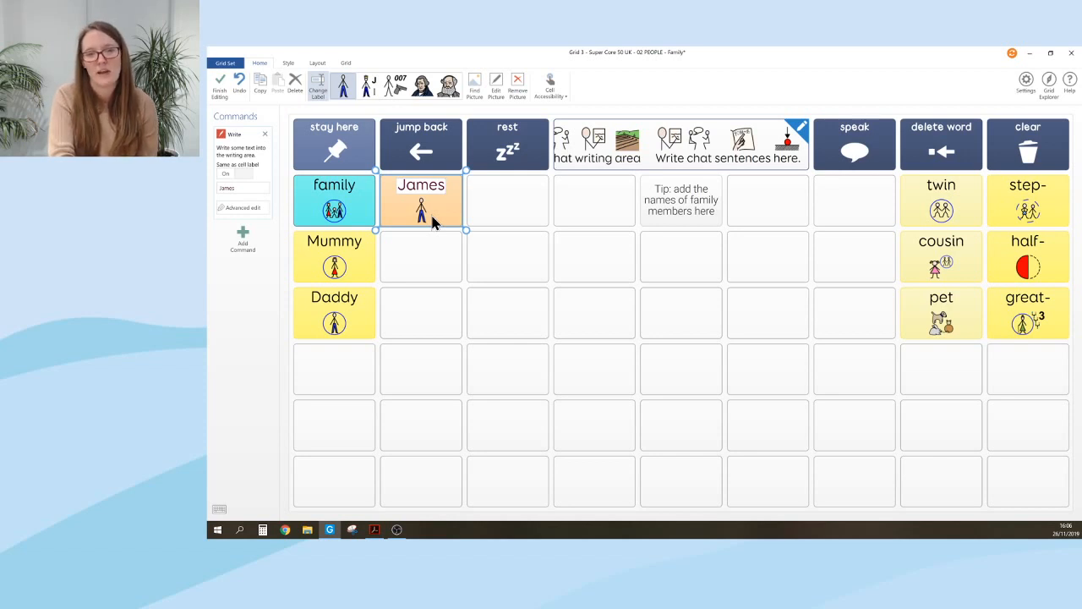
- Give the new cell beside family the matching person's photo from the People > Family pictures folder
click(475, 85)
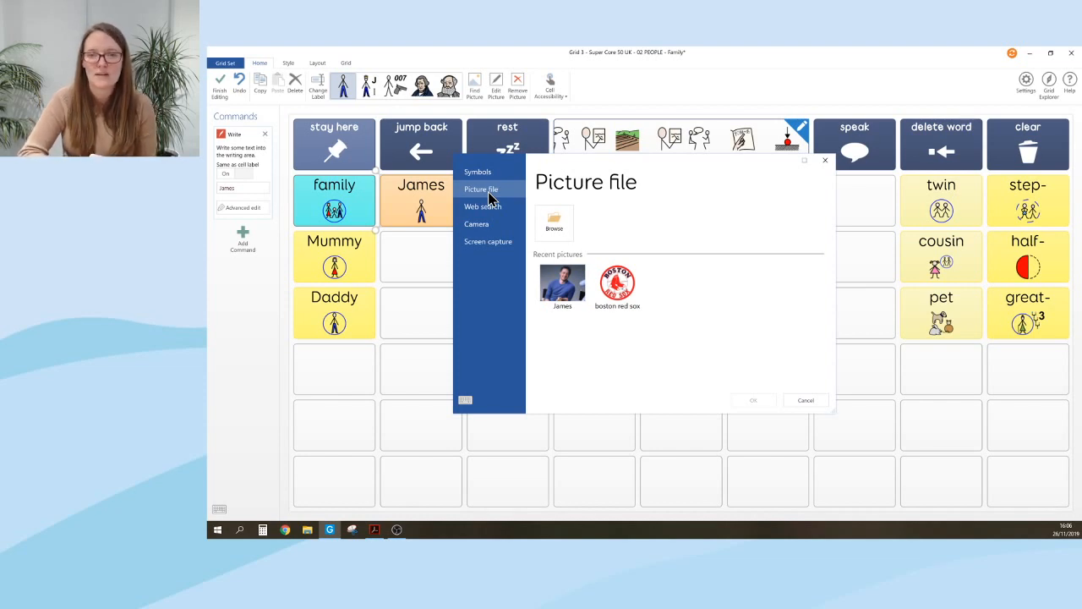
click(558, 221)
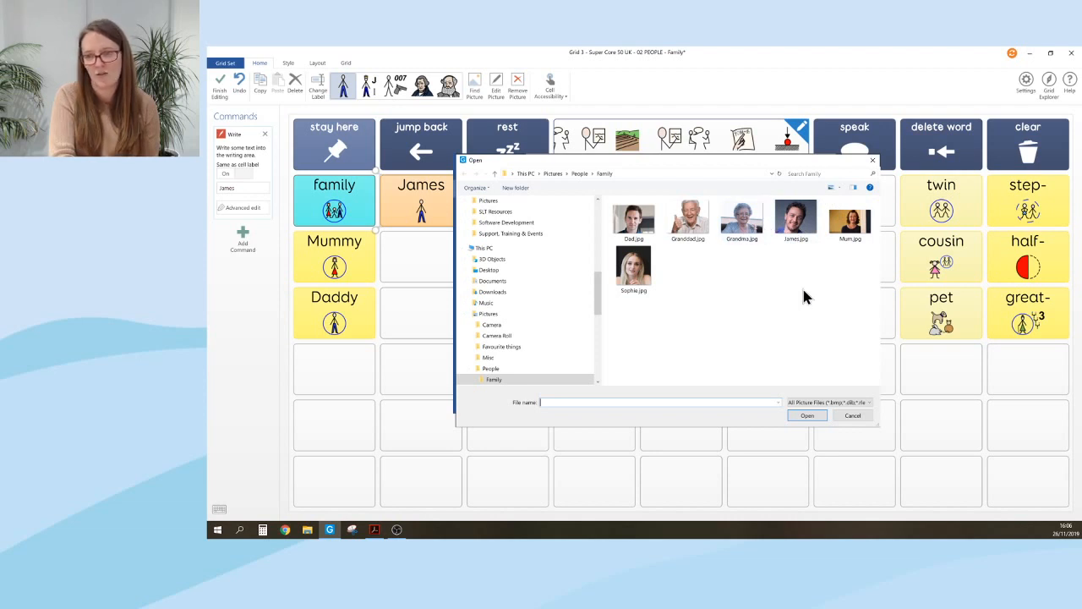
click(795, 218)
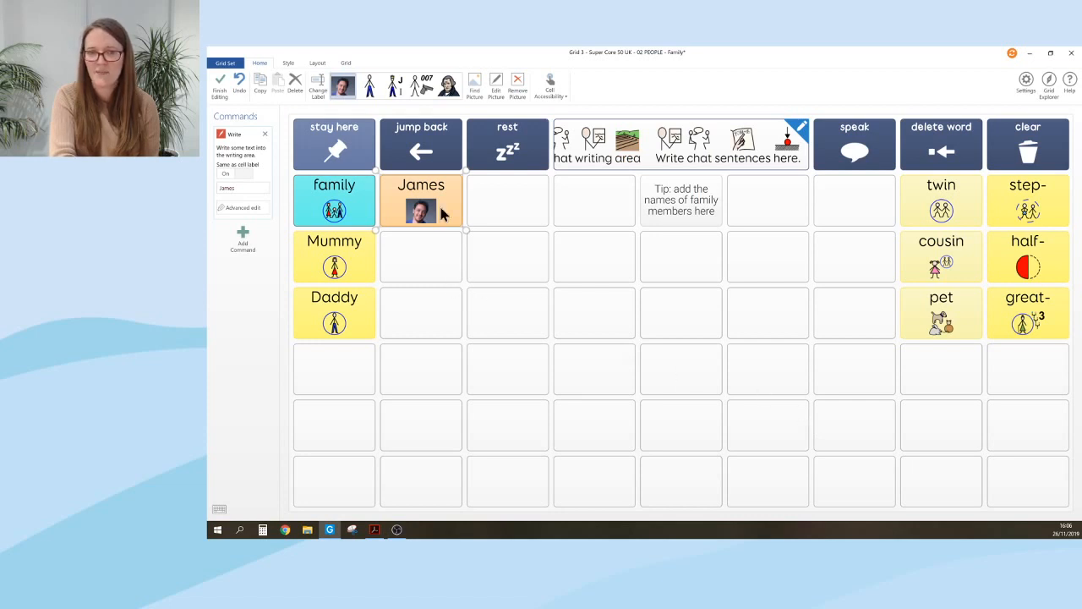
- Create a Write cell in the empty space beside Mummy and label it with another family member's first name
click(420, 261)
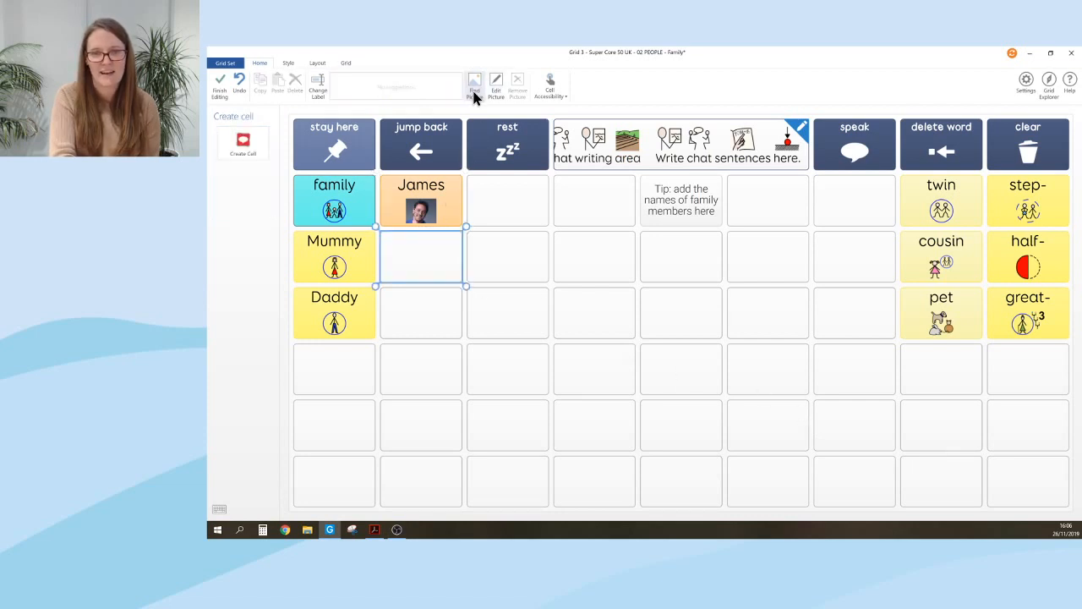
click(244, 152)
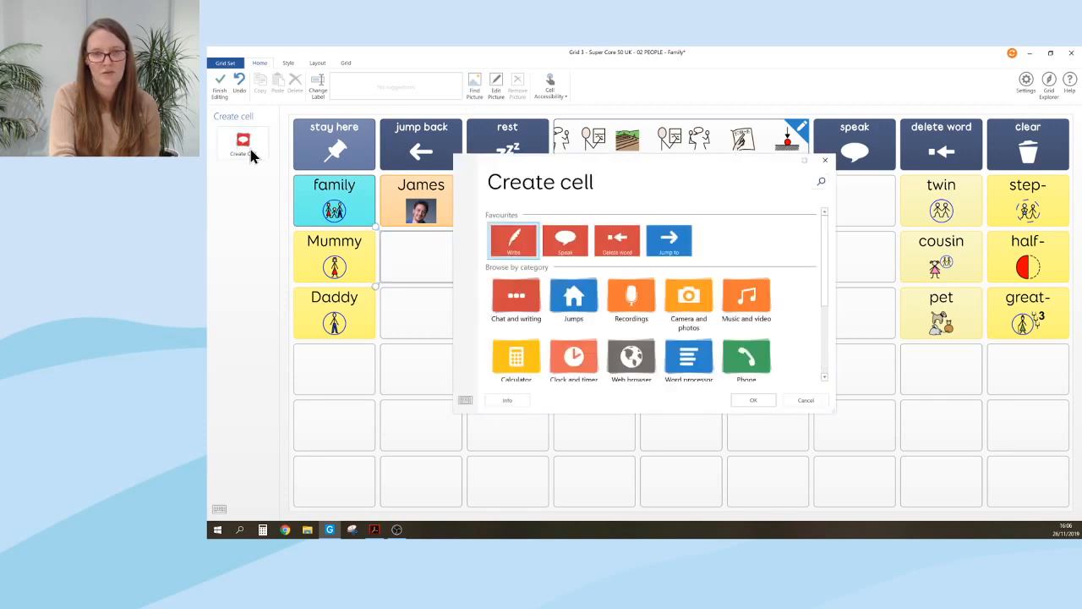
click(516, 245)
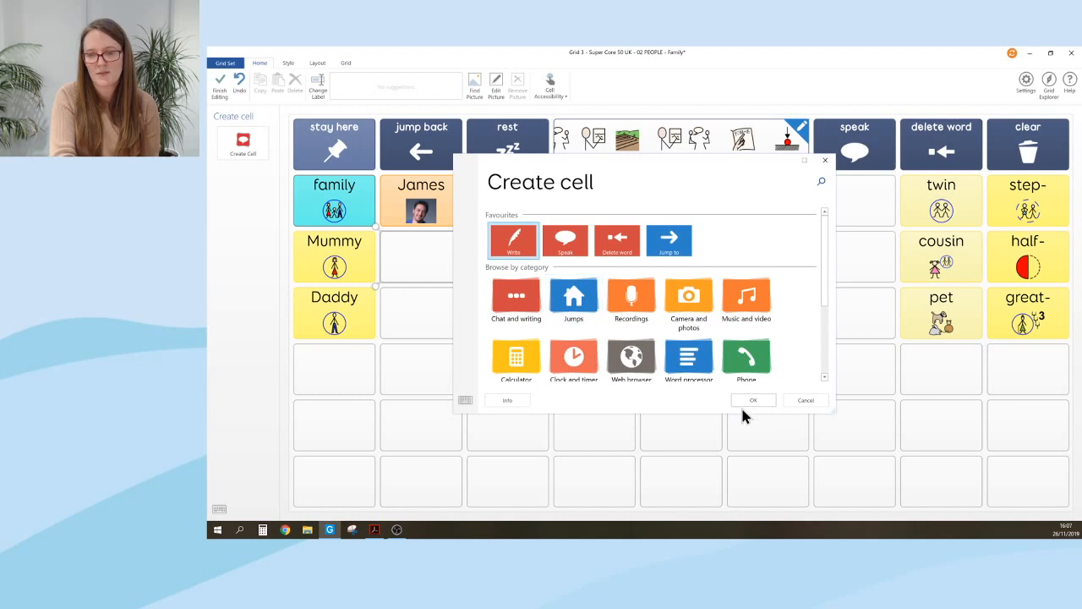
click(764, 399)
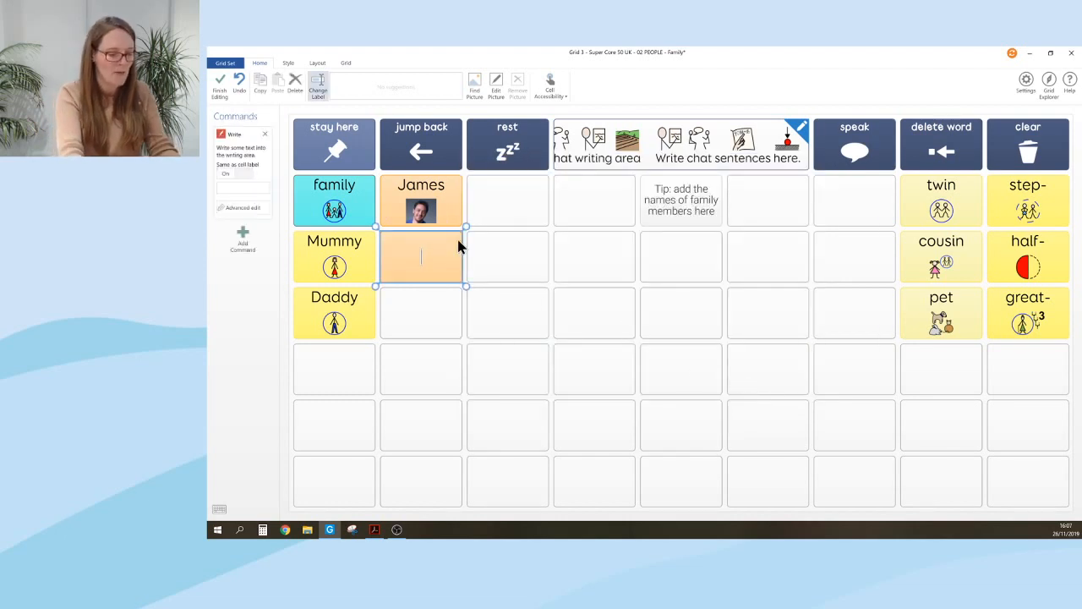
text(Sophie)
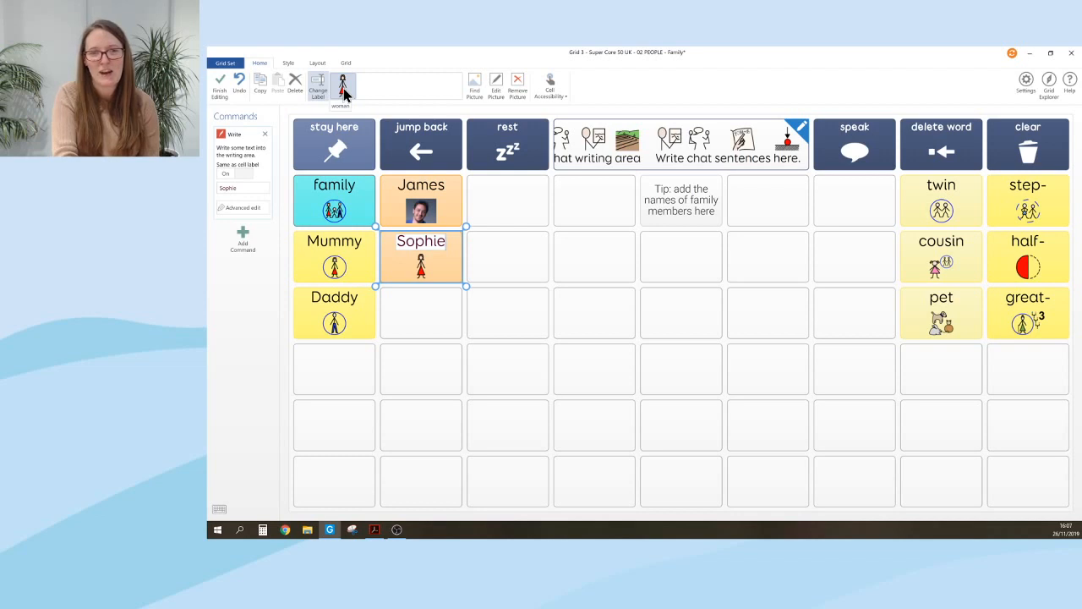
- Replace the symbol on the cell beside Mummy with that person's photo from the People > Family pictures folder
click(476, 88)
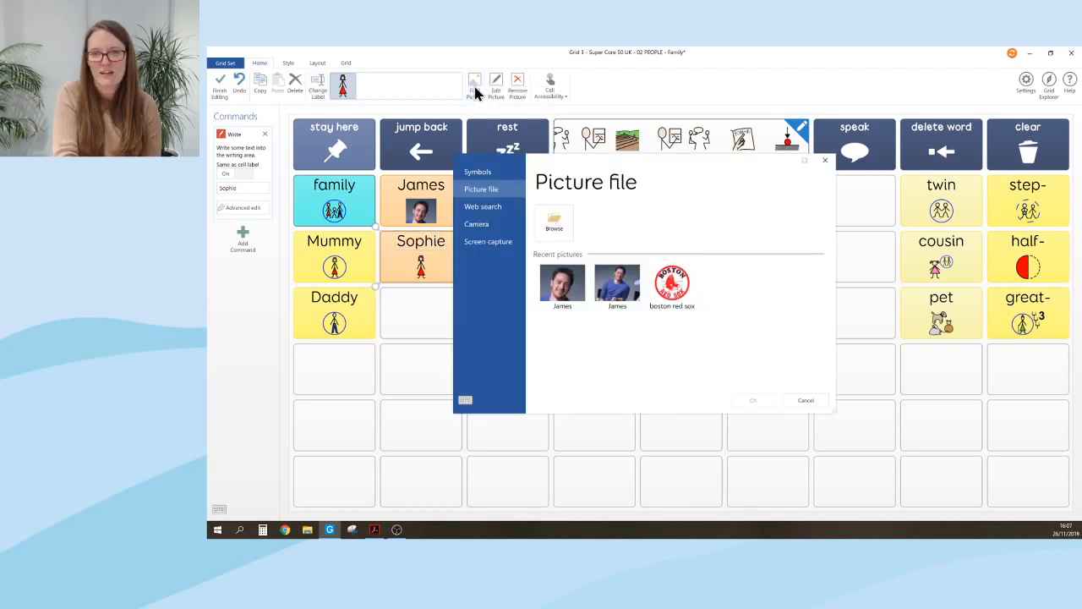
click(555, 222)
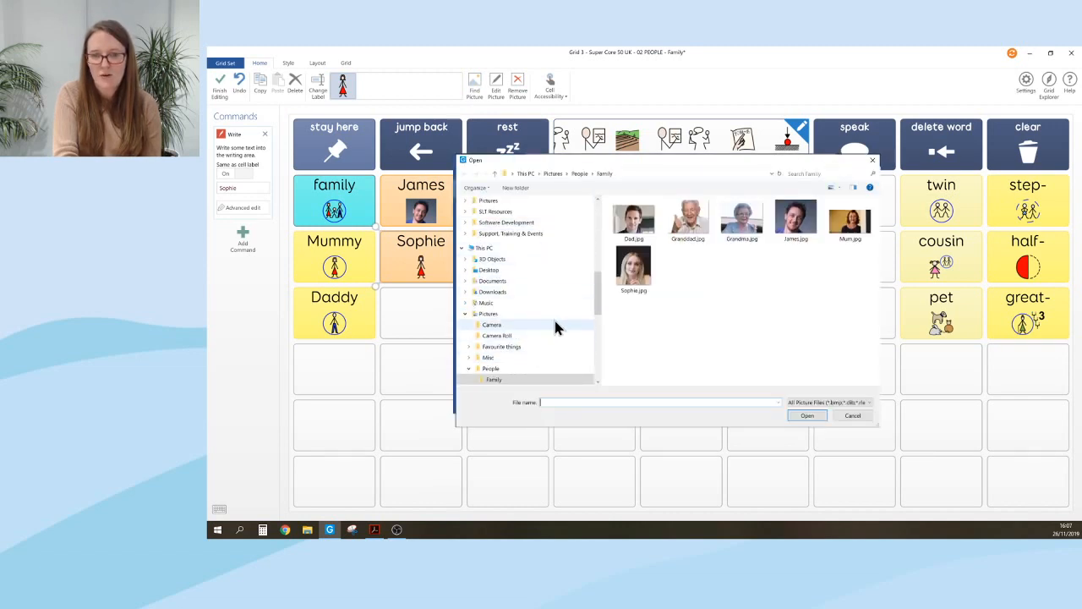
drag(597, 285, 599, 316)
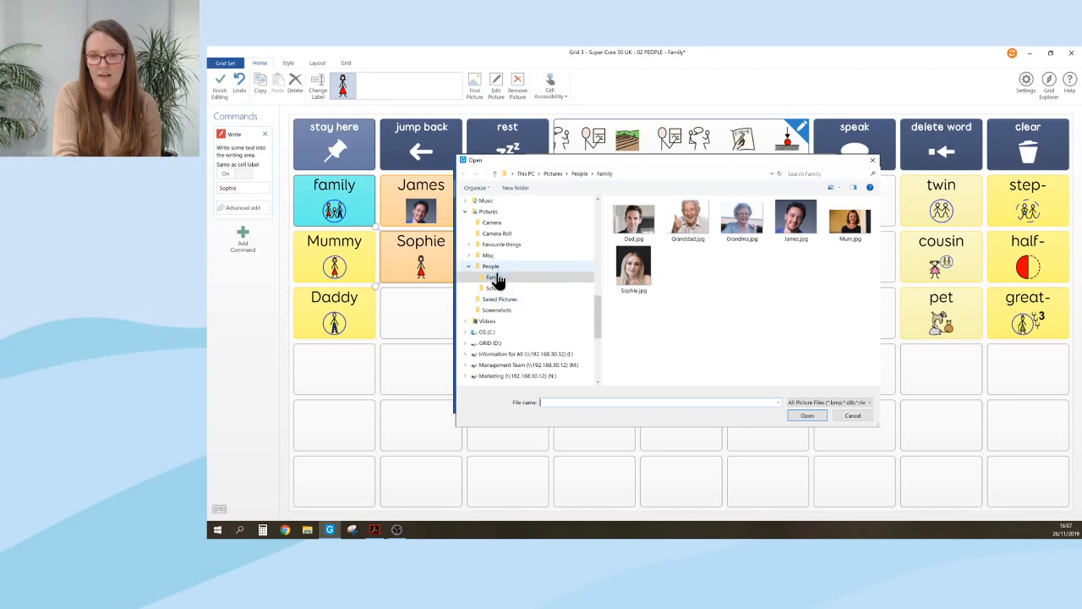
click(634, 269)
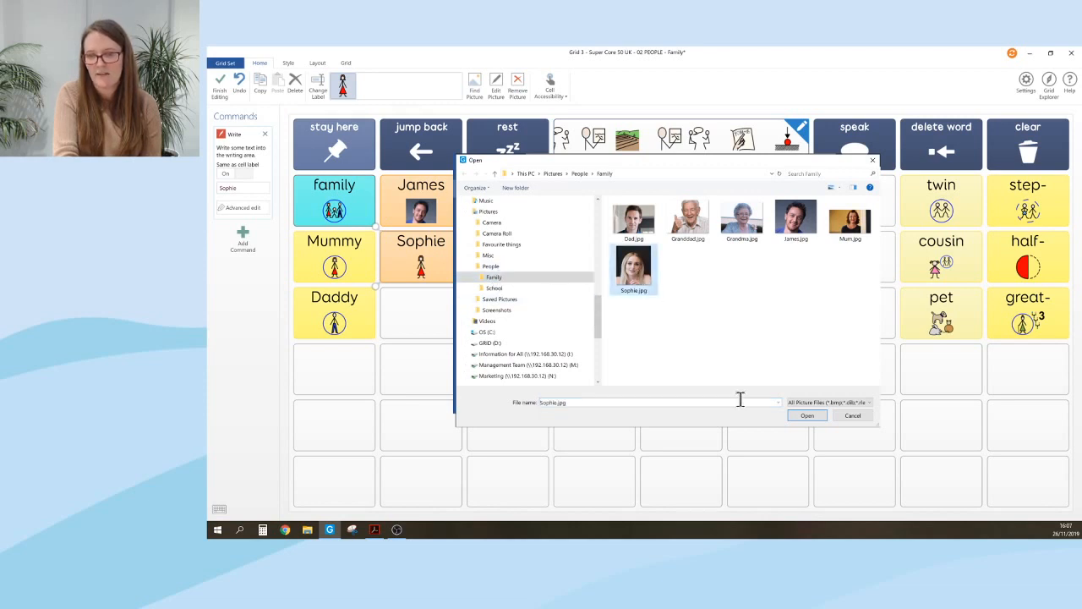
click(810, 416)
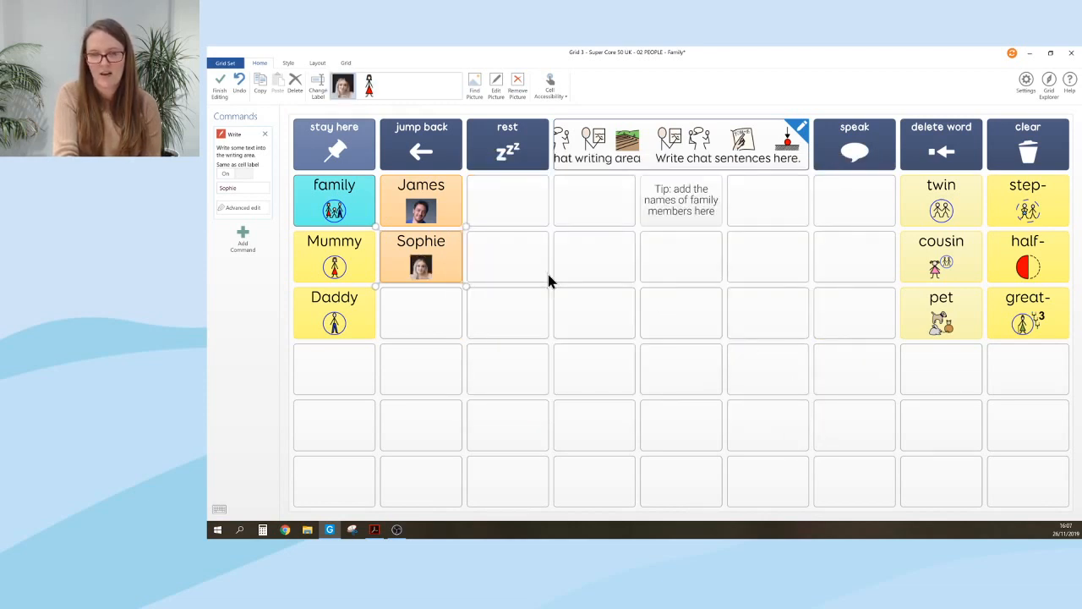
click(494, 257)
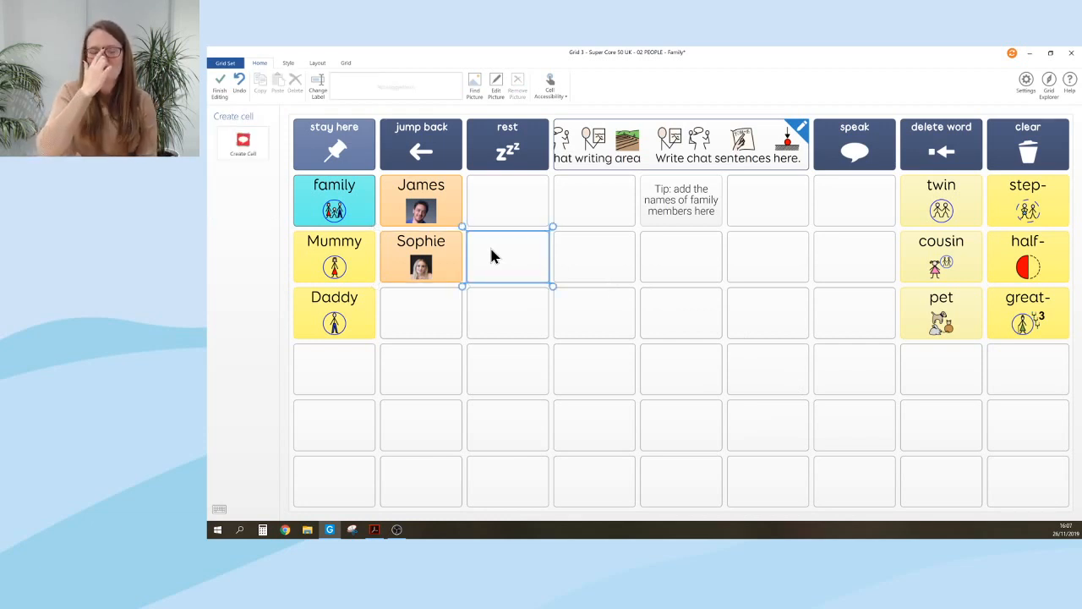
click(350, 265)
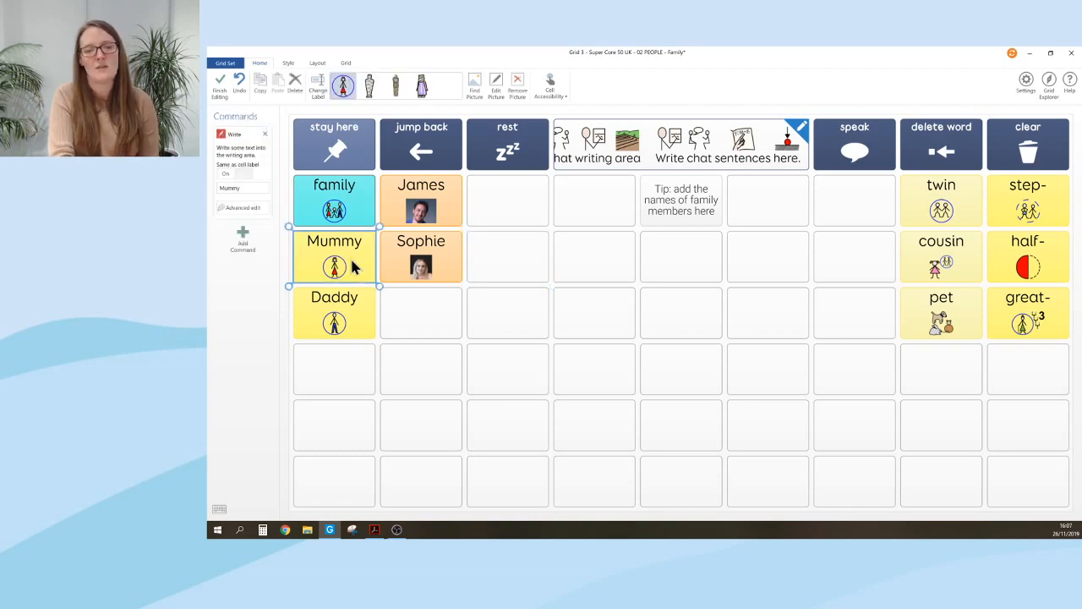
click(353, 326)
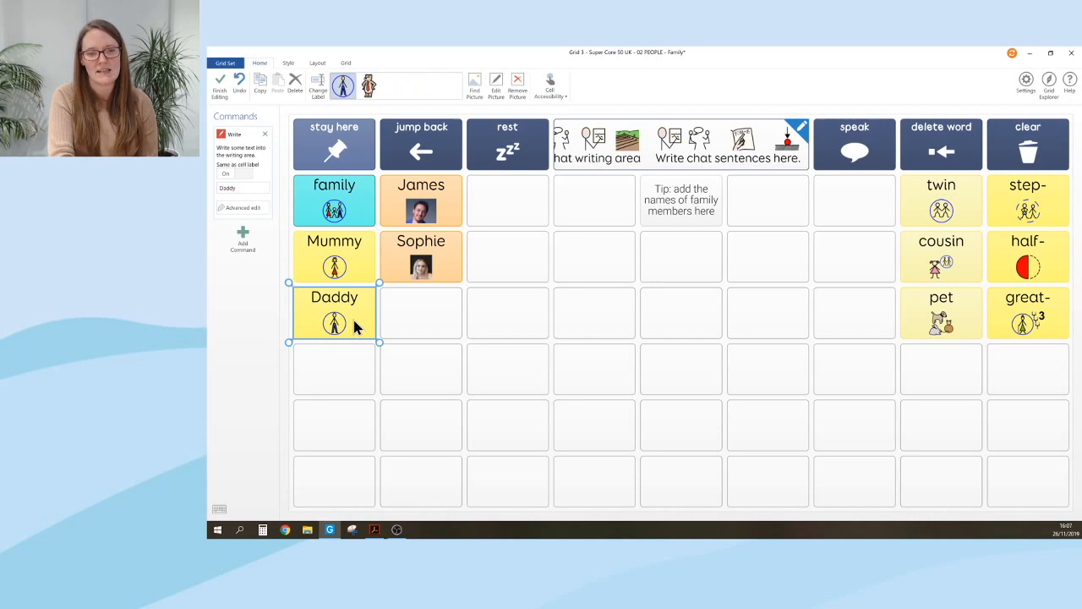
- Replace the symbol on the Mummy cell with Mum.jpg from the People > Family pictures folder
click(350, 269)
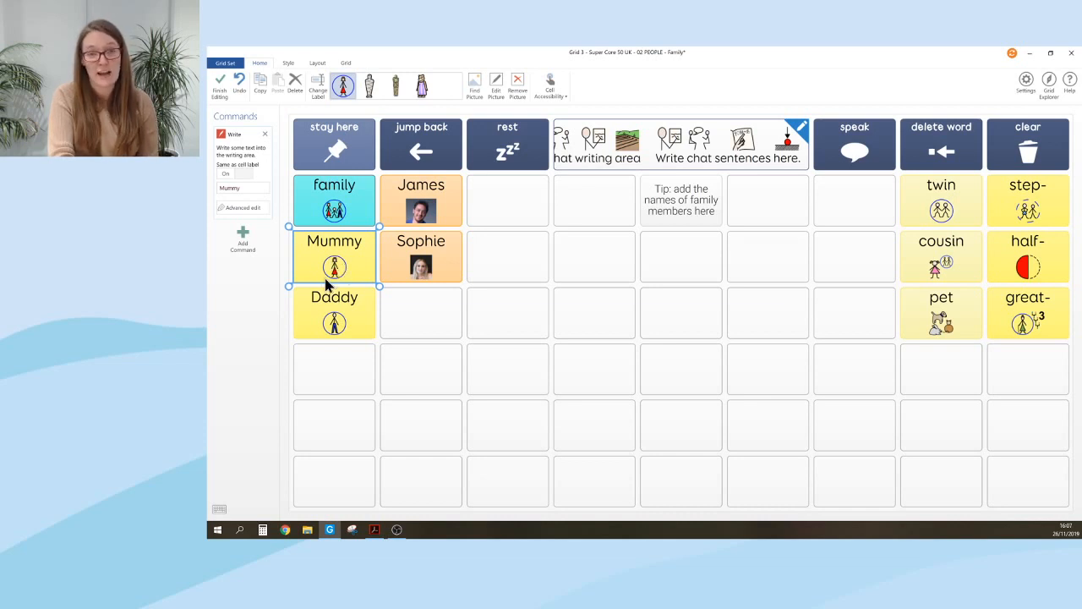
click(476, 93)
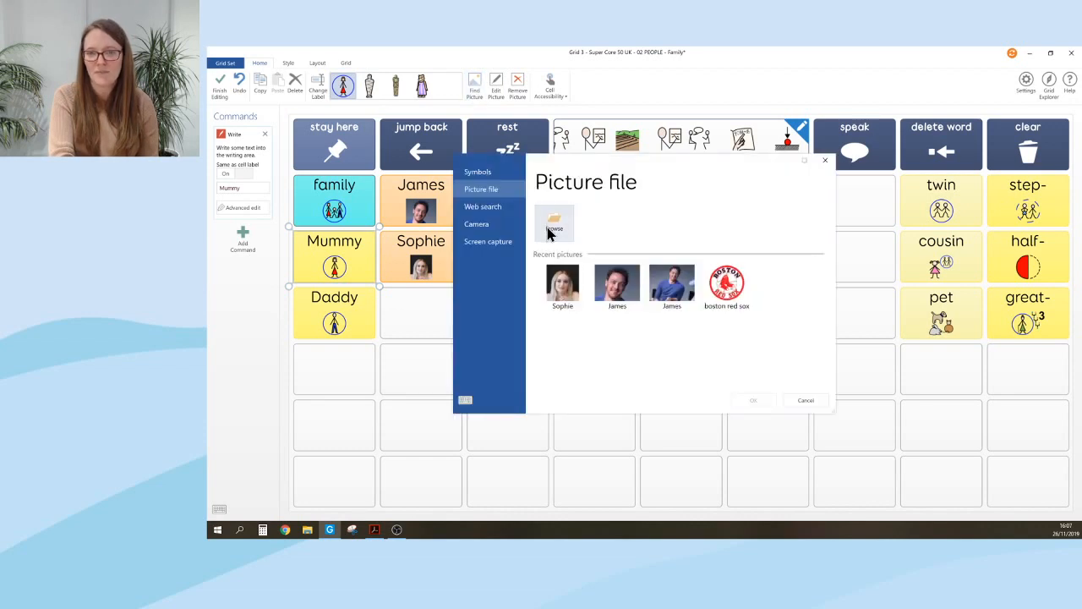
click(551, 227)
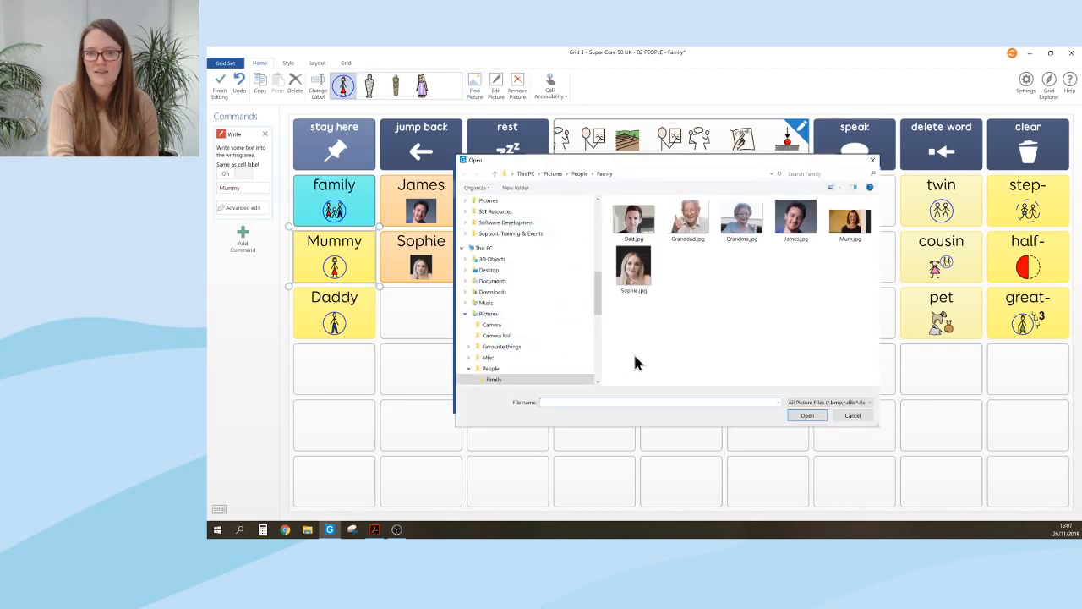
scroll(599, 285, down, 2)
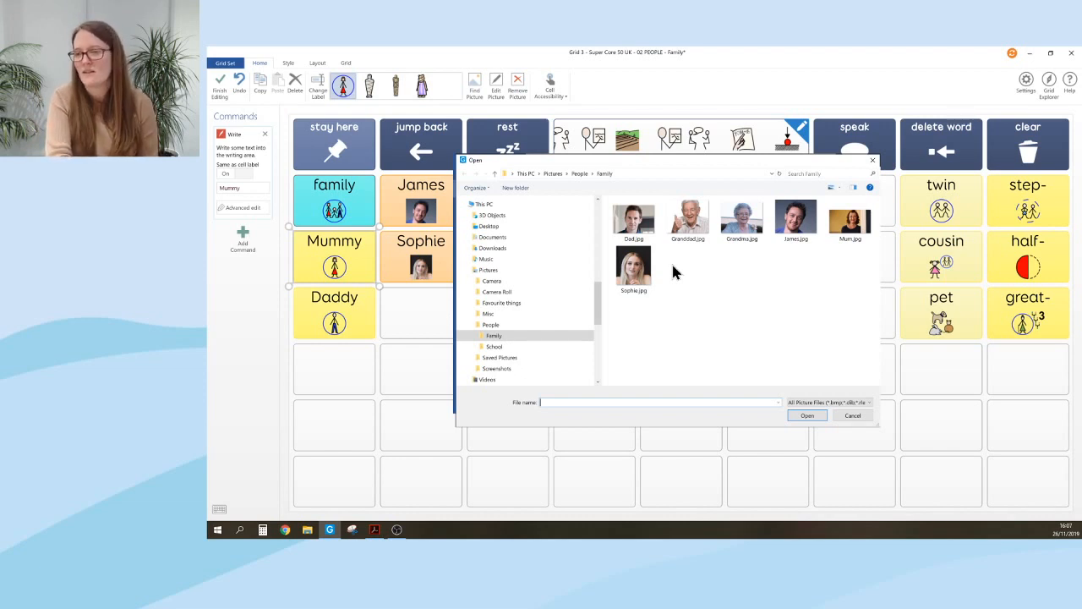
click(849, 222)
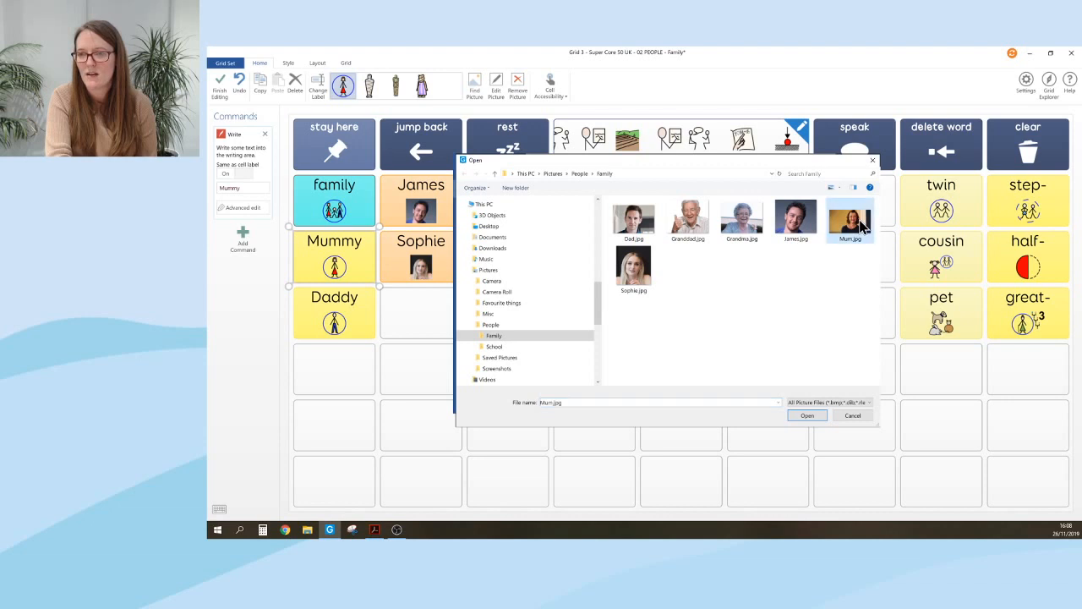
click(808, 416)
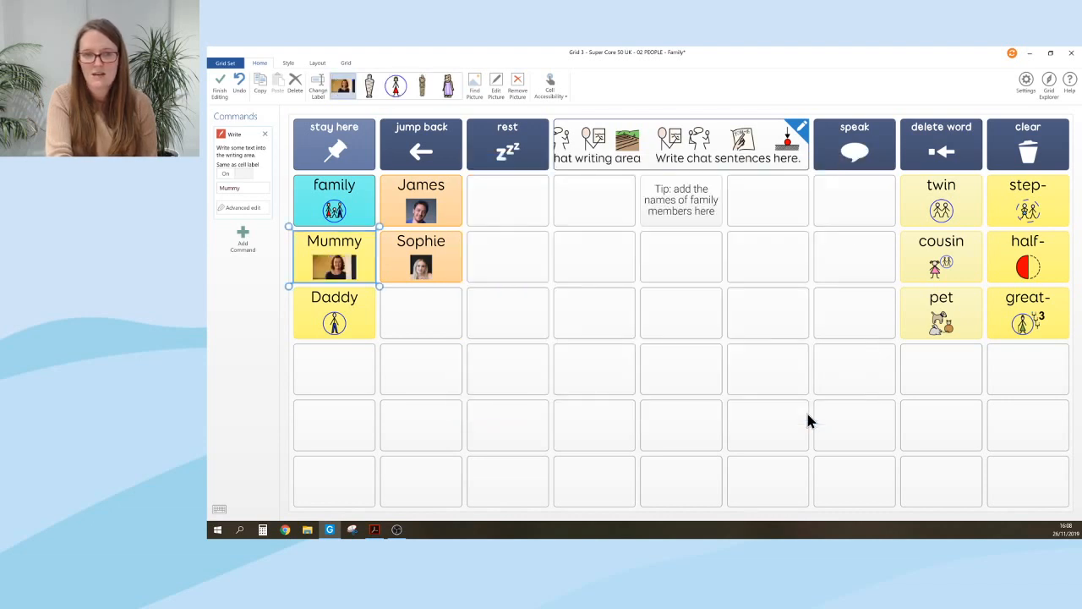
- Replace the symbol on the Daddy cell with Dad.jpg from the People > Family pictures folder
click(340, 325)
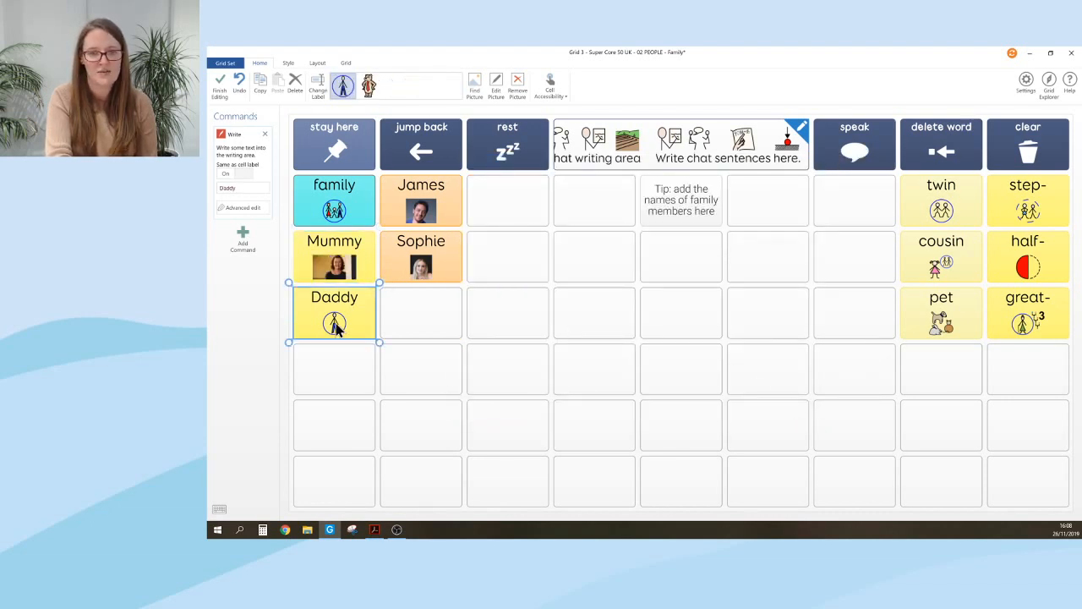
click(471, 86)
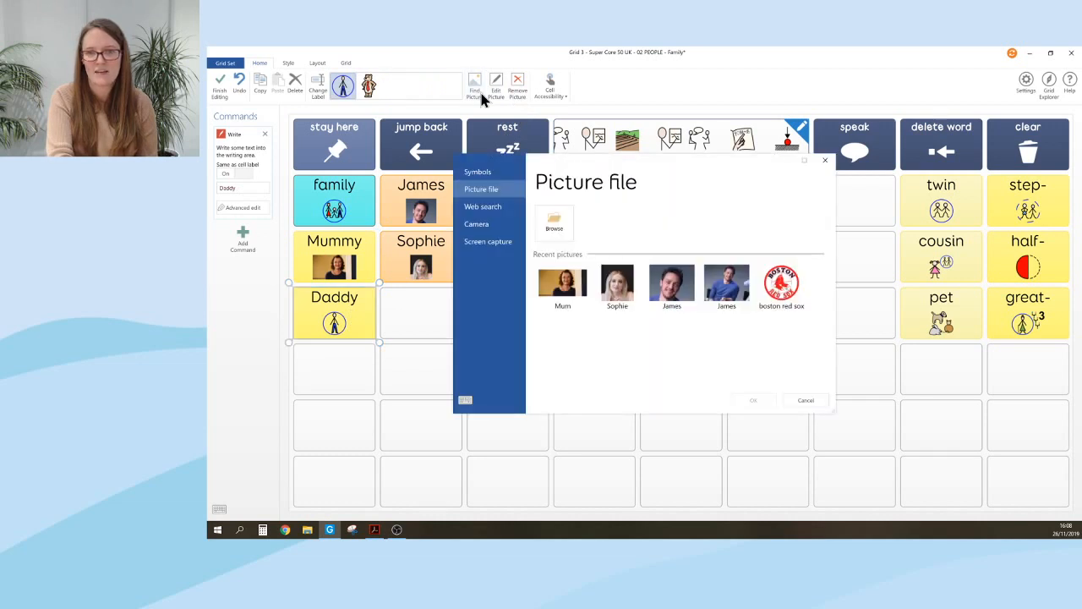
click(554, 230)
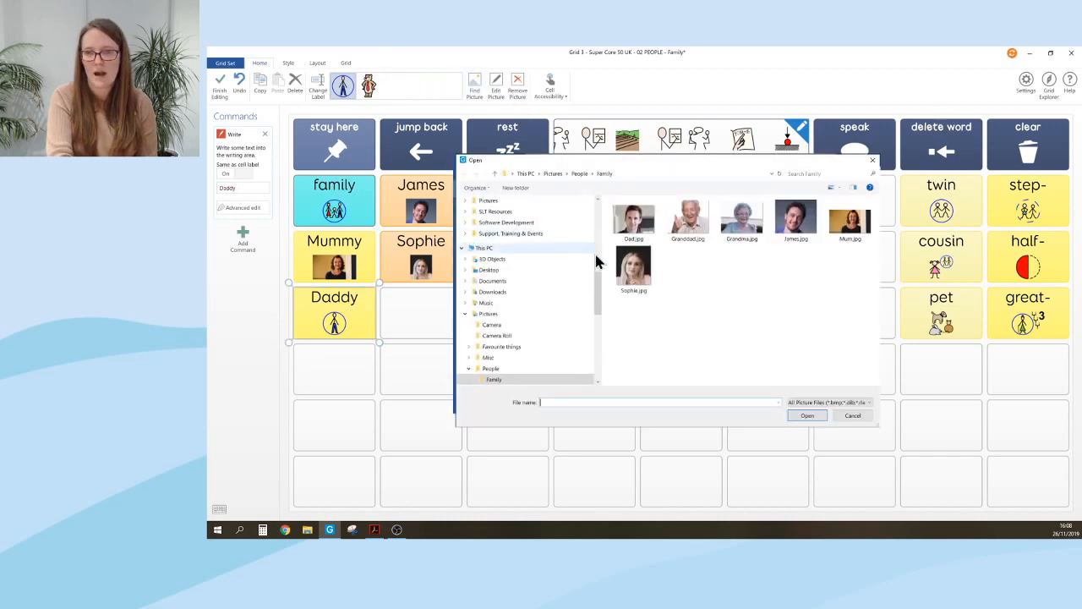
click(633, 219)
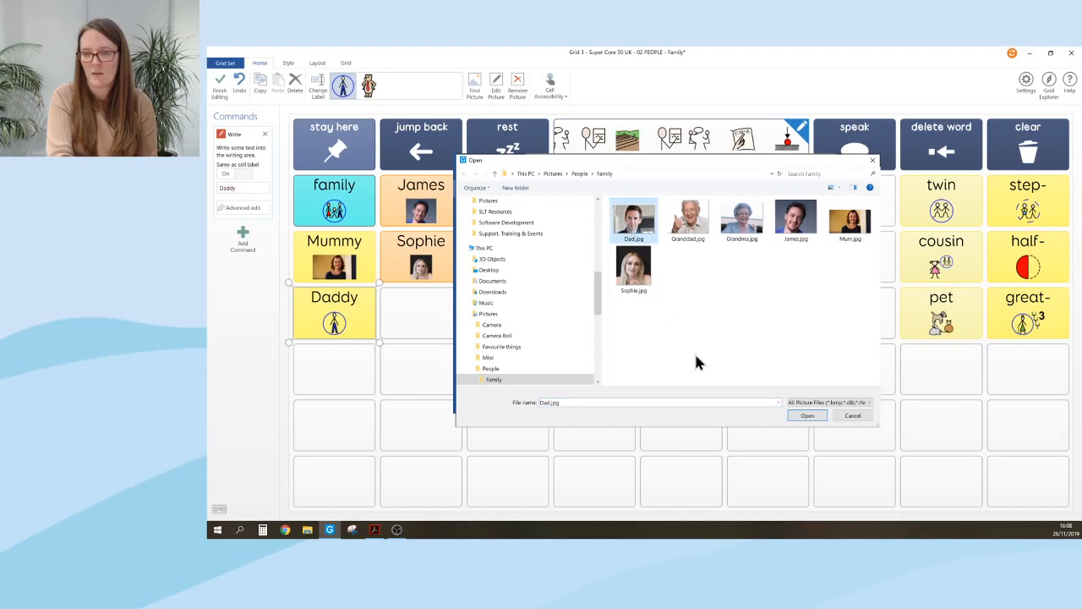
click(824, 415)
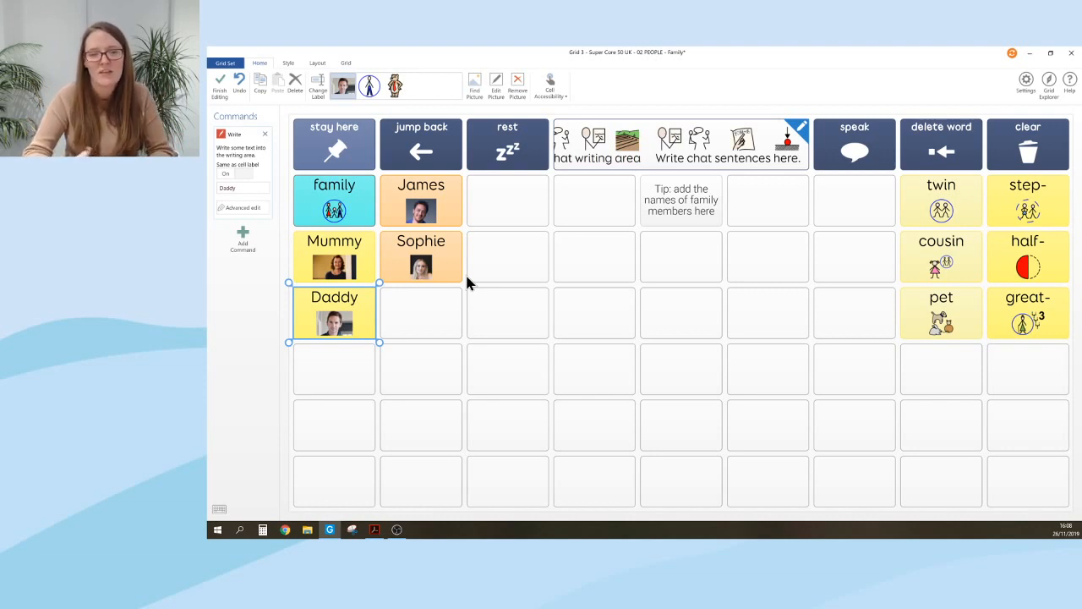
- Follow the jump back to the main People grid and go on to the Friends grid to view it
click(435, 314)
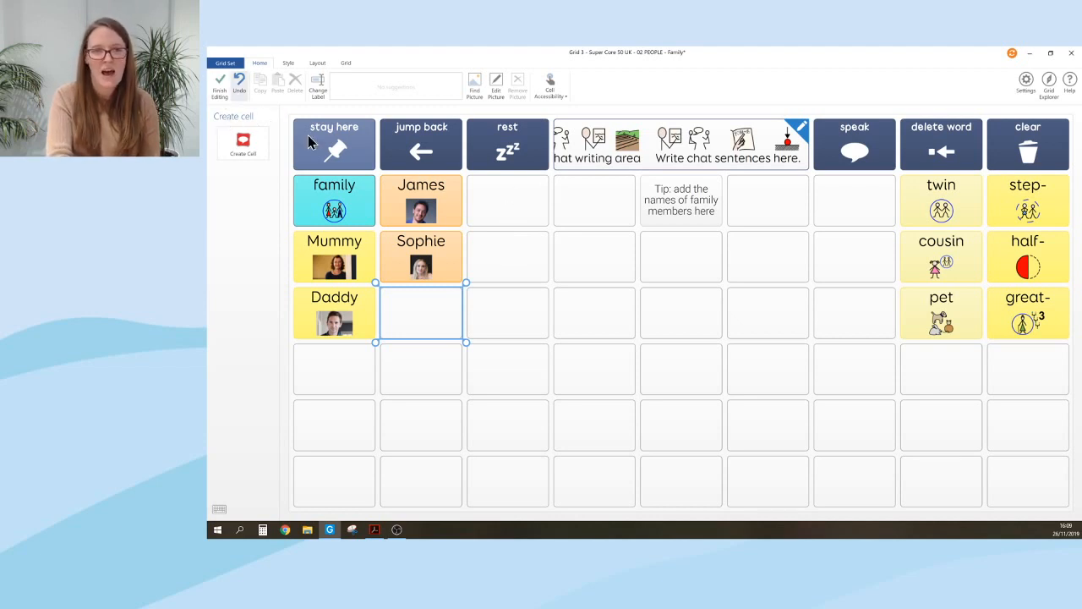
click(448, 161)
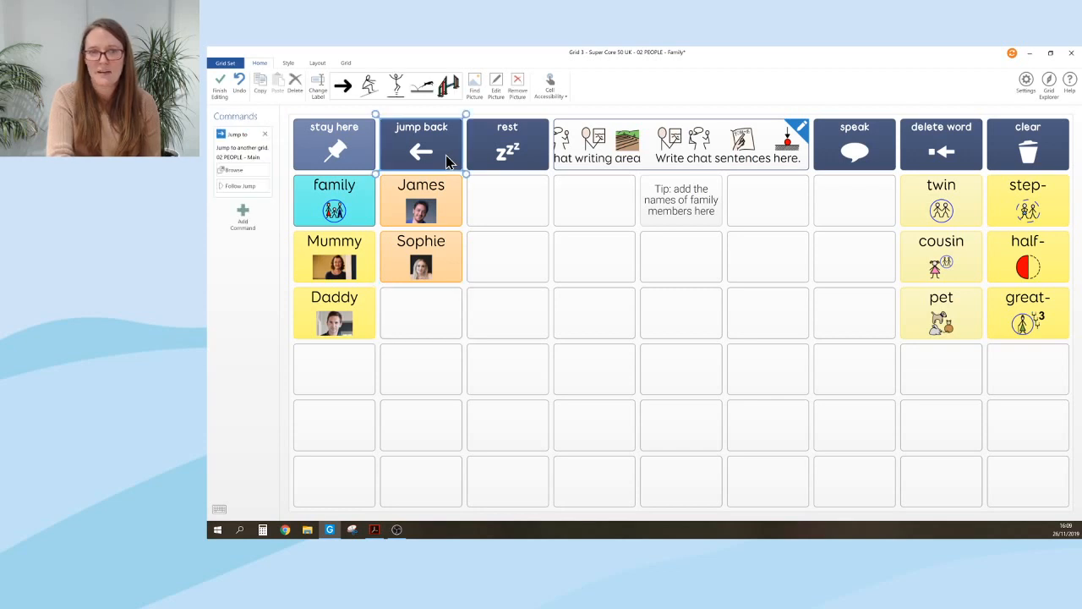
click(241, 188)
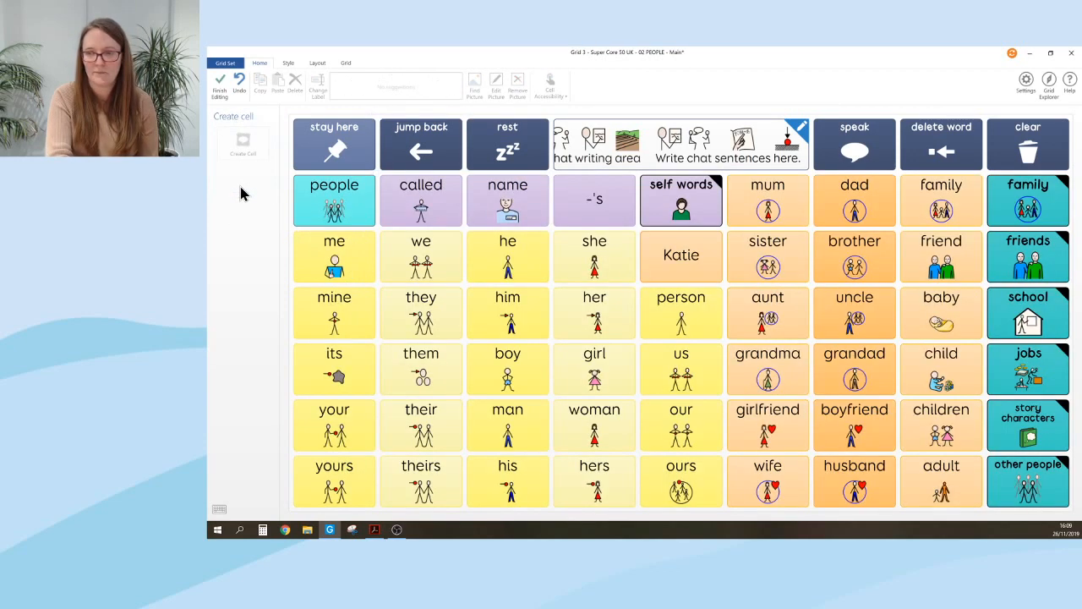
click(1037, 267)
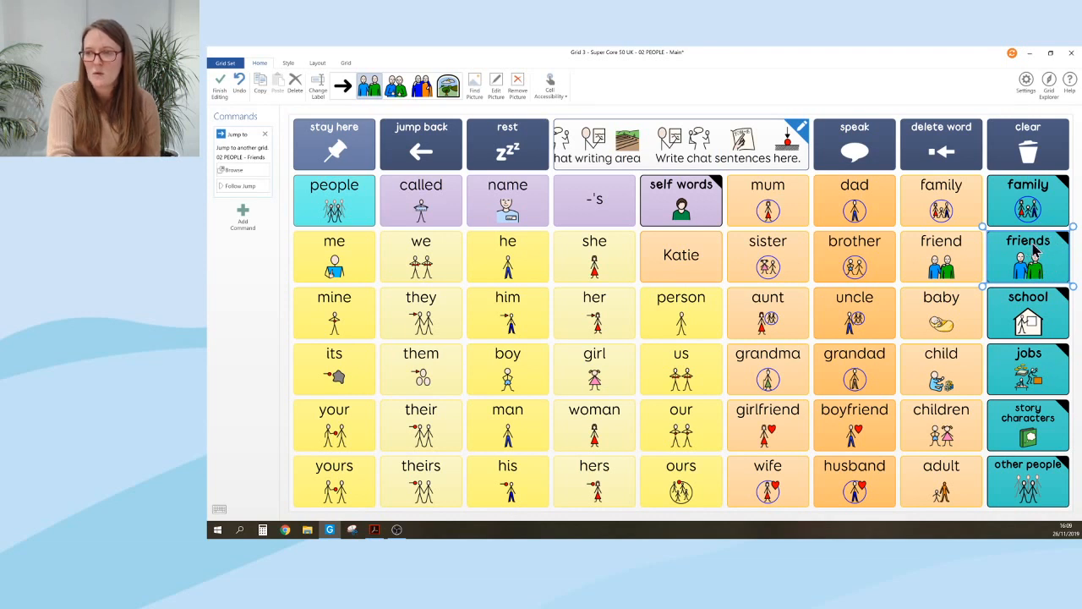
click(244, 191)
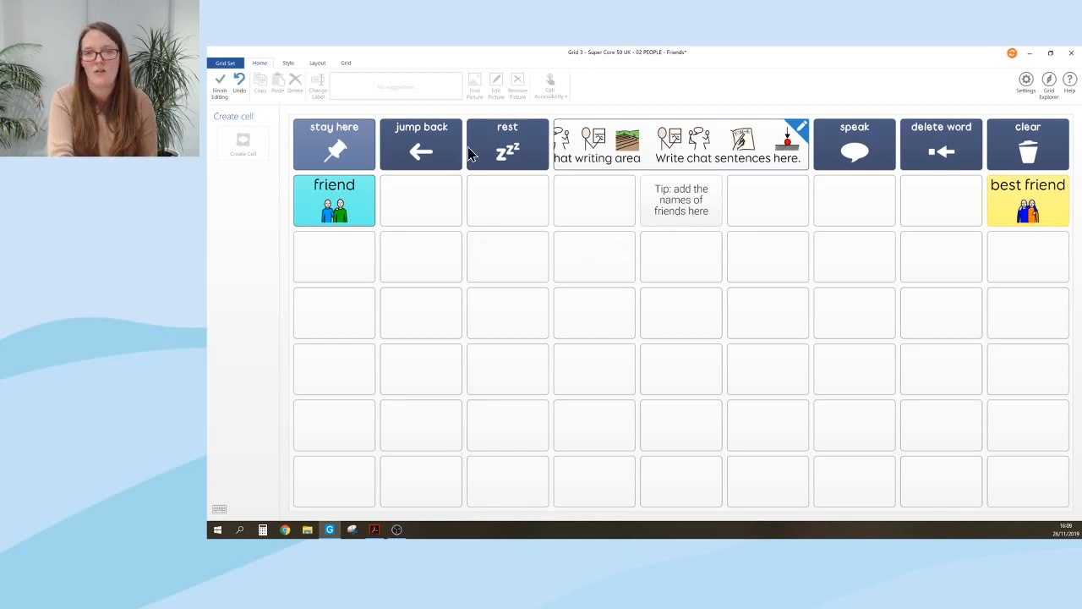
- Return from the Friends grid to the main People grid and follow the school cell's jump to the School grid
click(407, 149)
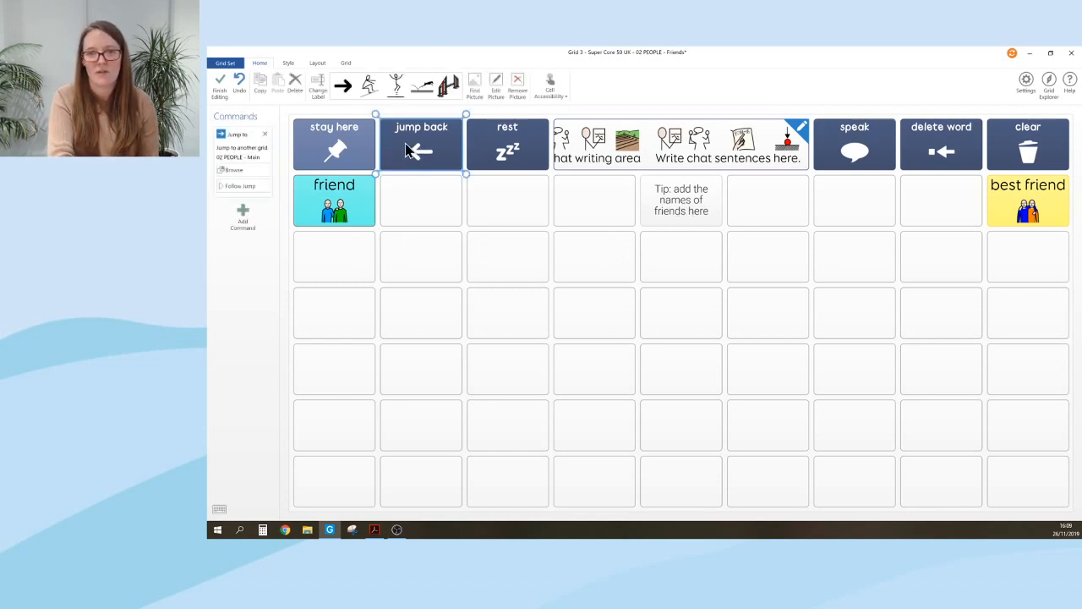
click(240, 185)
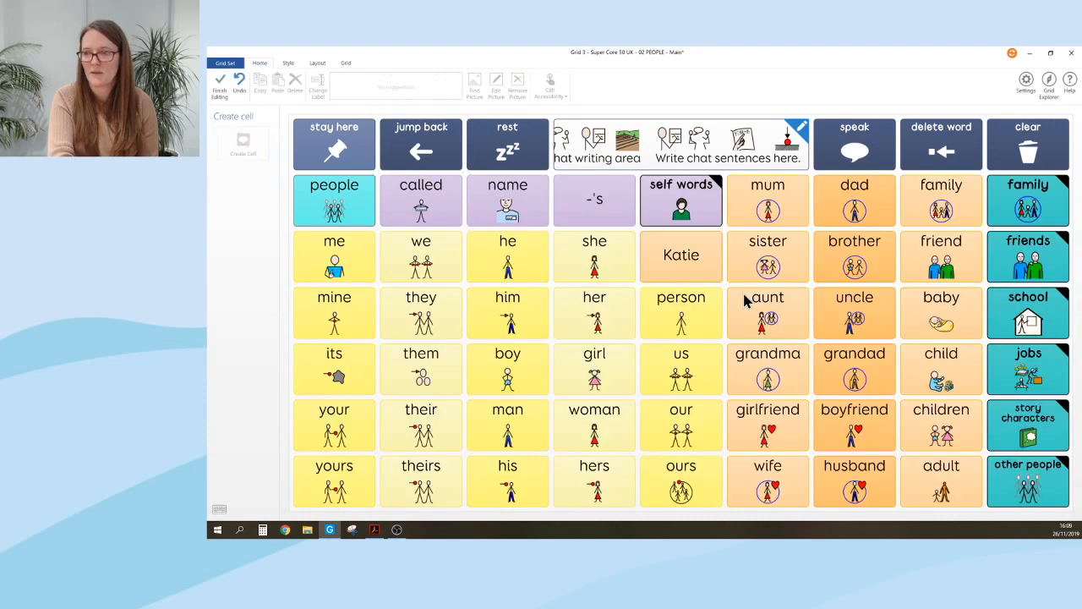
click(1035, 315)
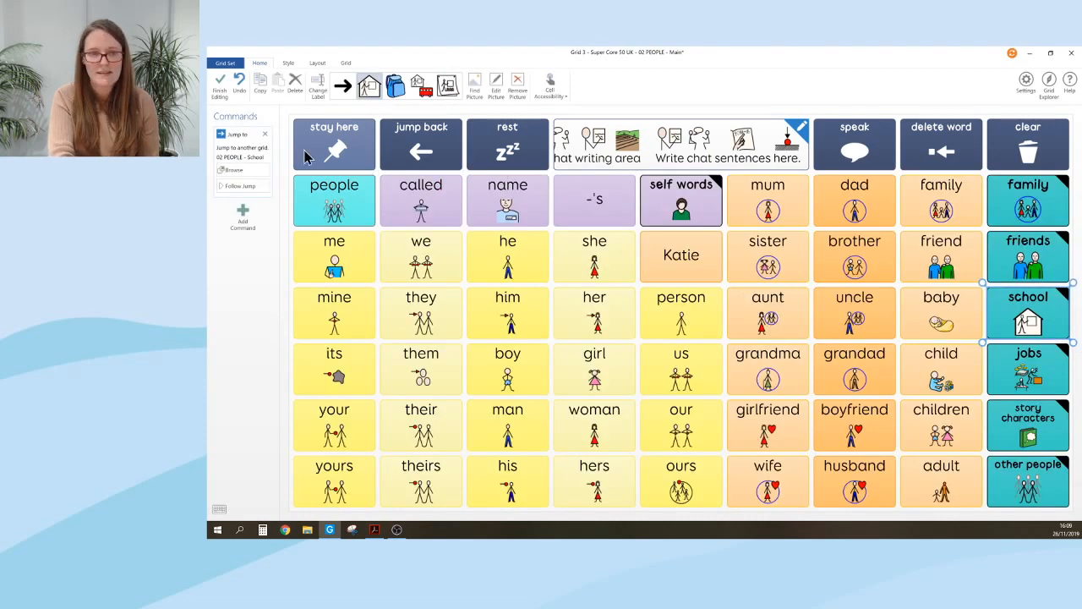
click(240, 186)
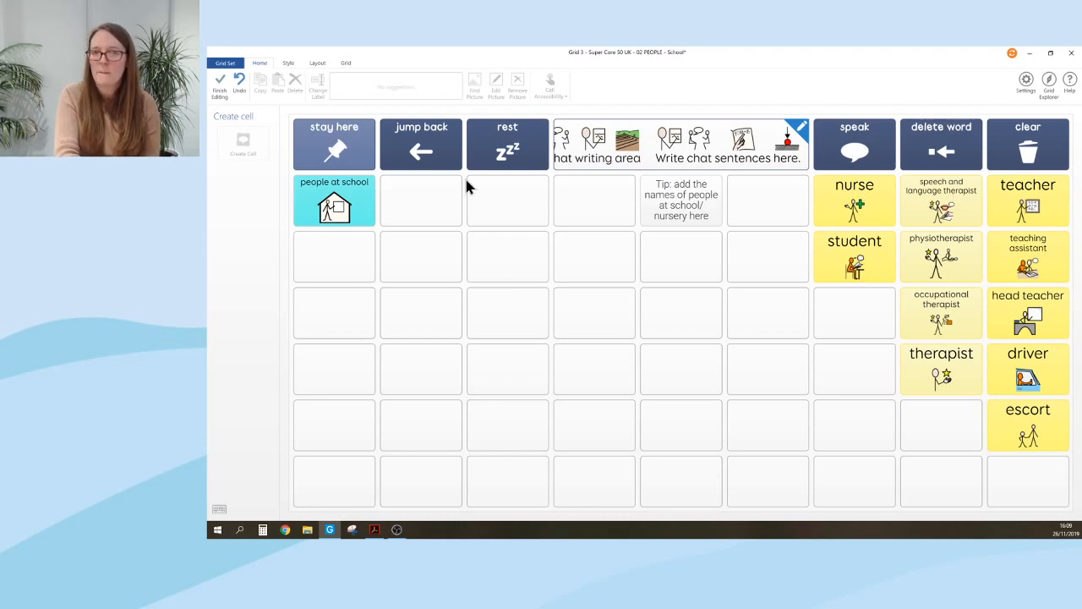
- Create a Write cell in the empty space below people at school and label it with the teacher's name
click(341, 257)
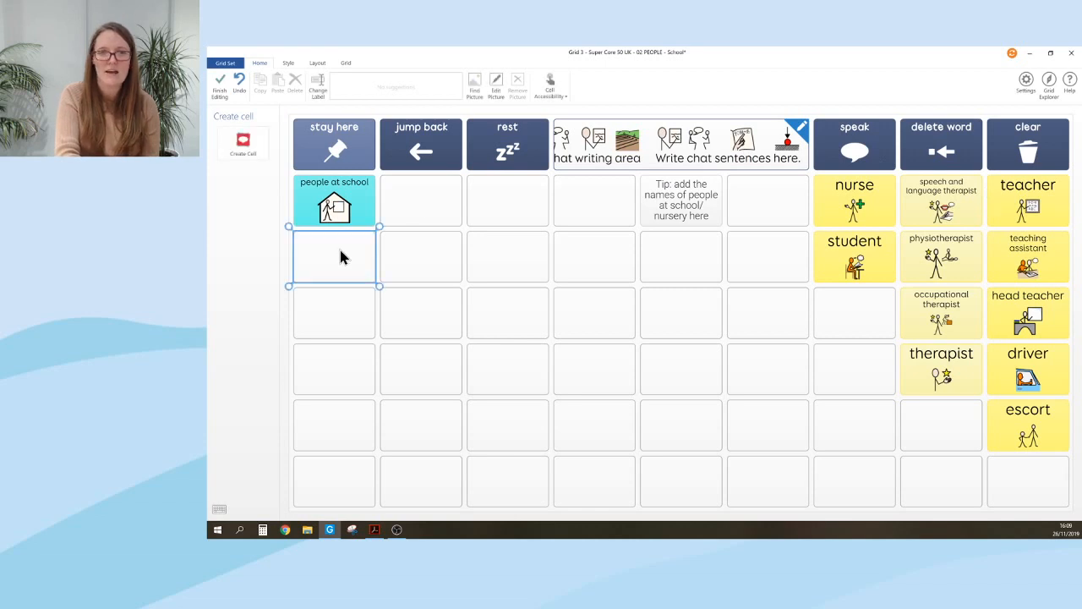
click(243, 146)
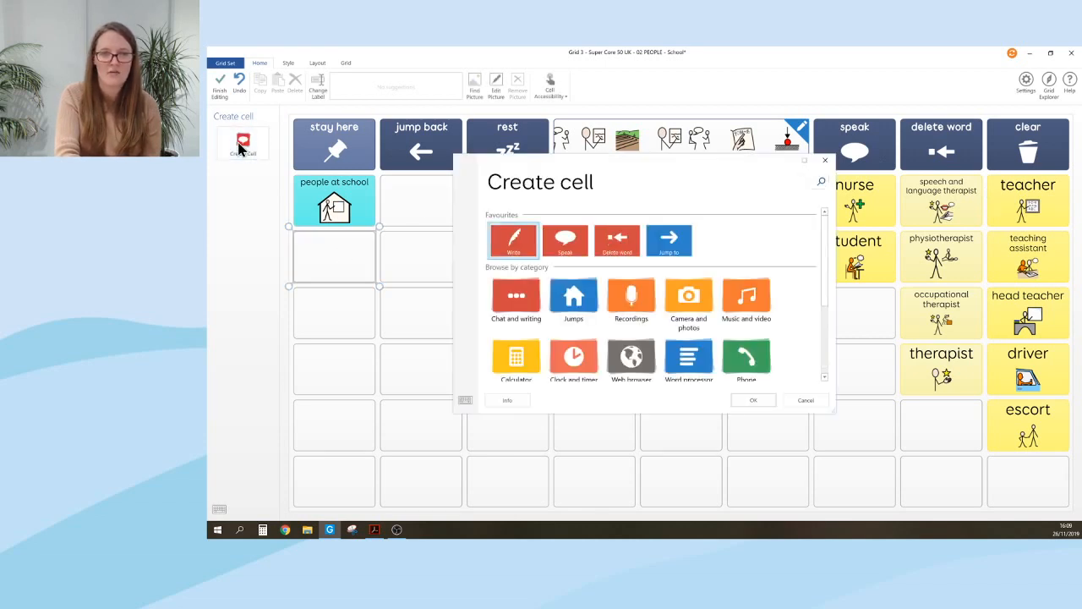
click(499, 247)
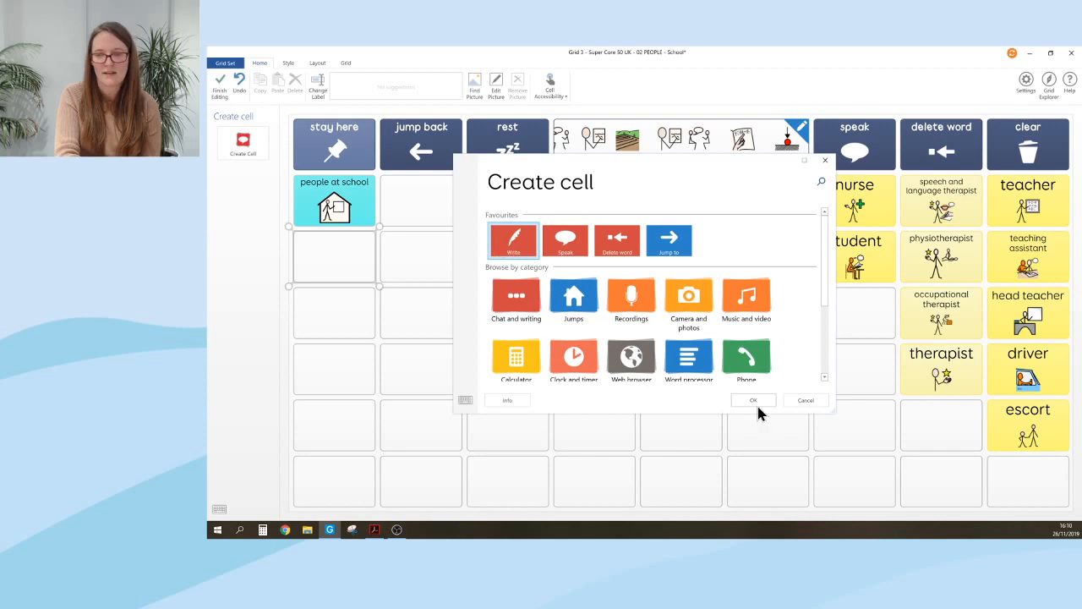
click(753, 401)
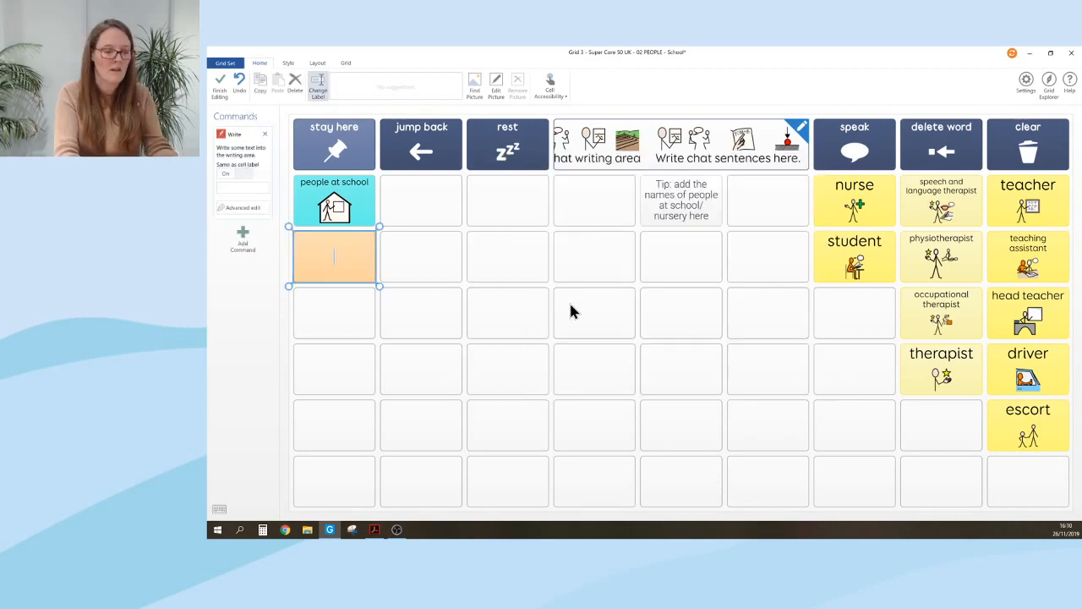
text(Mrs Jones)
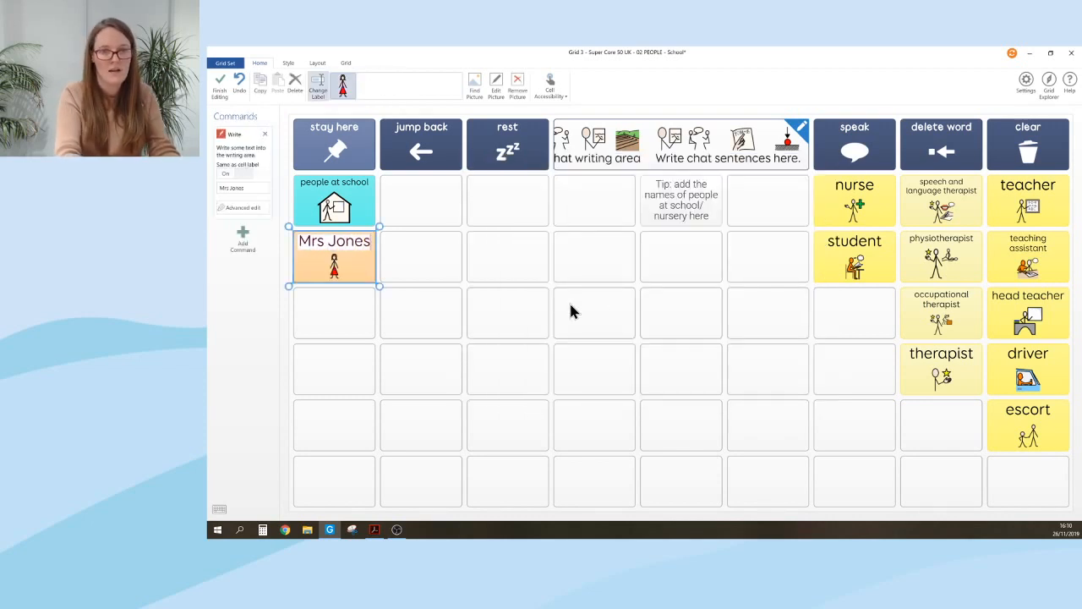
- Replace the symbol on the new teacher cell with the teacher's individual portrait photo from the People > School pictures folder
click(475, 91)
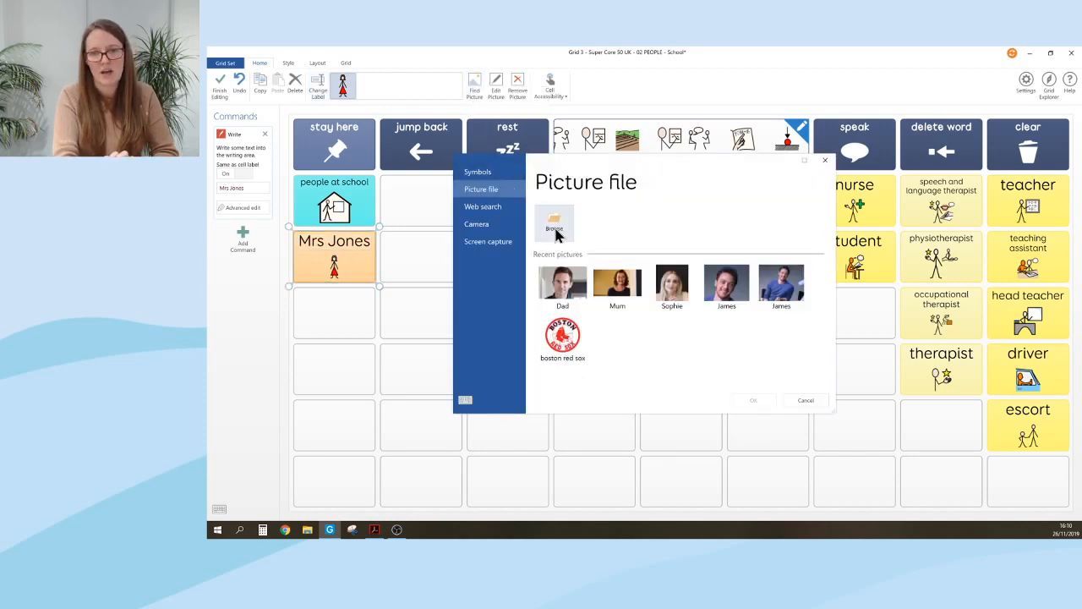
click(554, 225)
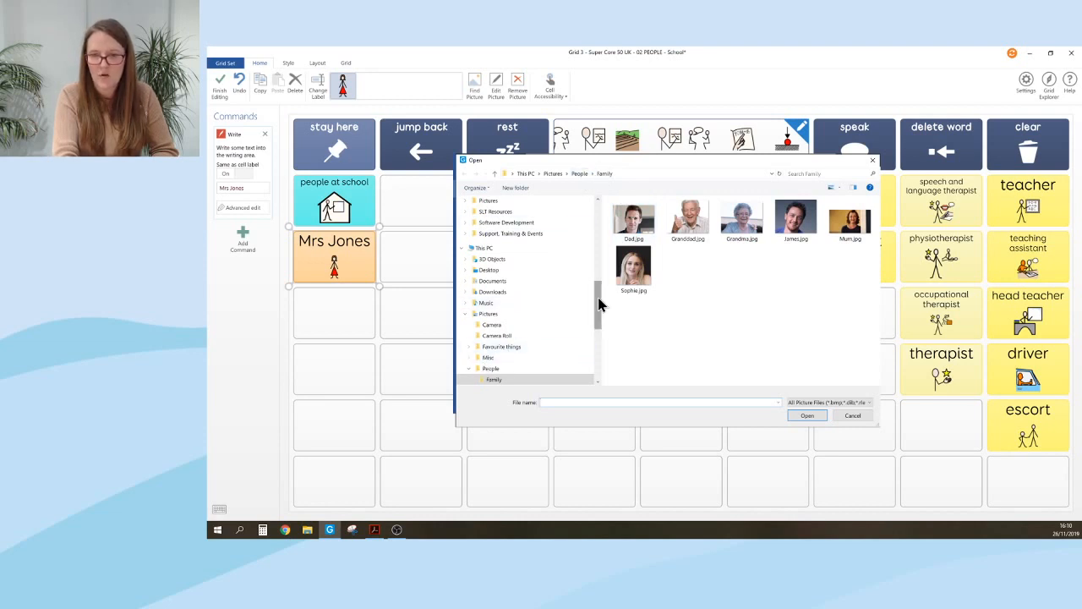
scroll(598, 304, down, 2)
click(495, 311)
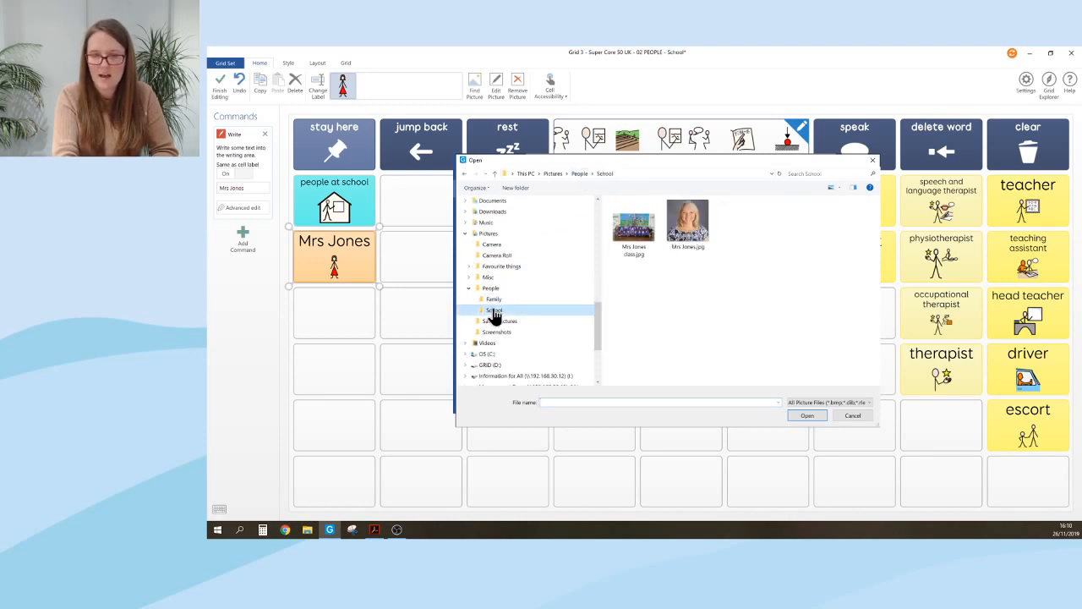
click(687, 221)
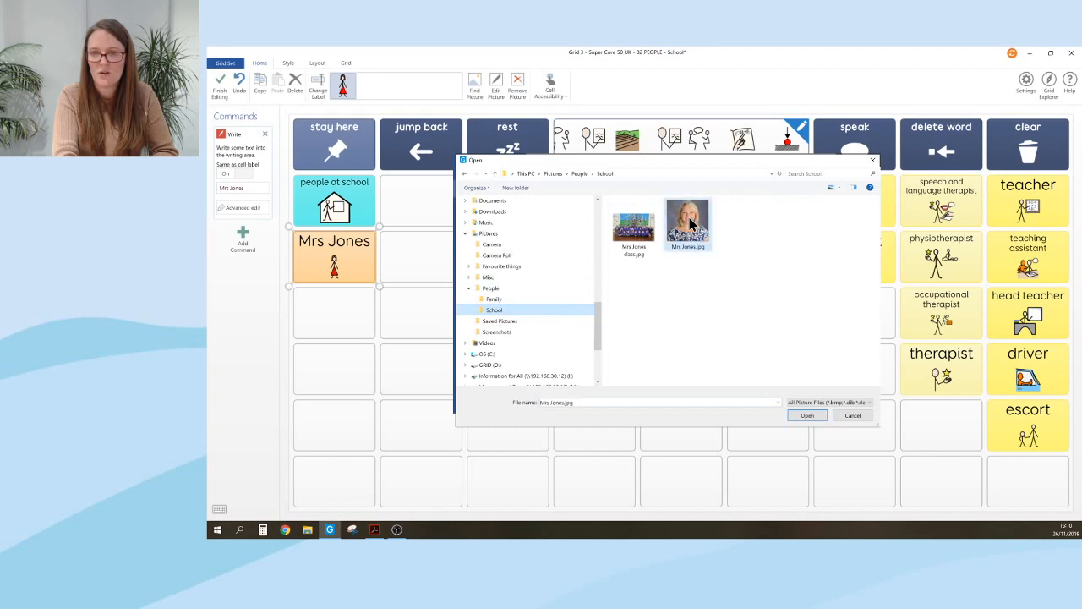
click(807, 416)
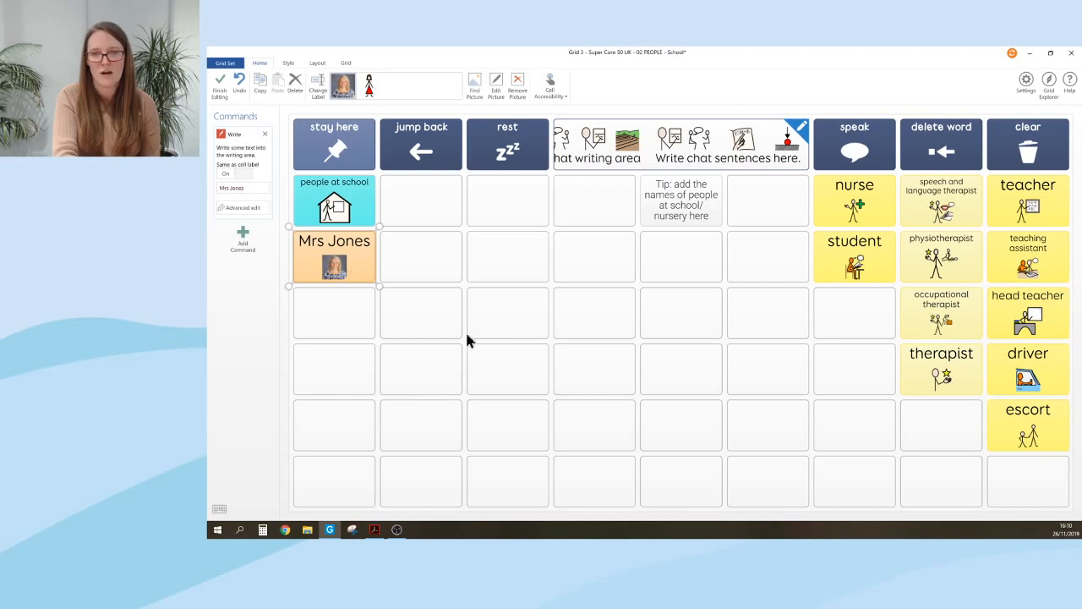
click(430, 162)
click(237, 187)
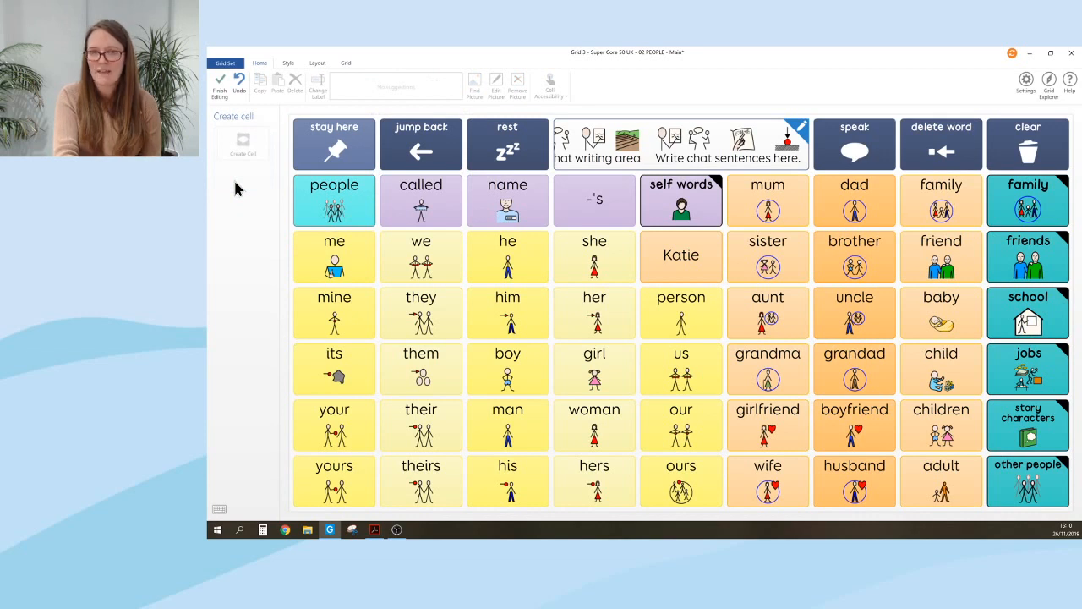
click(440, 166)
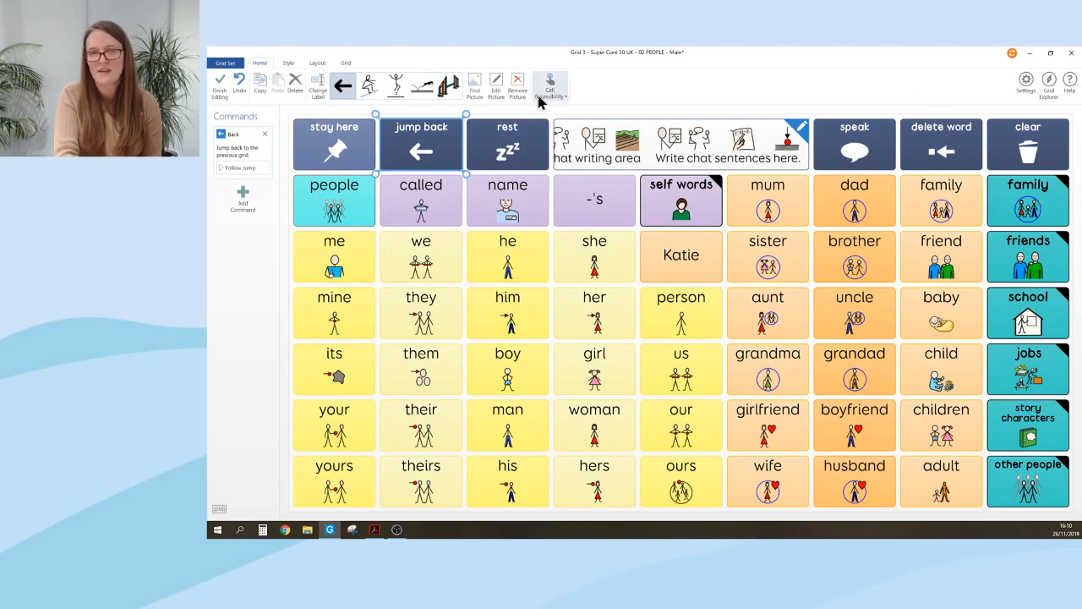
click(239, 169)
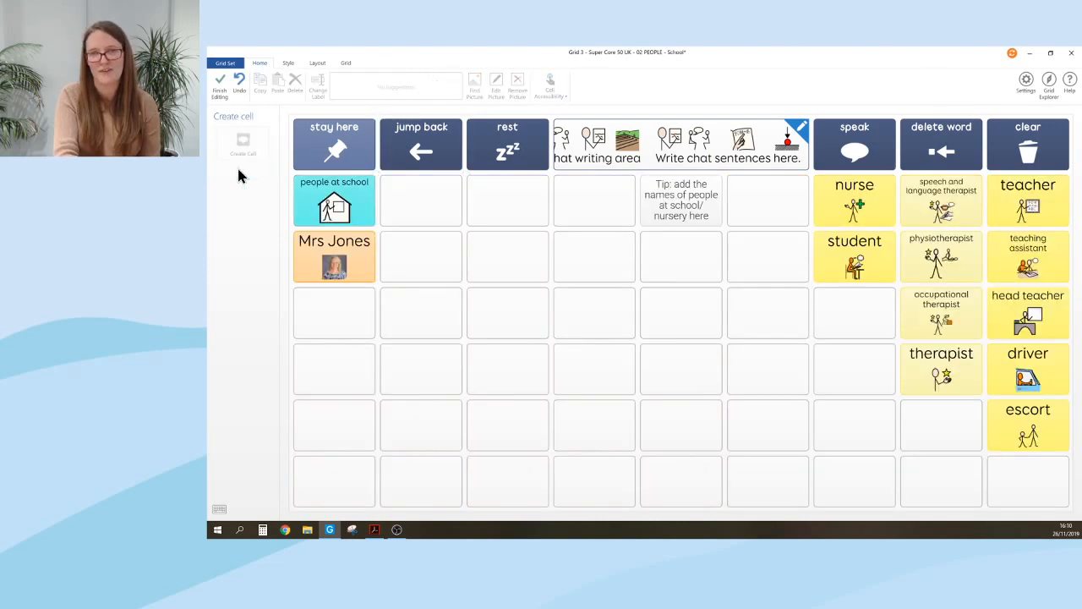
- Finish editing the School people grid and return to the grid set's home grid
click(220, 89)
click(634, 321)
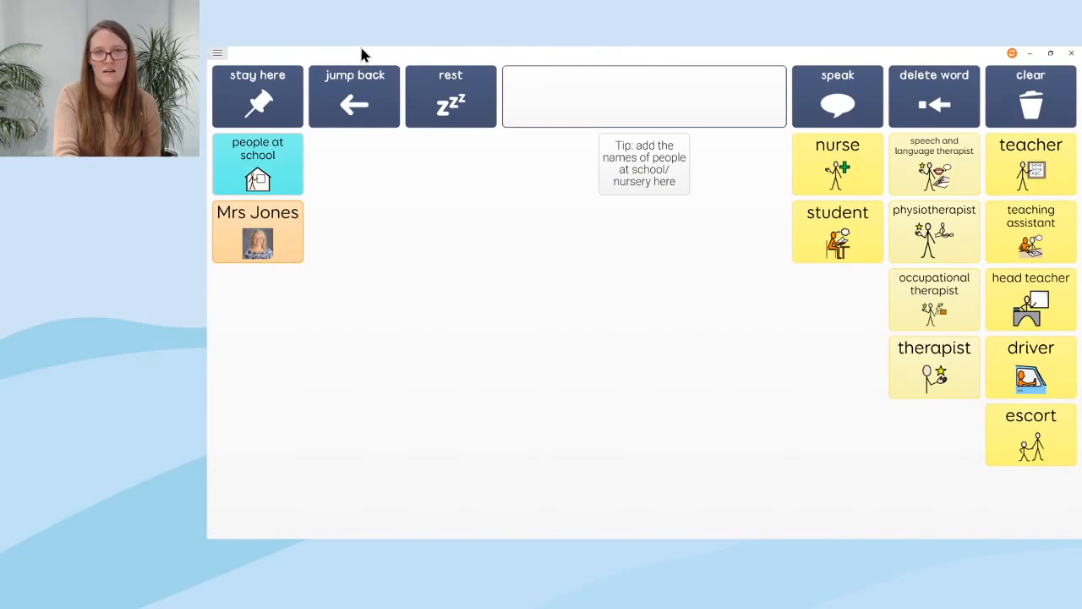
mouse_move(358, 53)
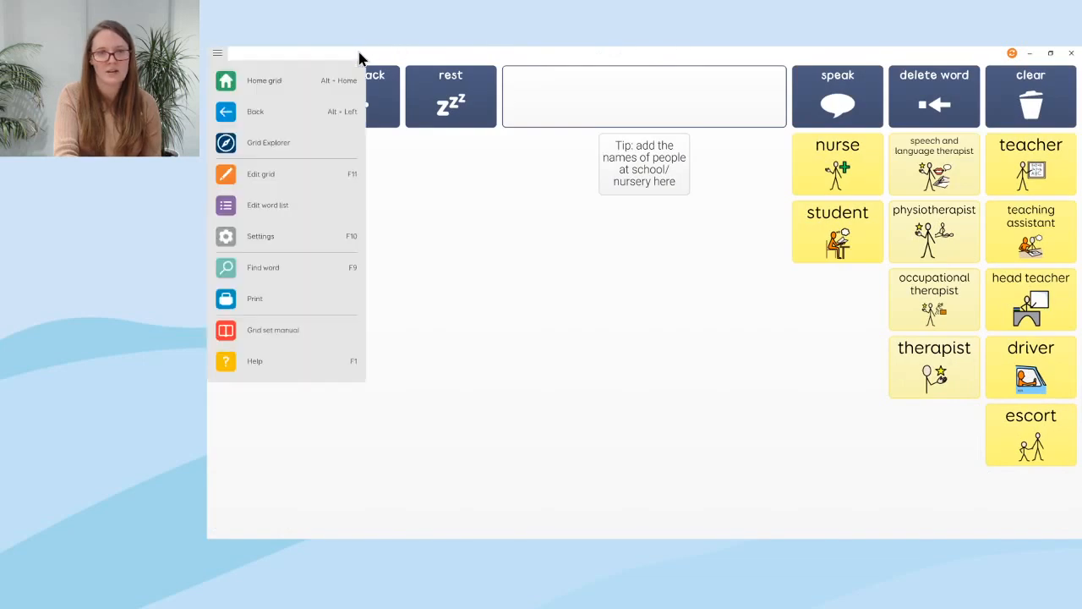
click(257, 81)
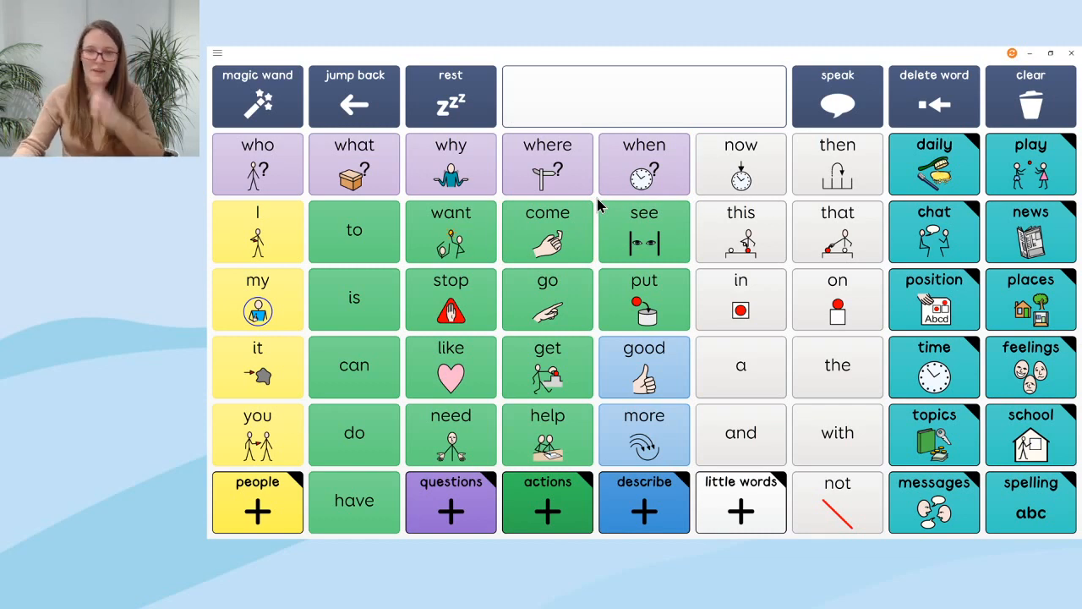
- Go from the home grid to the messages grid and start editing it
click(937, 494)
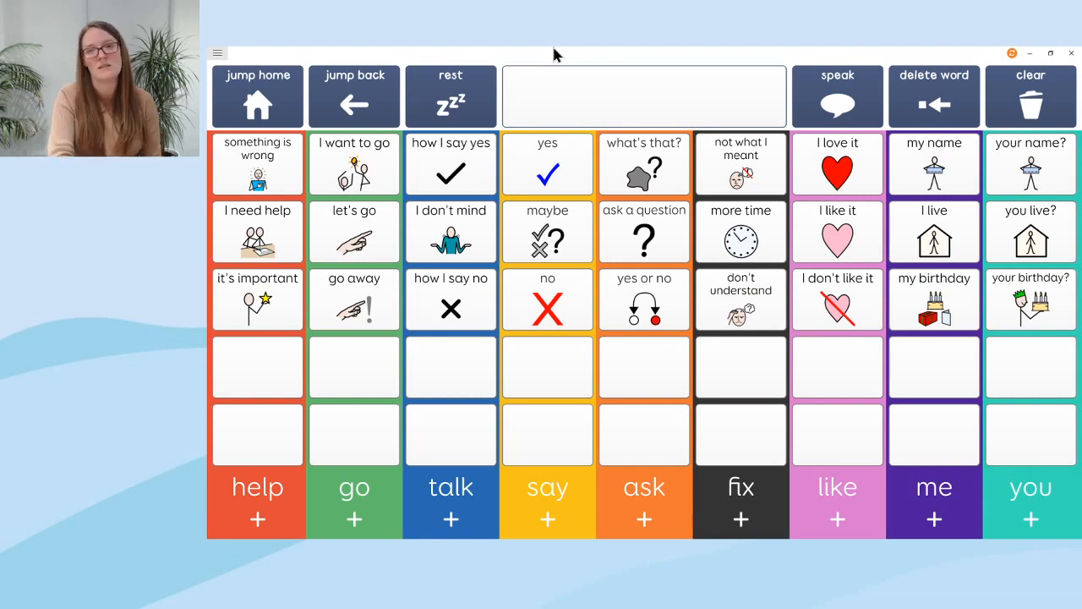
click(218, 53)
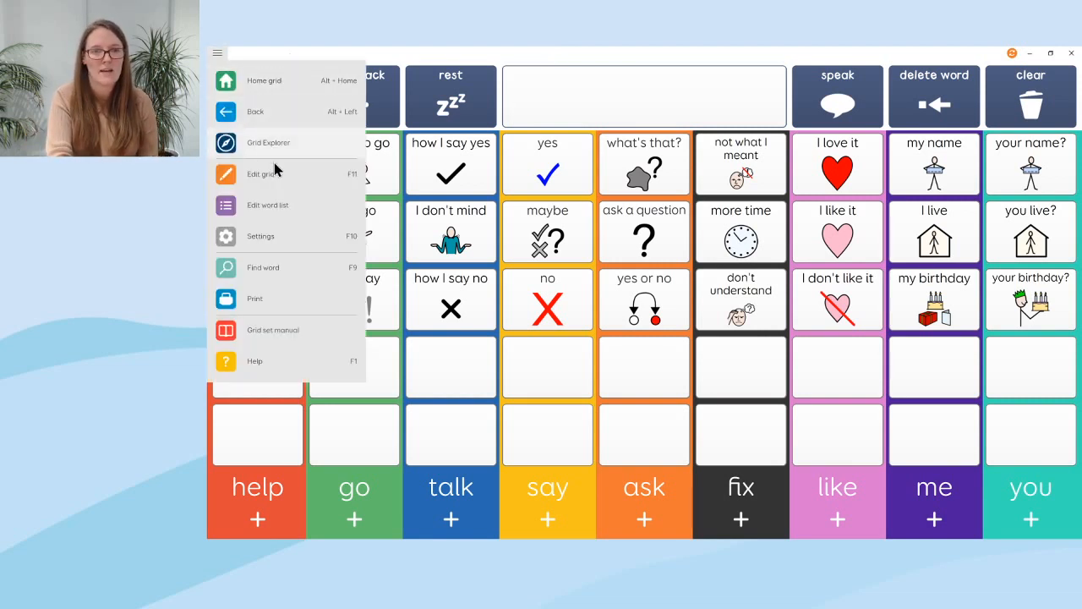
click(275, 172)
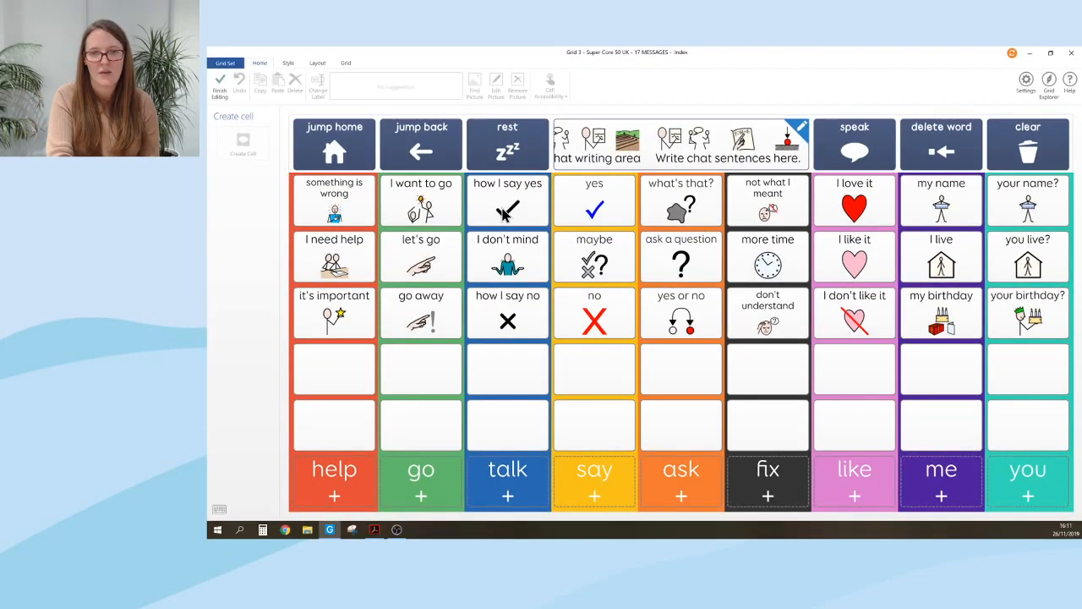
- Replace the written message of the "how I say yes" cell with "I say yes by looking right"
click(505, 215)
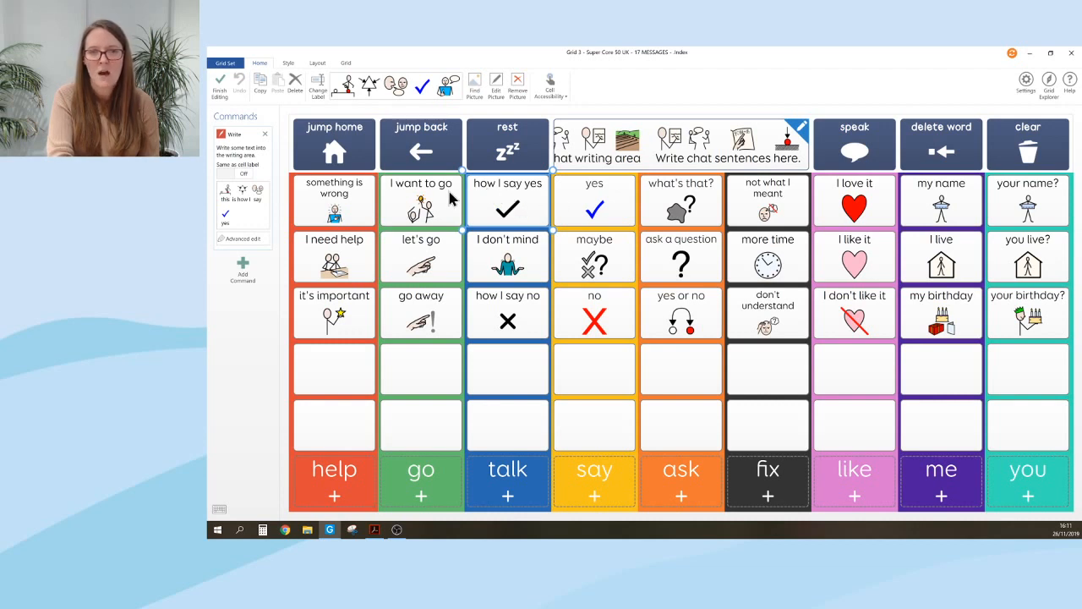
click(423, 198)
click(505, 208)
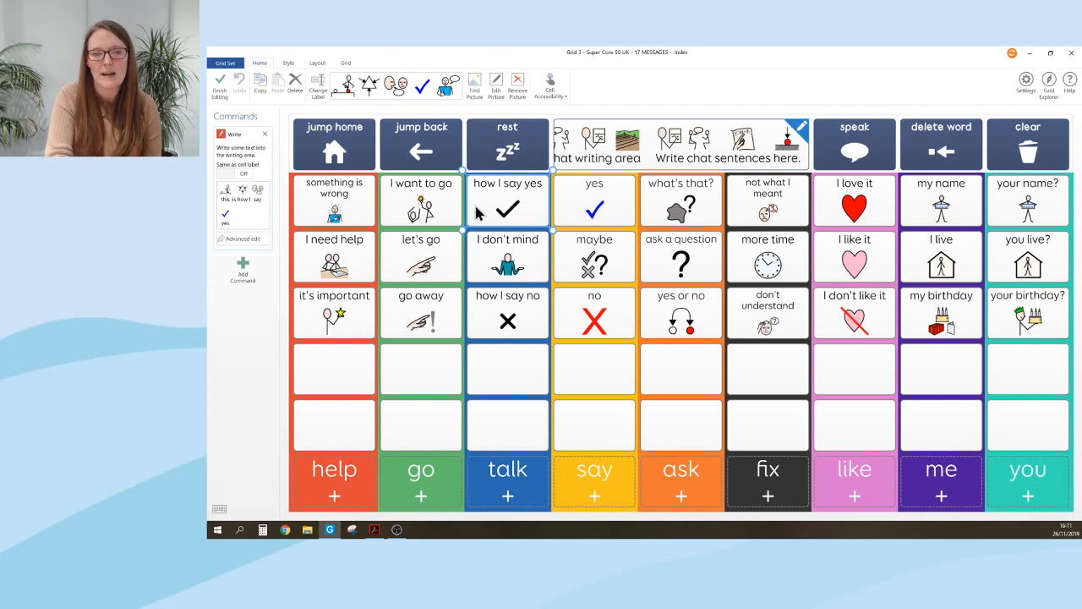
click(251, 223)
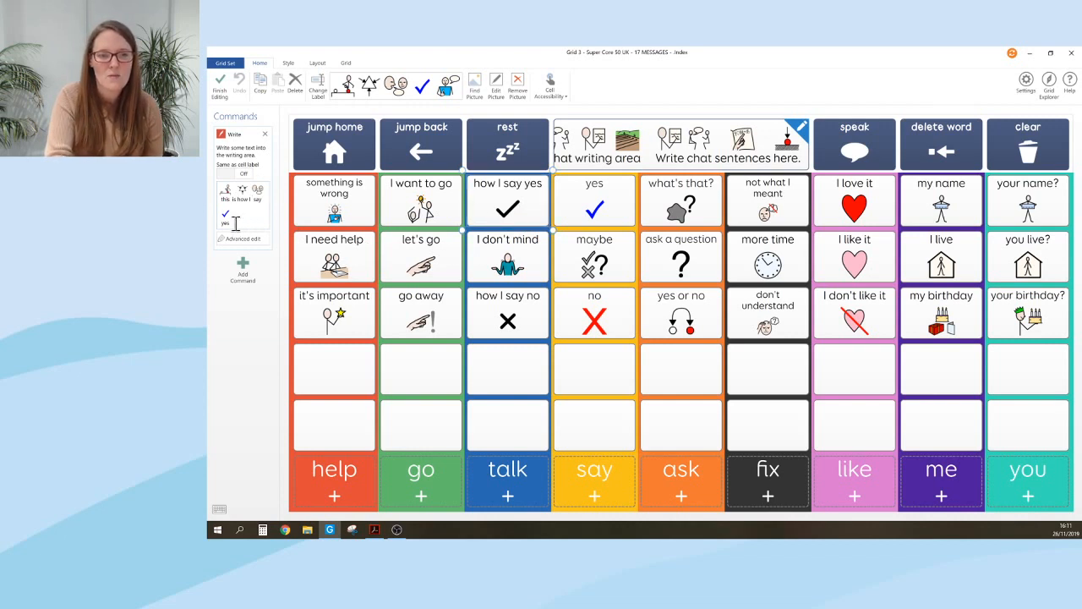
right_click(232, 224)
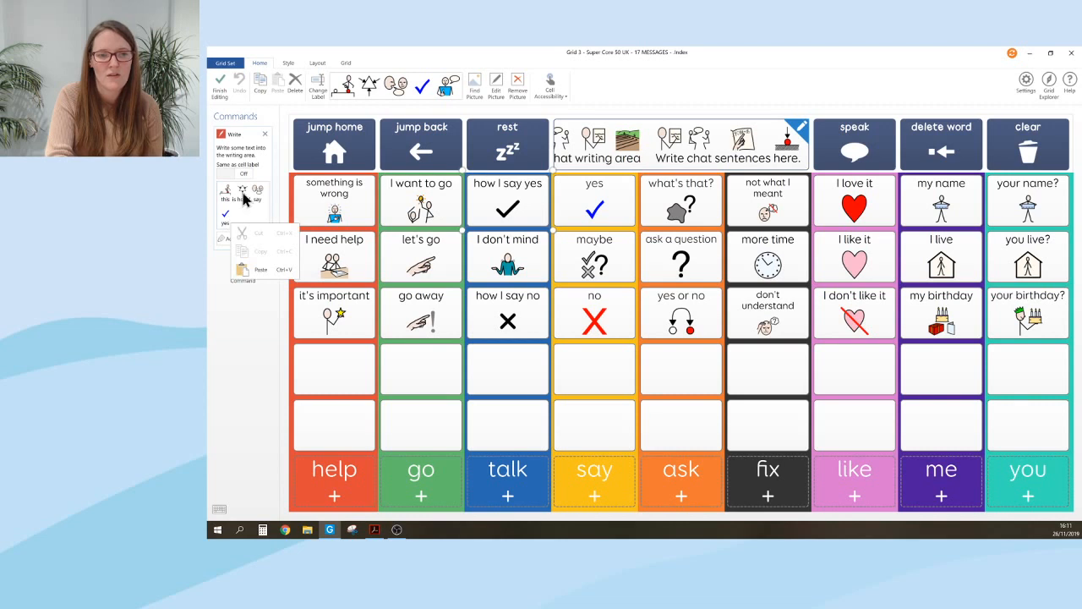
click(250, 196)
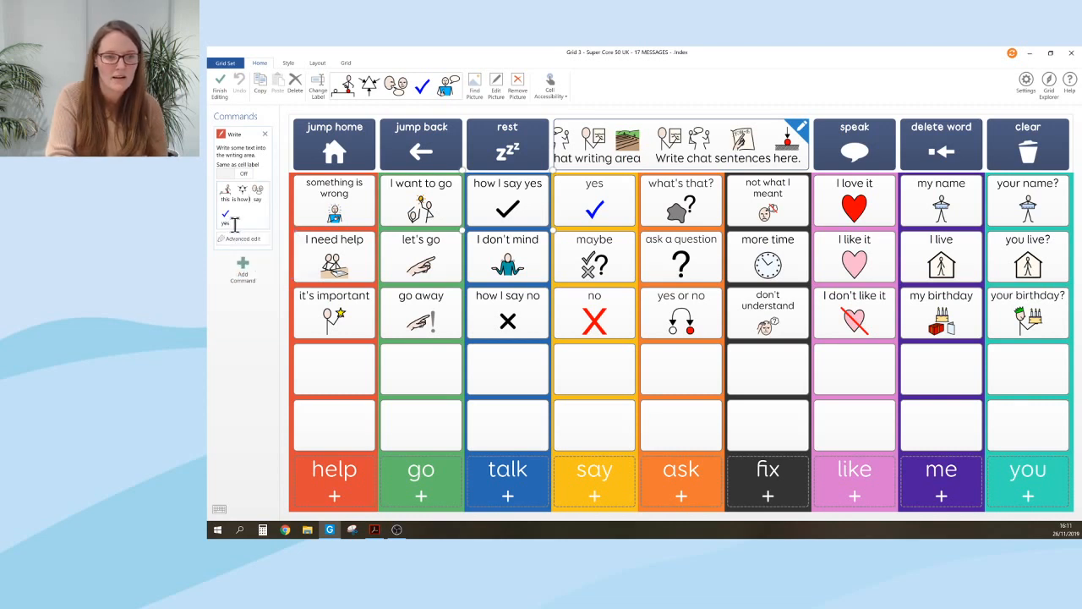
drag(227, 222, 217, 194)
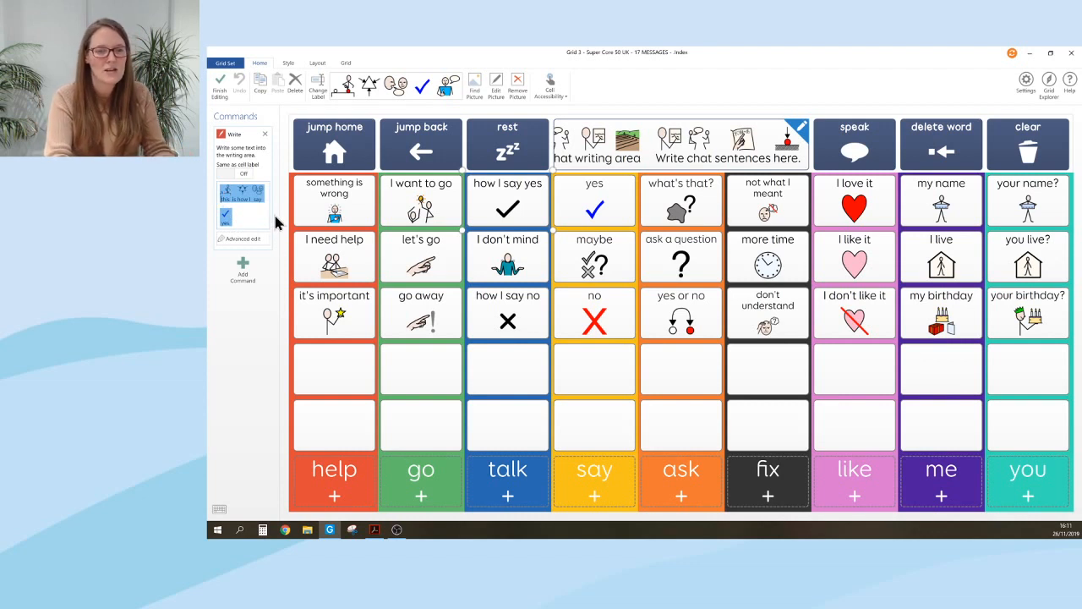
text(I)
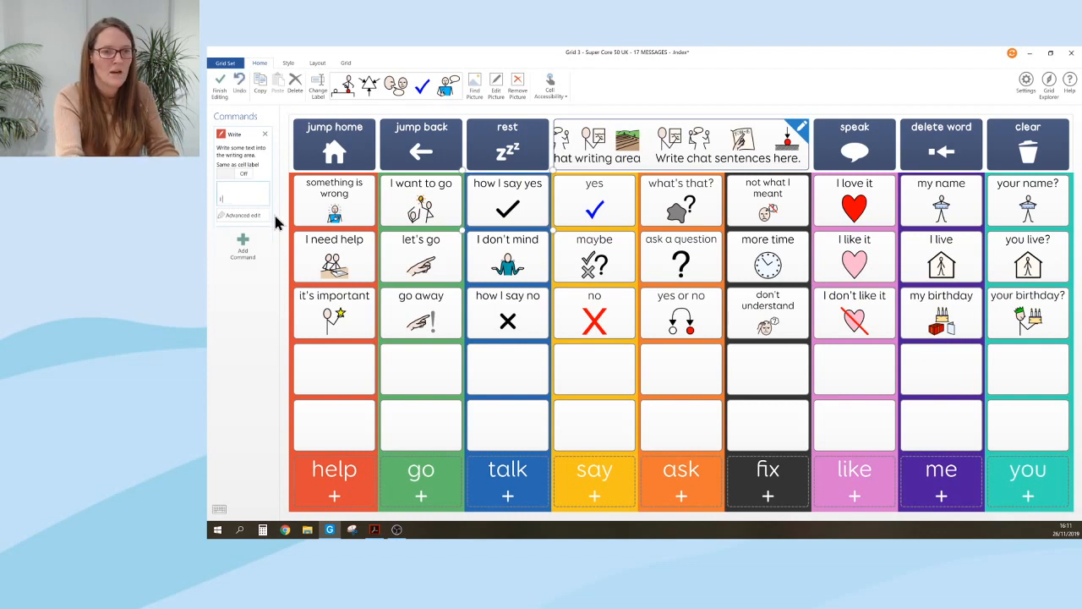
text( say yes)
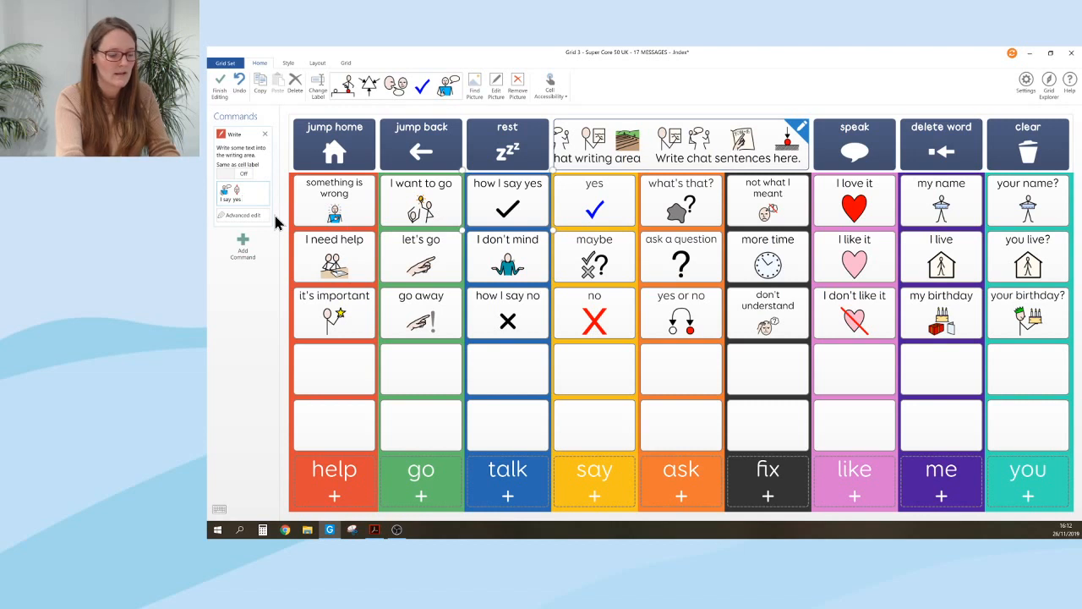
text( by looking)
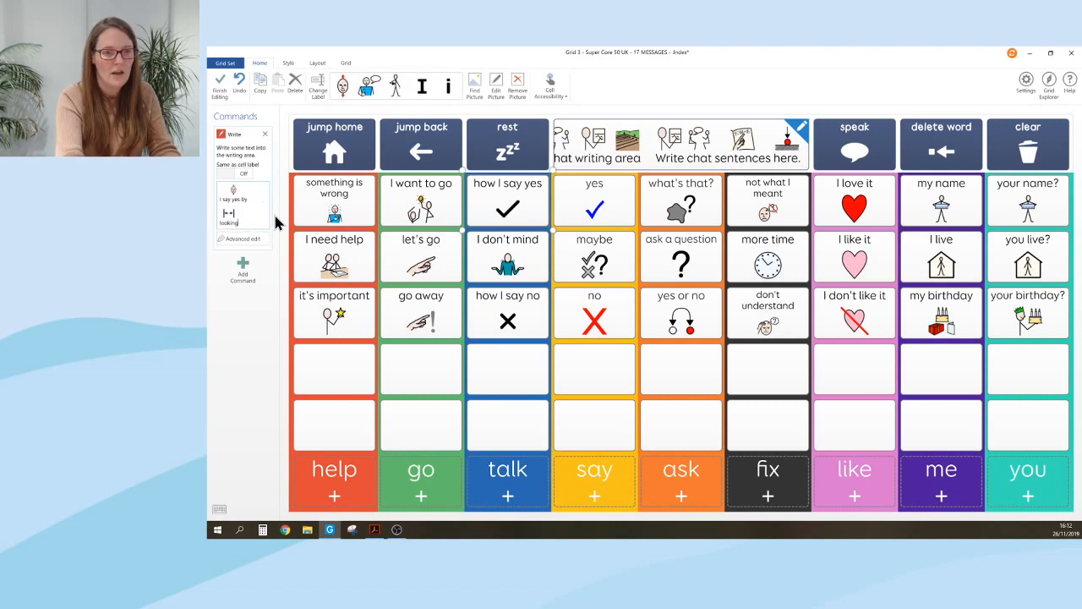
text( right)
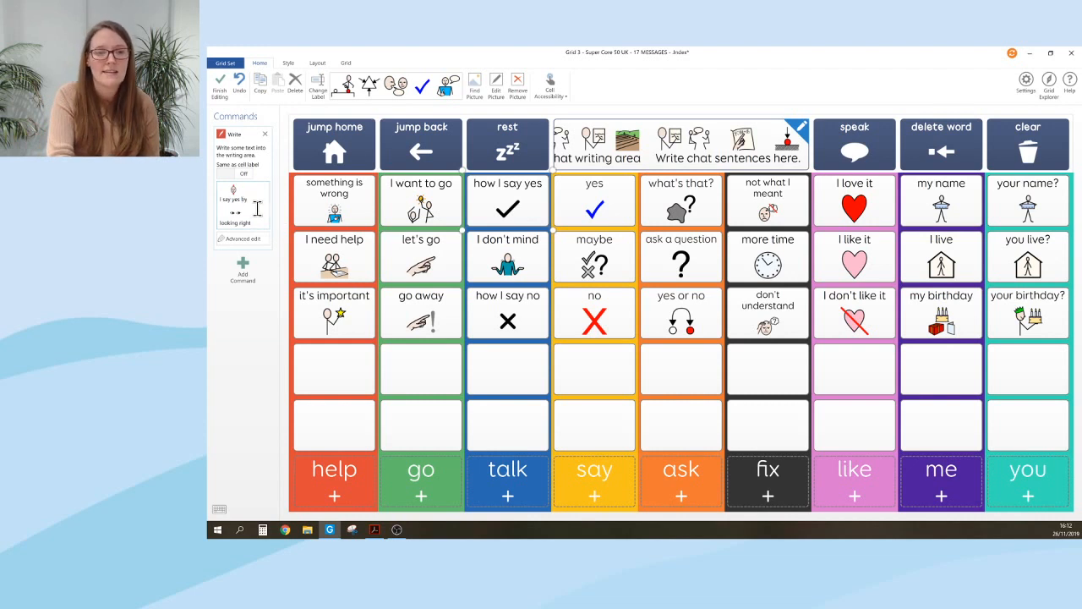
- Replace the written message of the "how I say no" cell with "I say no by looking left"
click(531, 319)
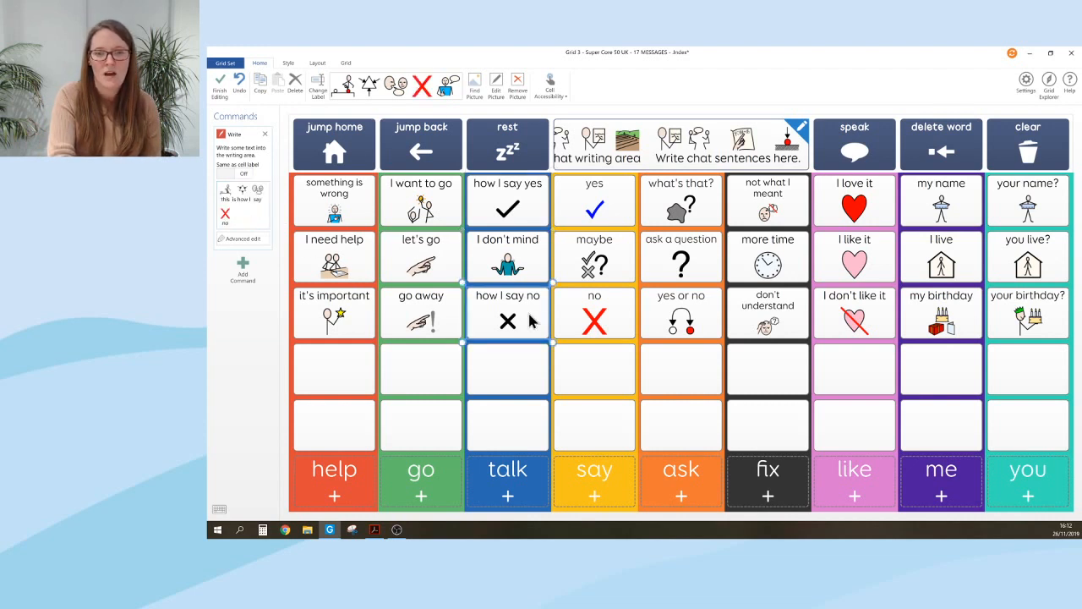
click(238, 221)
key(ctrl+a)
key(BackSpace)
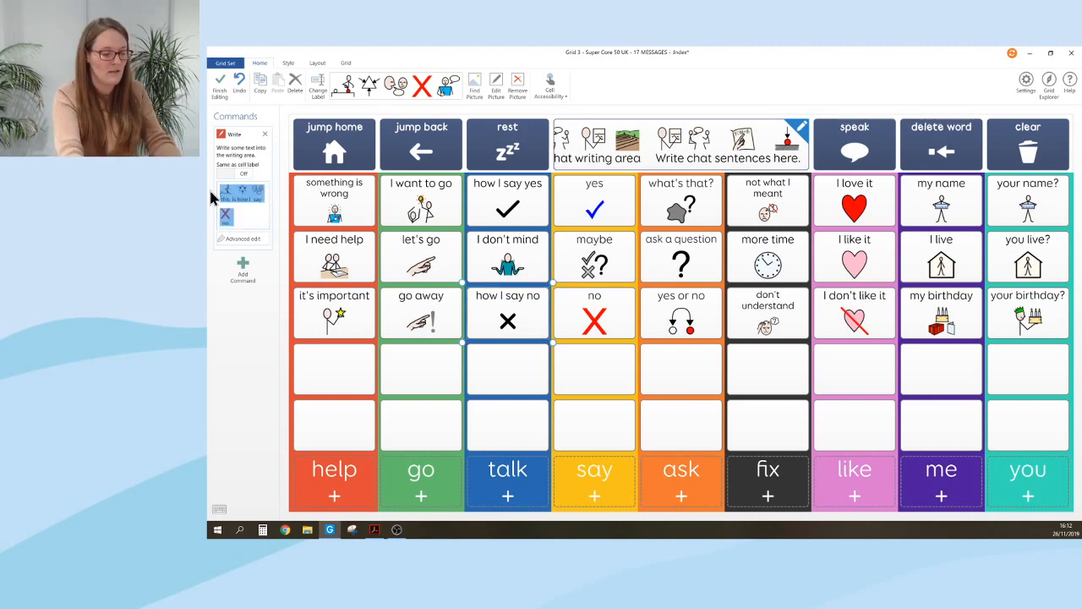
text(I say no)
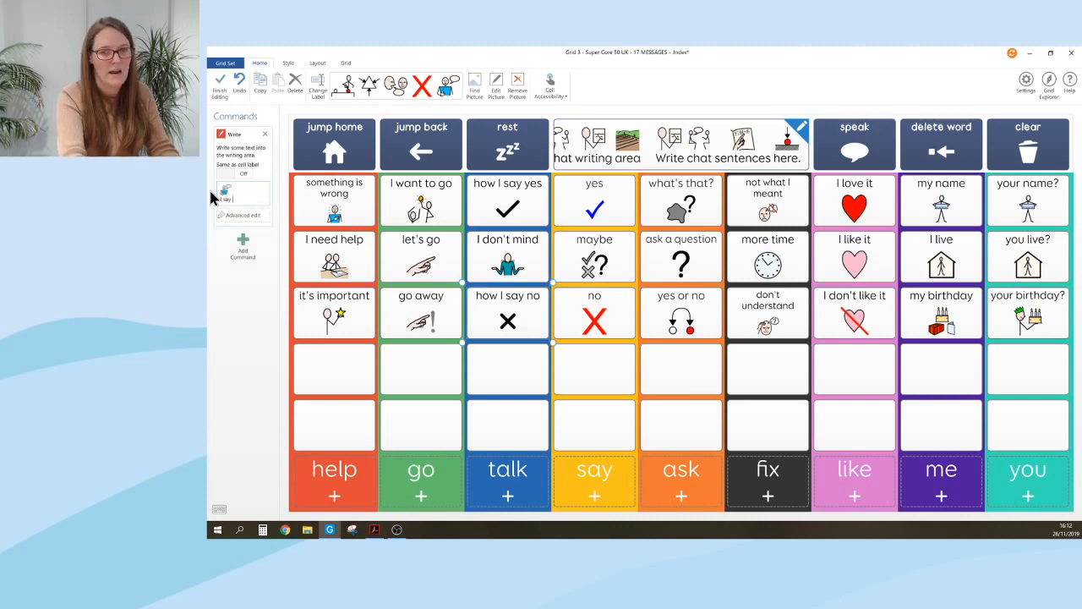
text( by lo)
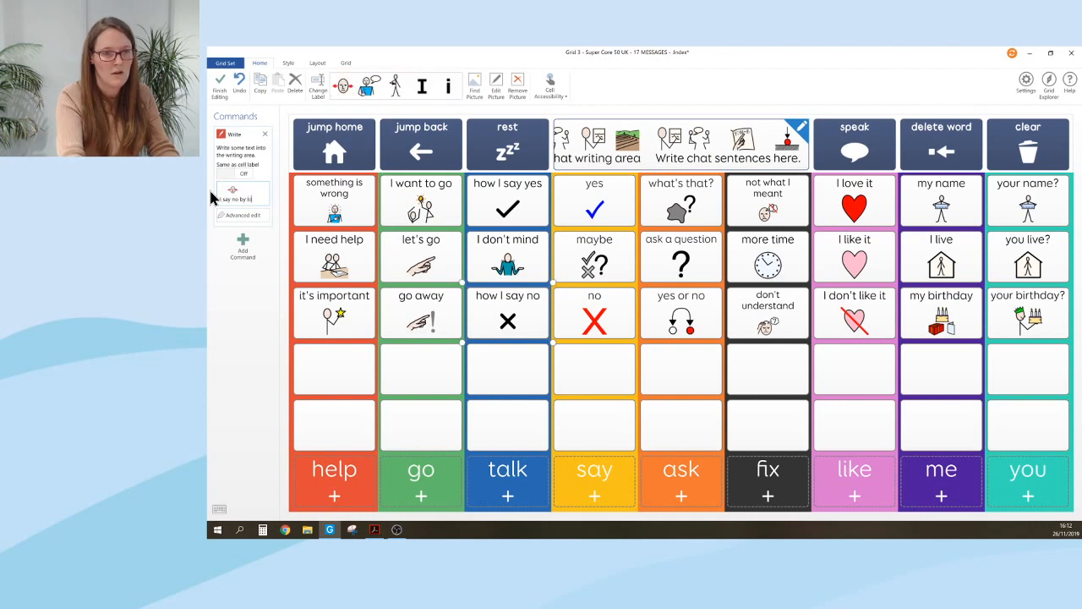
text(oking left)
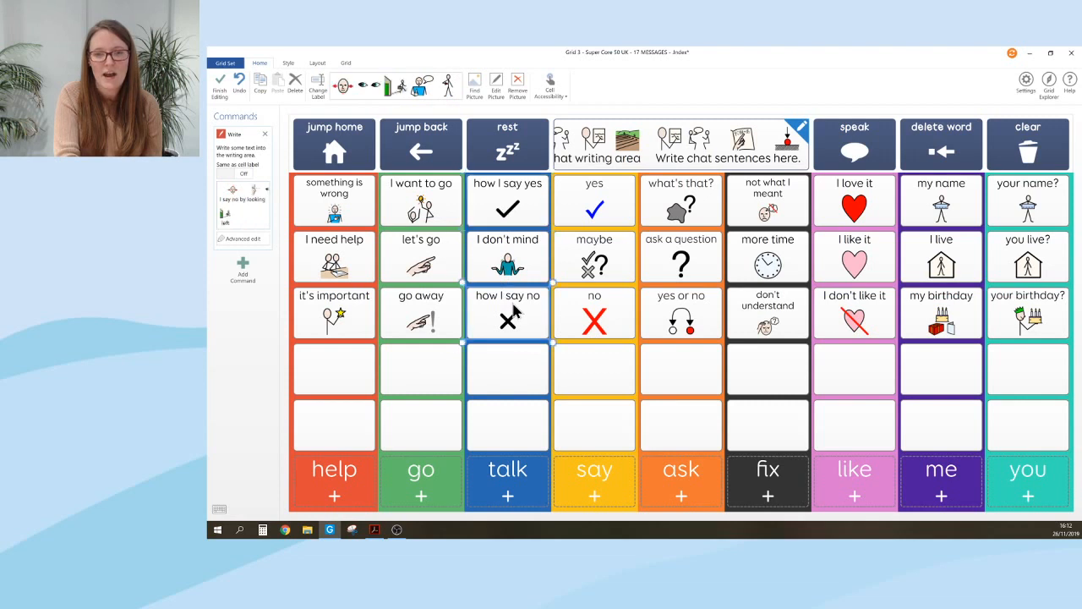
- Complete the "my name" cell's written message with the AAC user's first name after "my name is"
click(489, 195)
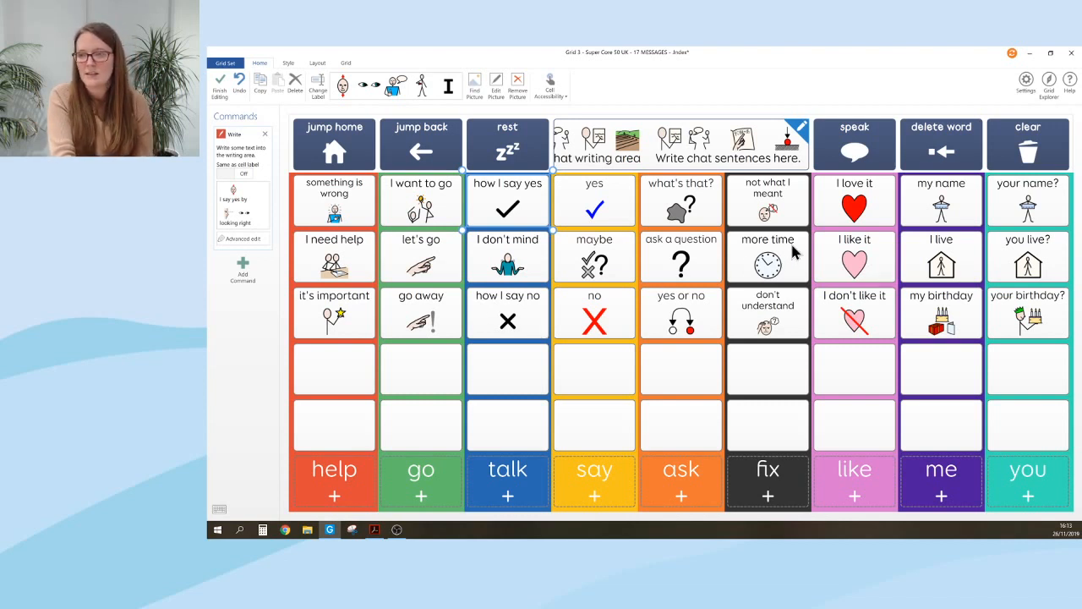
click(927, 218)
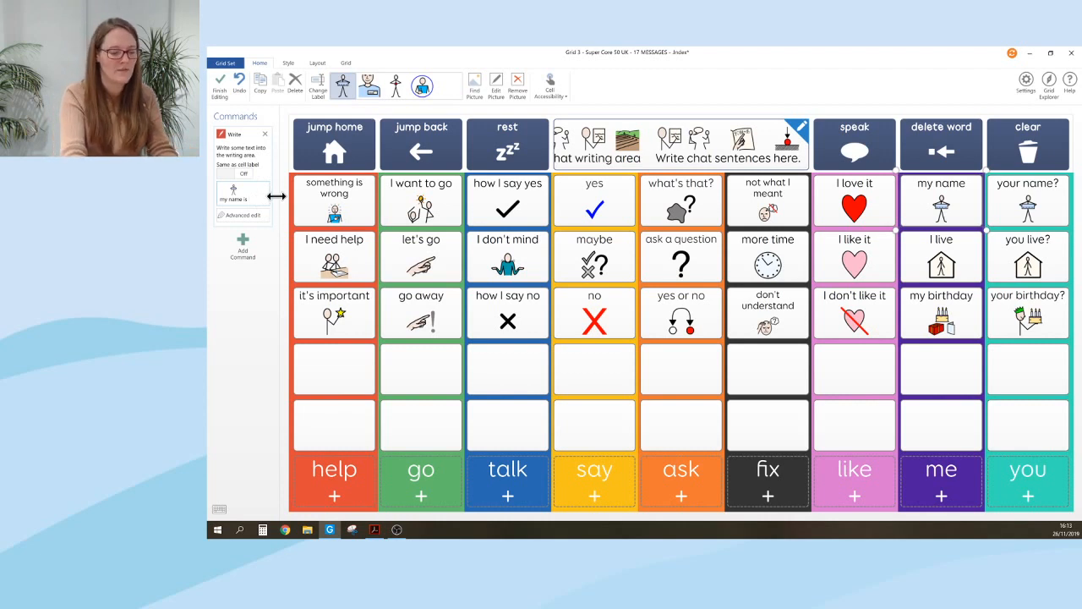
text(Katie)
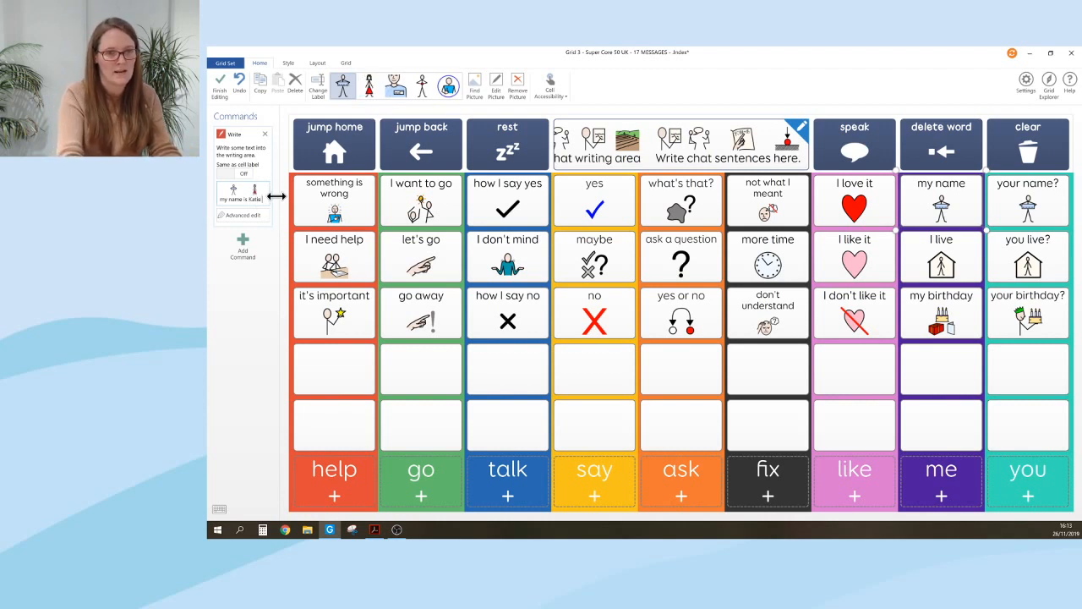
- Complete the "I live" cell's written message as "I live in Bristol"
click(943, 269)
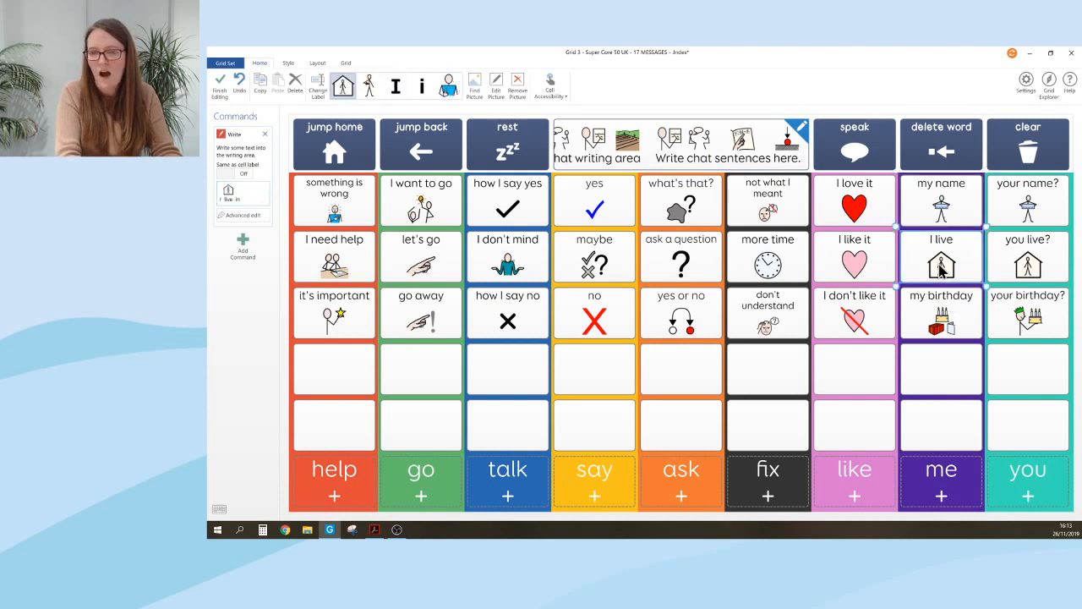
click(255, 199)
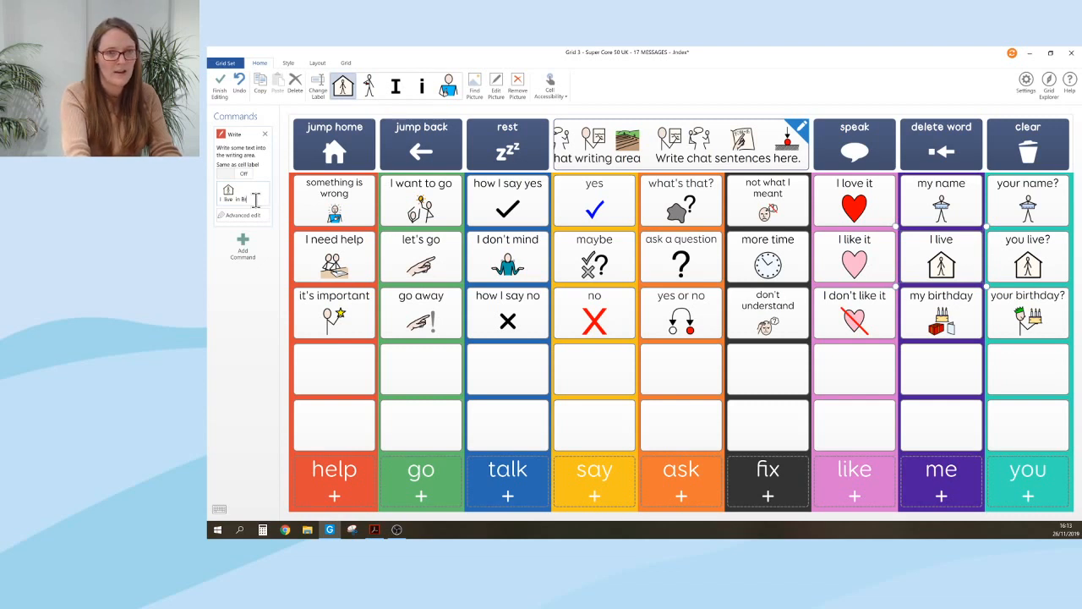
text(Bristol)
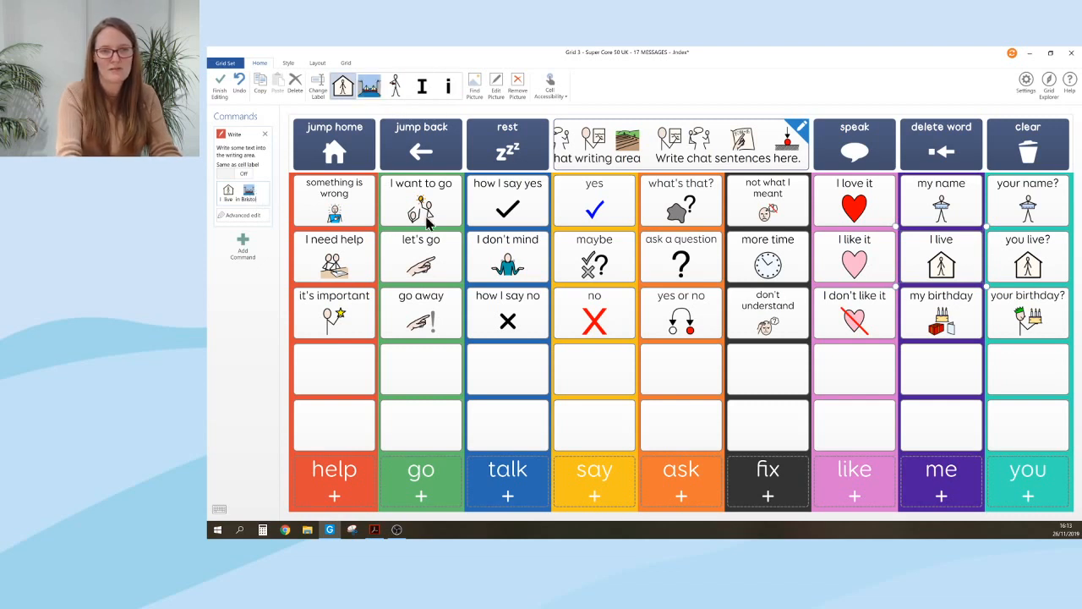
- Complete the "my birthday" cell's written message with the AAC user's birthday date after "my birthday is"
click(945, 315)
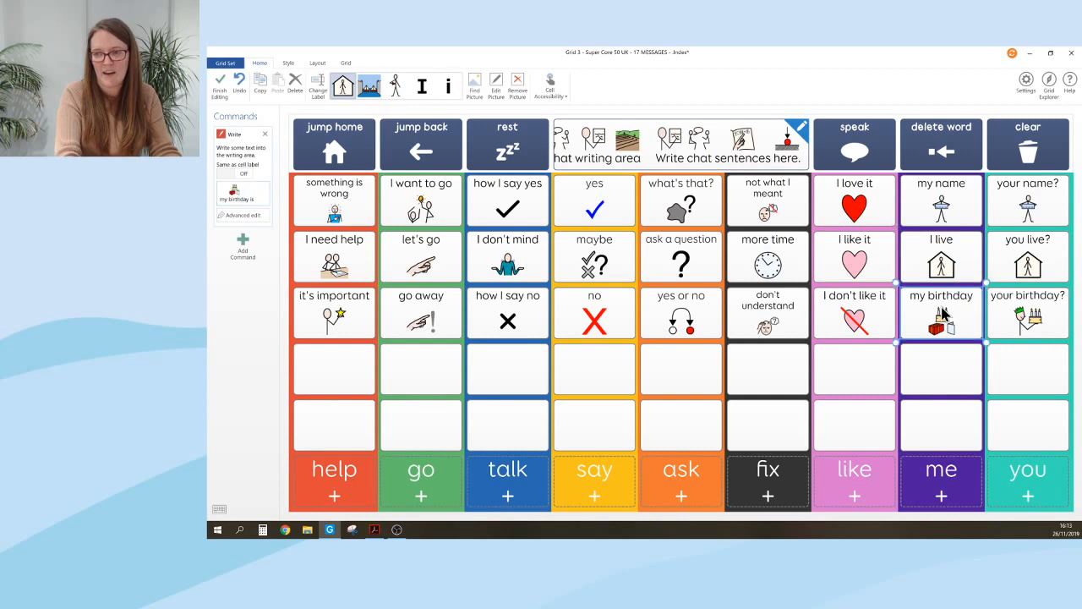
click(262, 200)
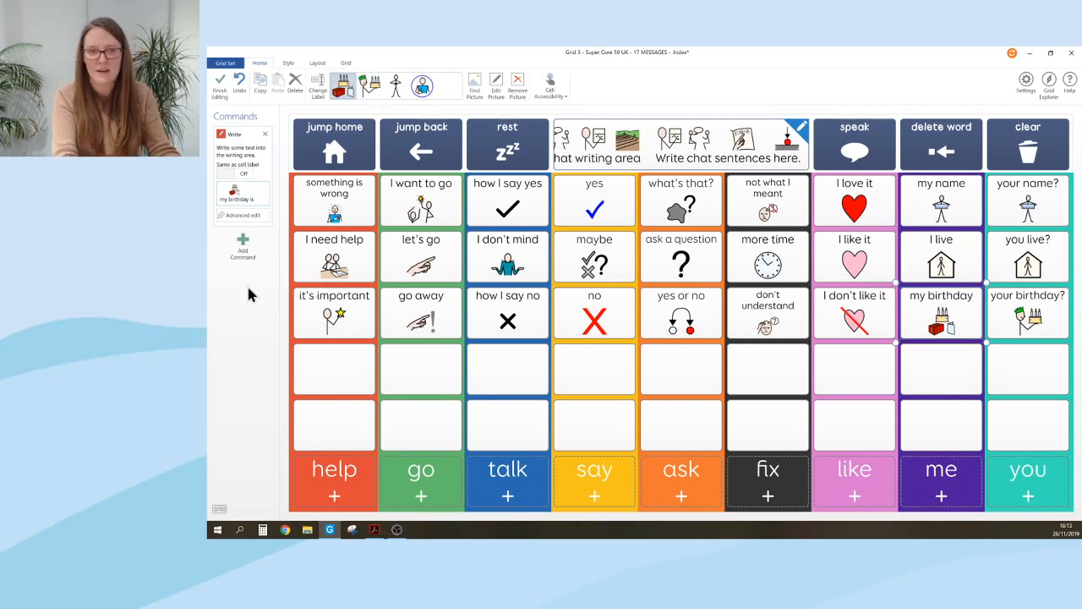
text(26th)
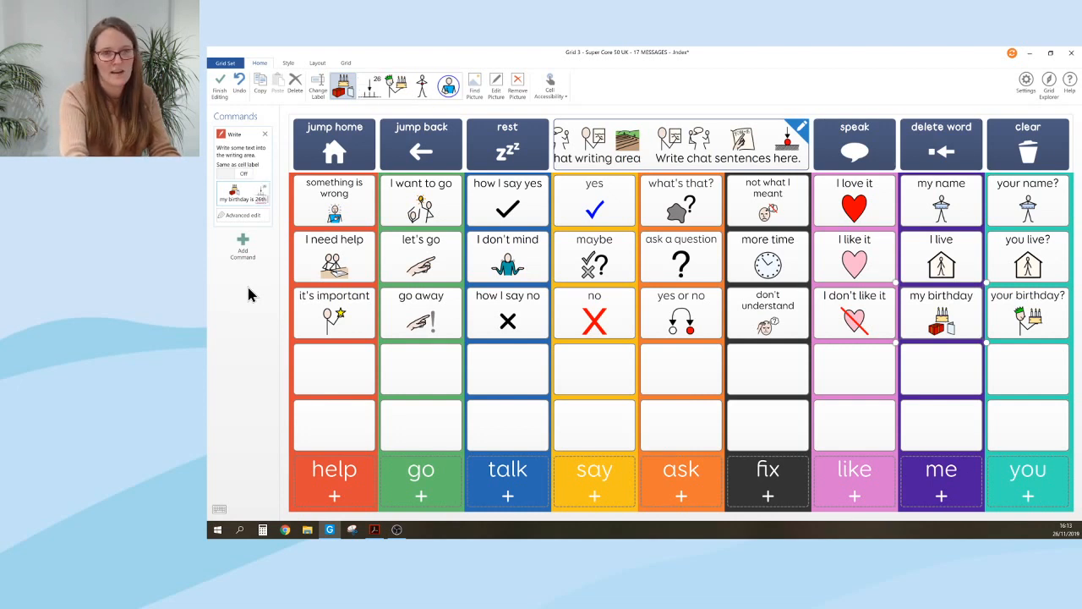
text( November)
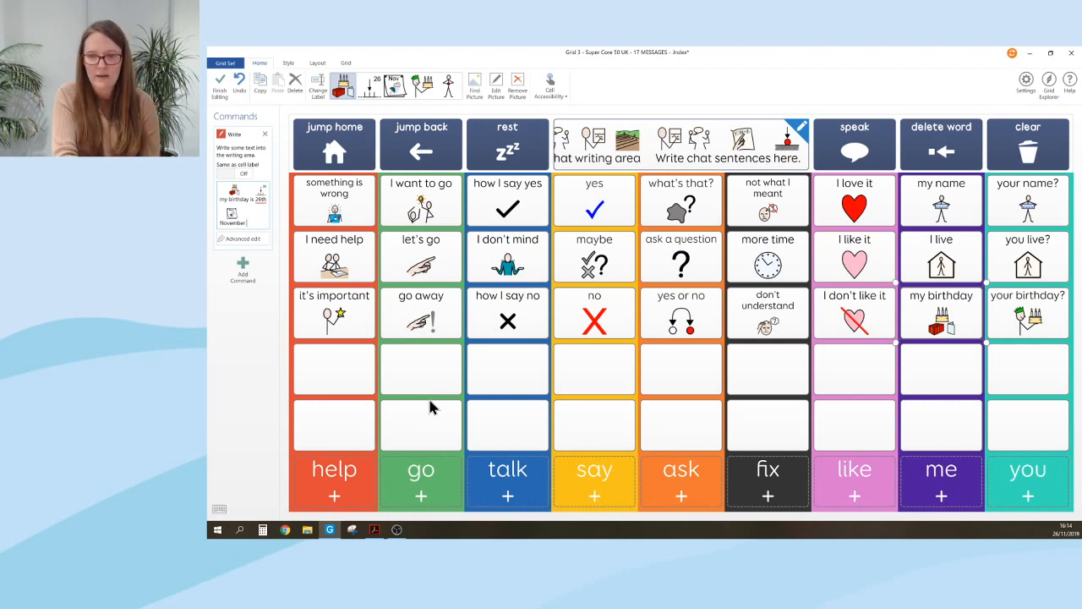
- Write "I need my inhaler" as the message in the first empty cell of the "help" column
click(331, 485)
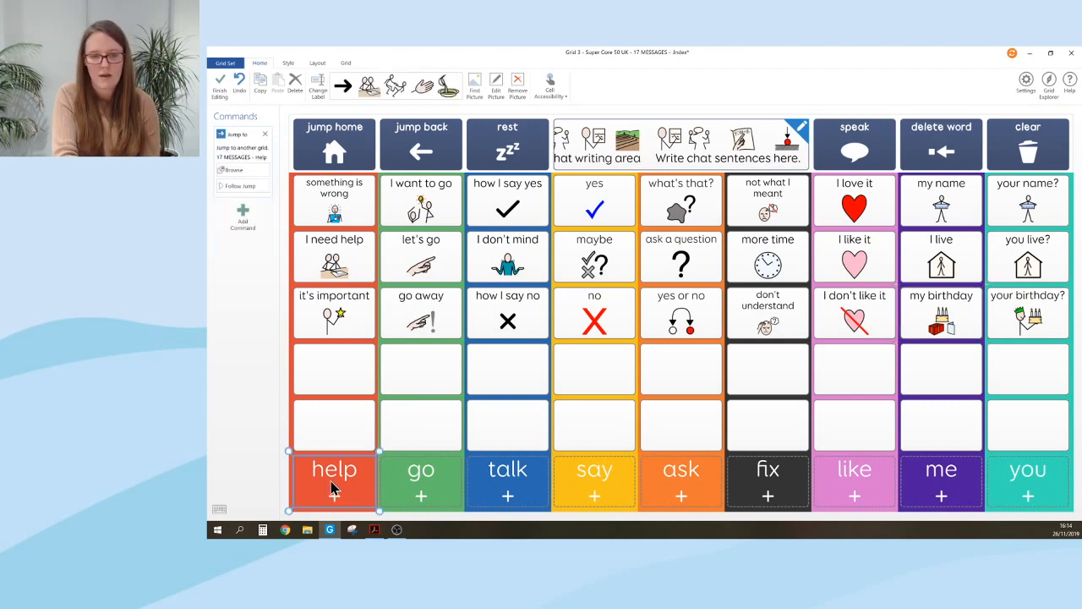
click(312, 377)
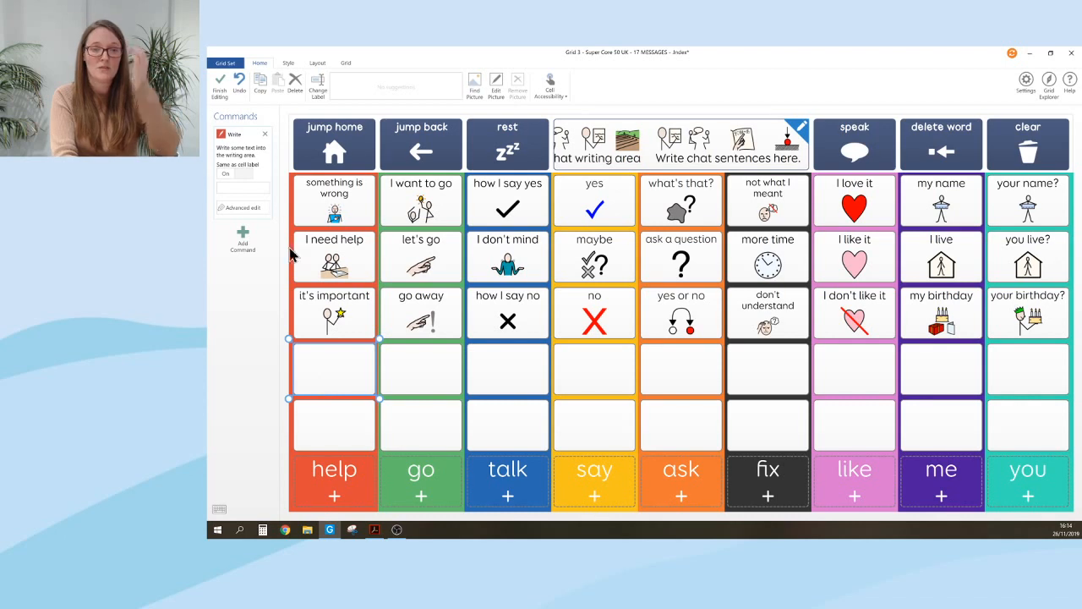
click(244, 186)
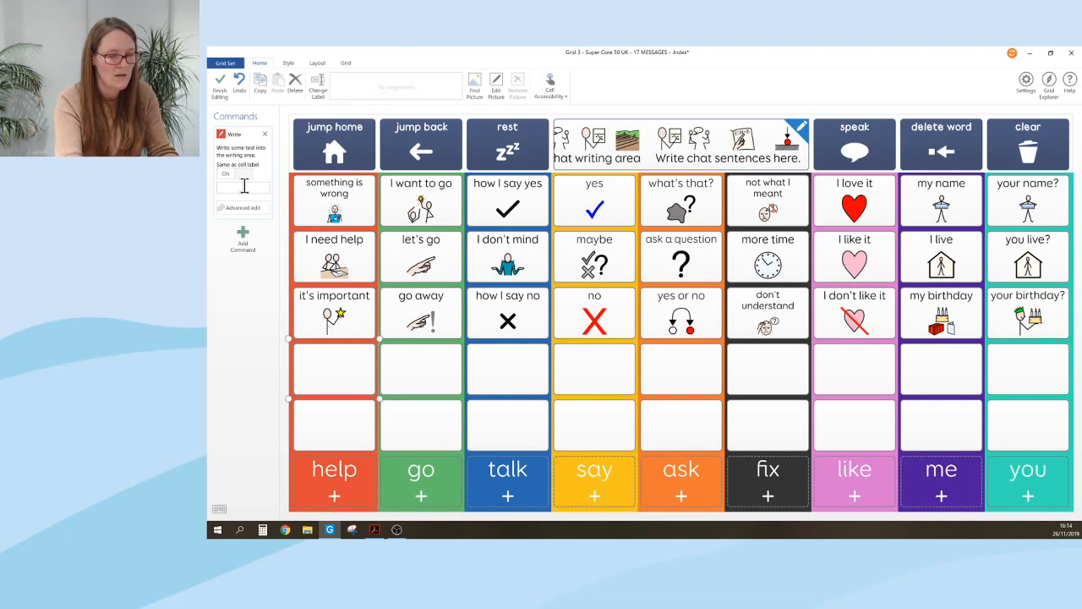
click(243, 186)
text(I need)
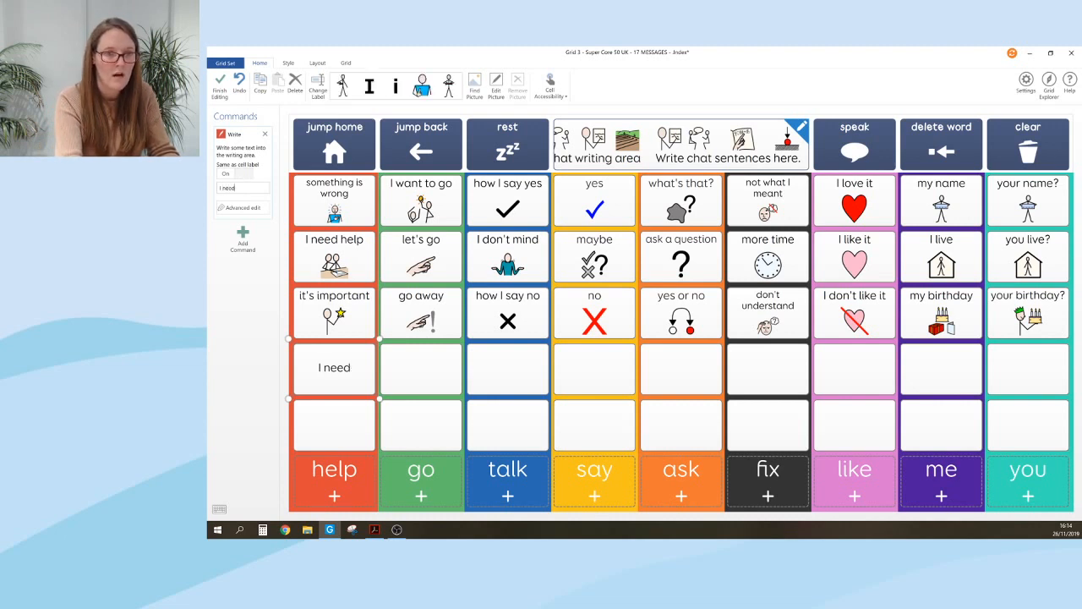
text( my inhaler)
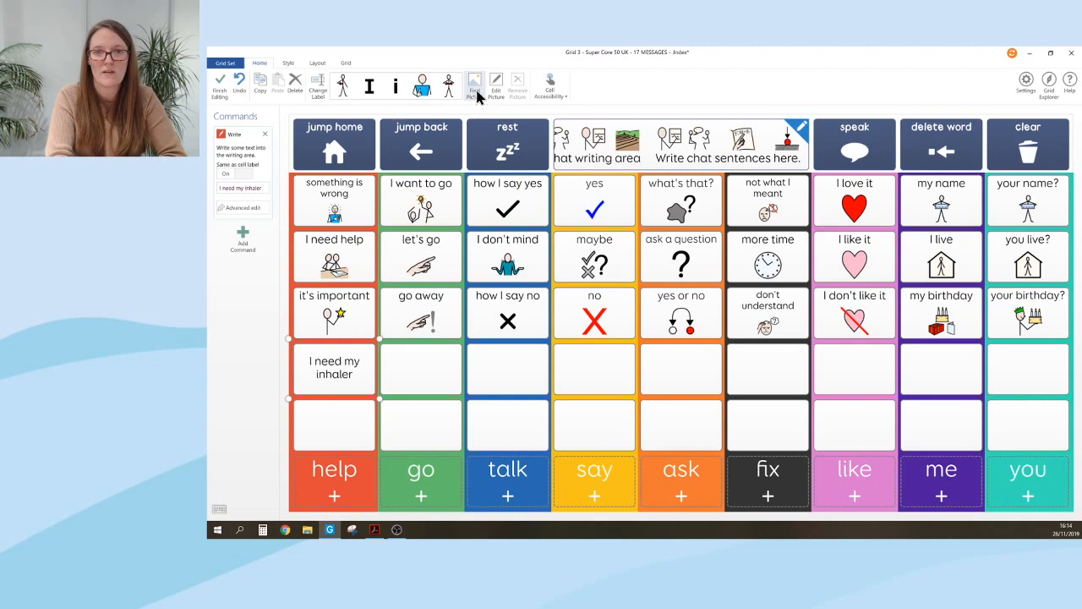
- Give the "I need my inhaler" cell the Widgit symbol of the inhaler device and finish editing the messages grid
click(475, 88)
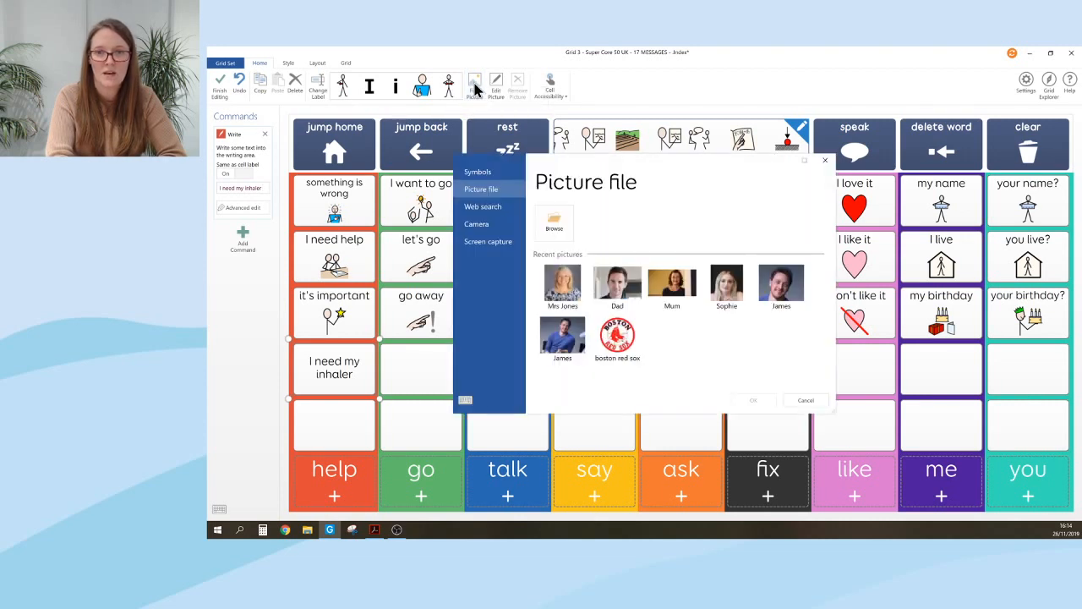
click(493, 171)
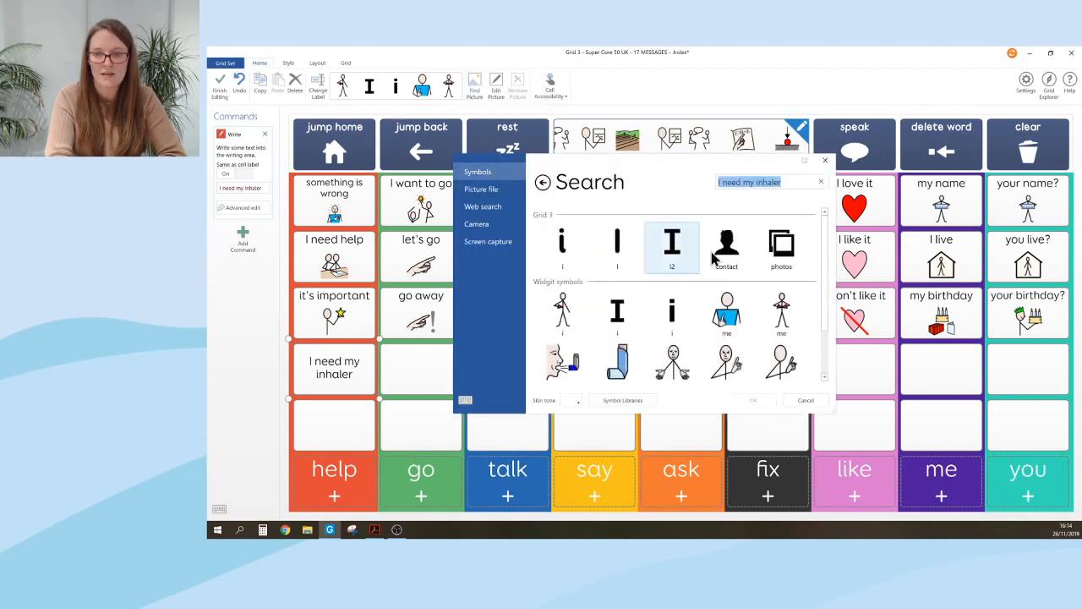
click(630, 366)
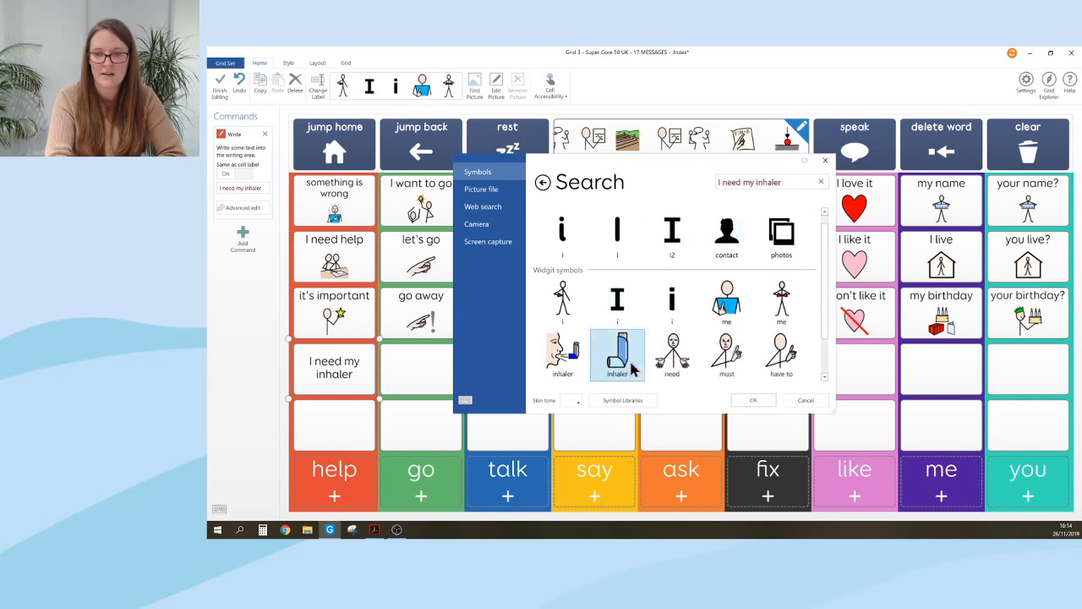
click(761, 400)
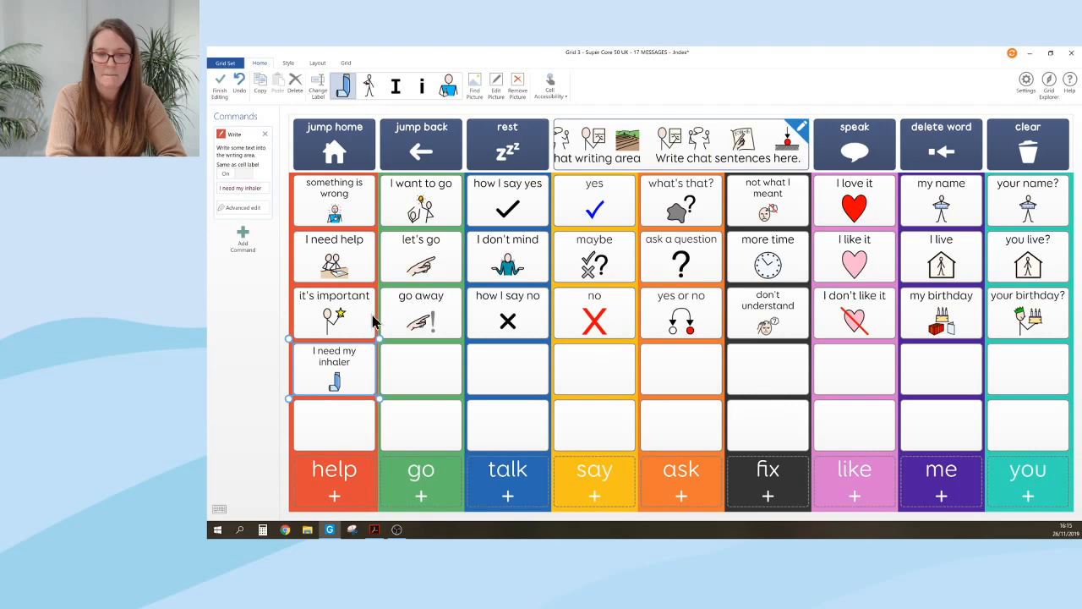
click(220, 85)
click(647, 323)
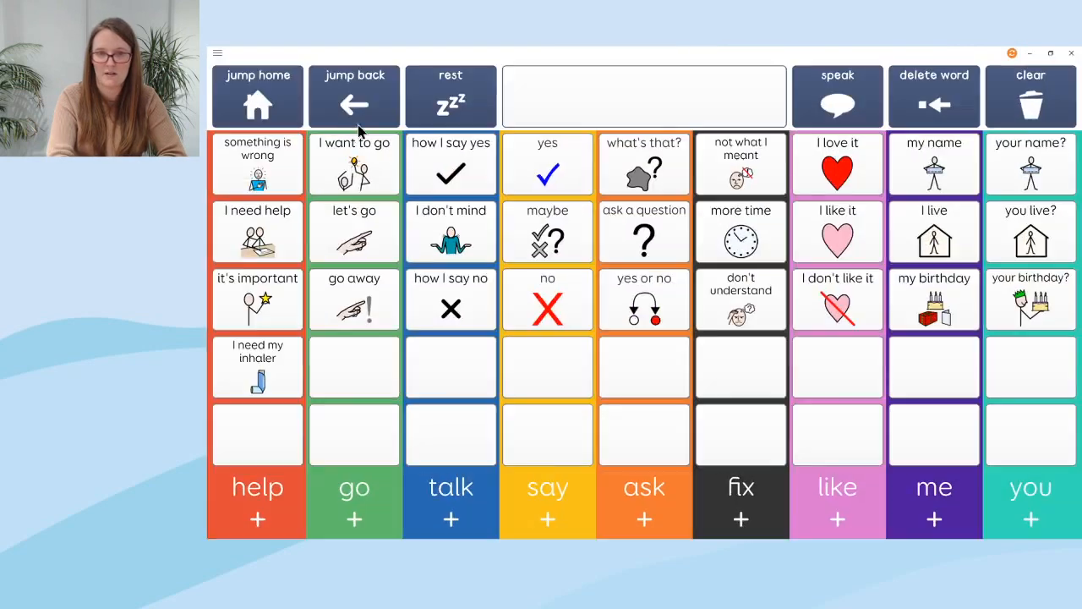
- Reopen the messages grid from the home grid and test the "my name" and "I need my inhaler" cells, clearing the writing area between them
click(263, 106)
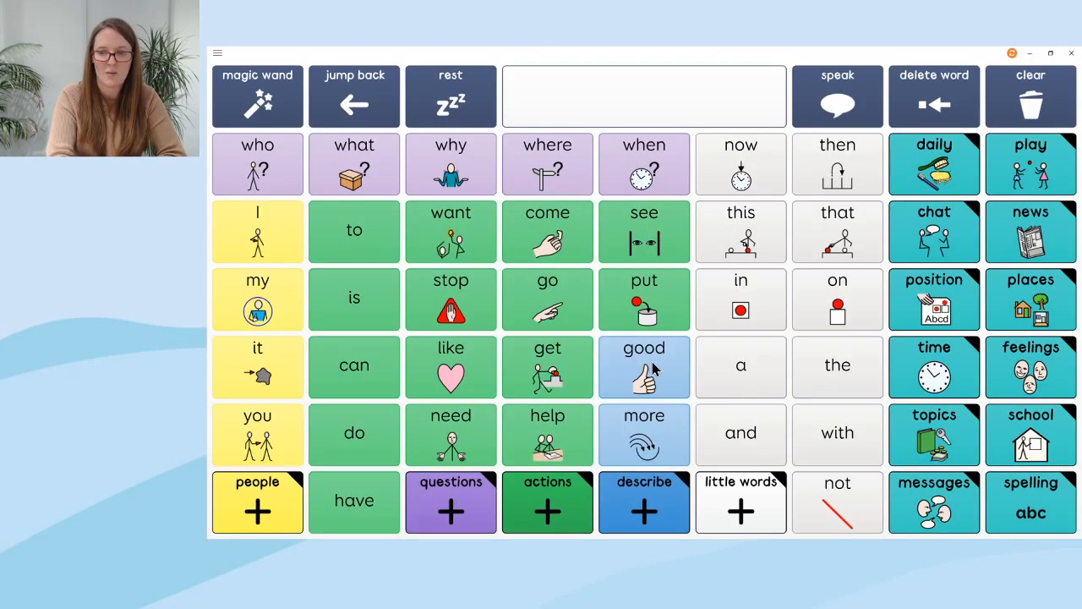
click(936, 514)
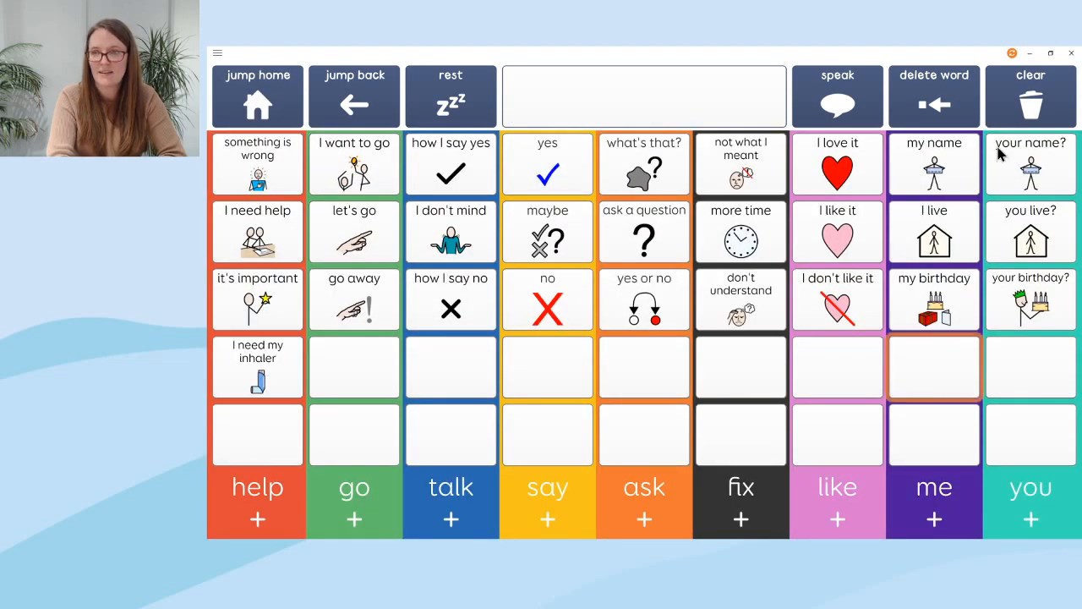
click(941, 181)
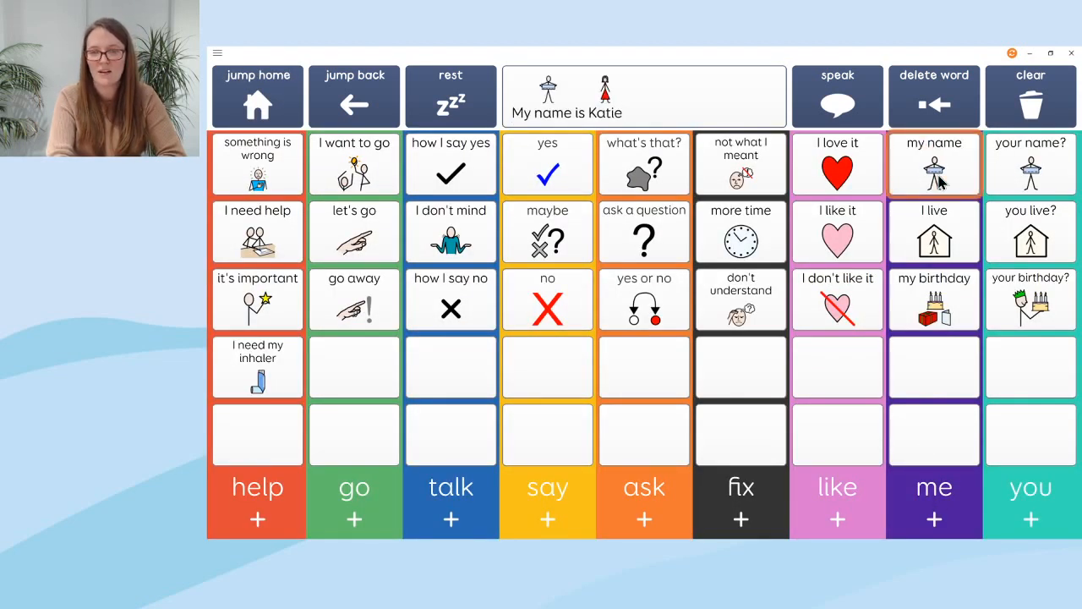
click(1022, 104)
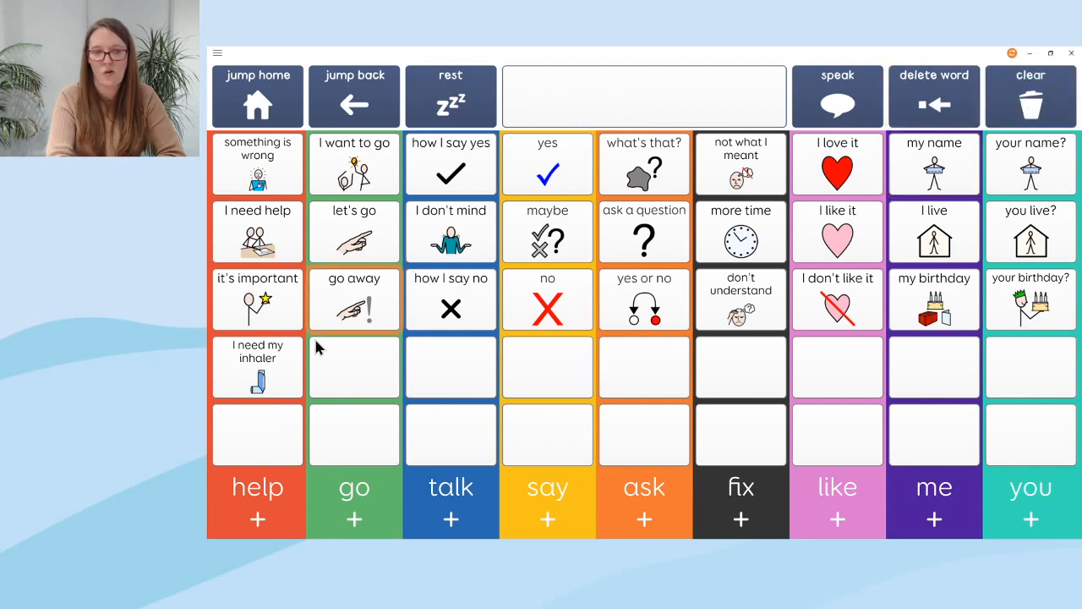
click(237, 378)
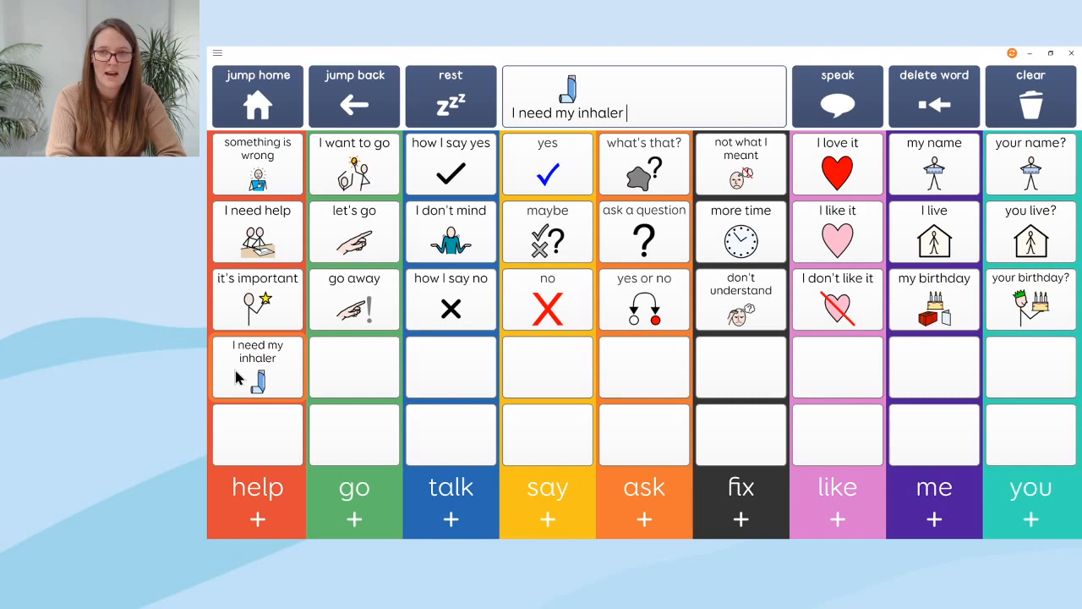
- Look through the expanded "me" and "talk" message grids, return to the home grid and clear the writing area
click(262, 113)
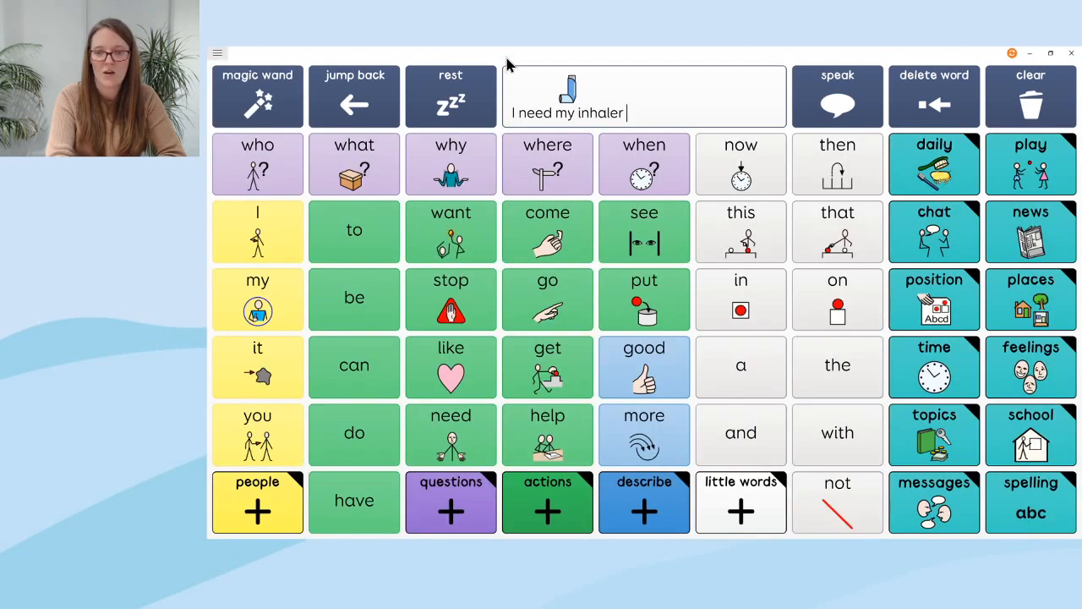
click(942, 499)
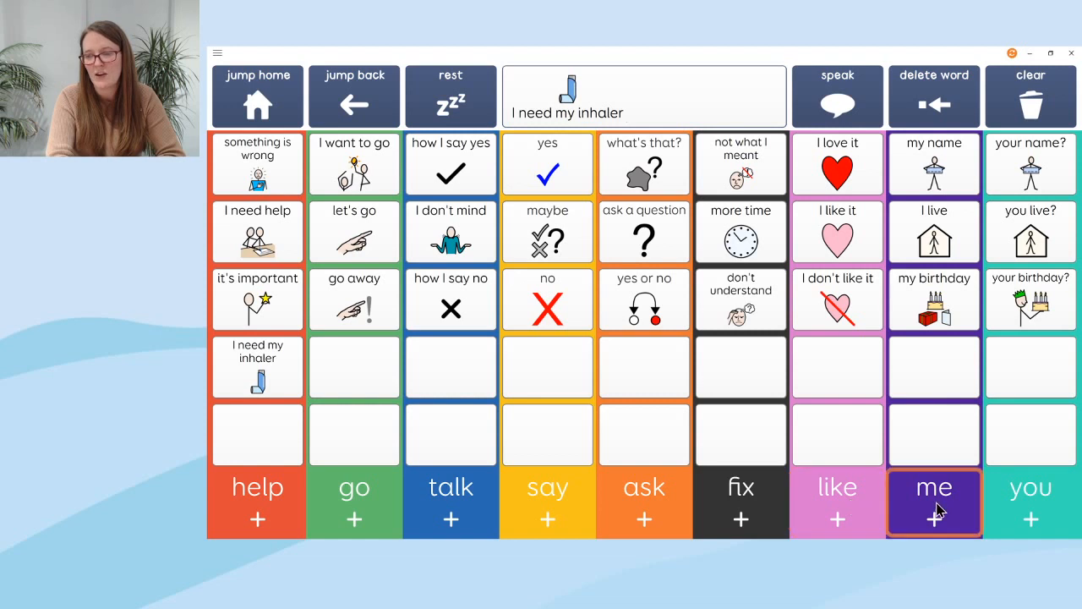
click(937, 508)
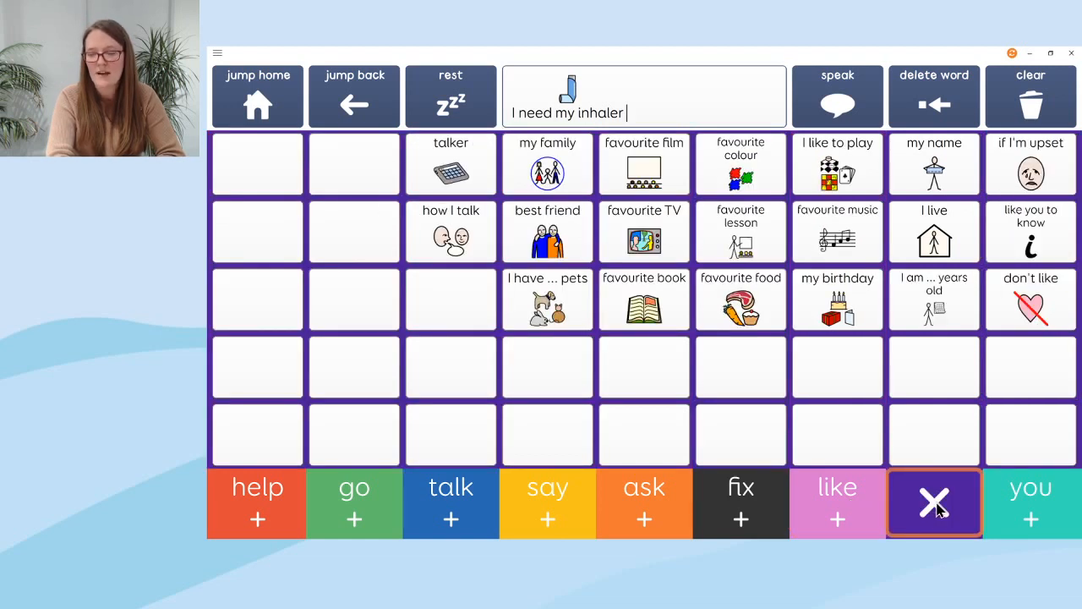
click(451, 519)
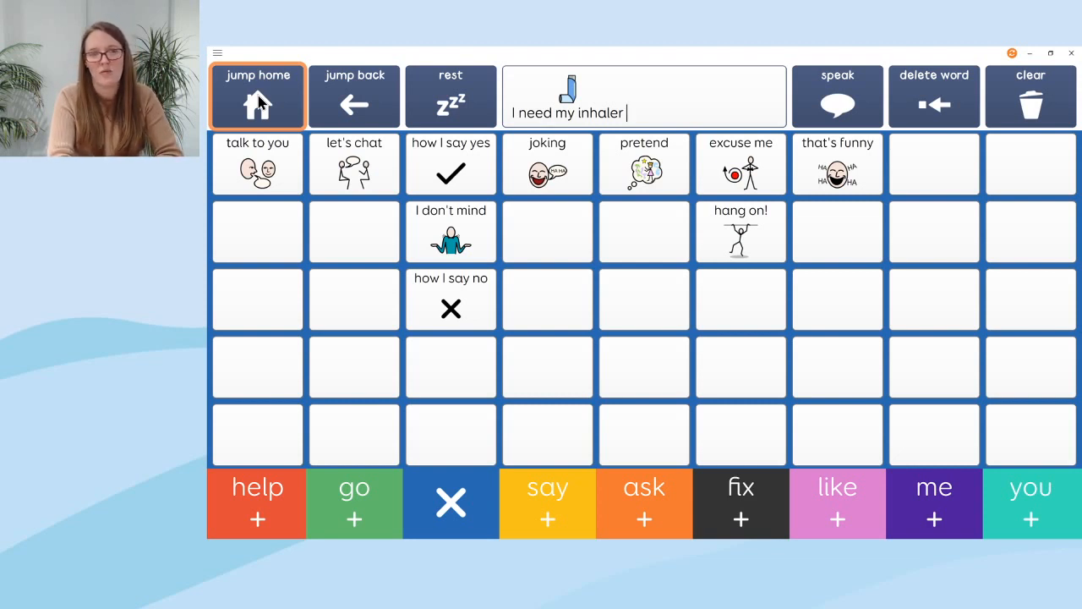
click(258, 101)
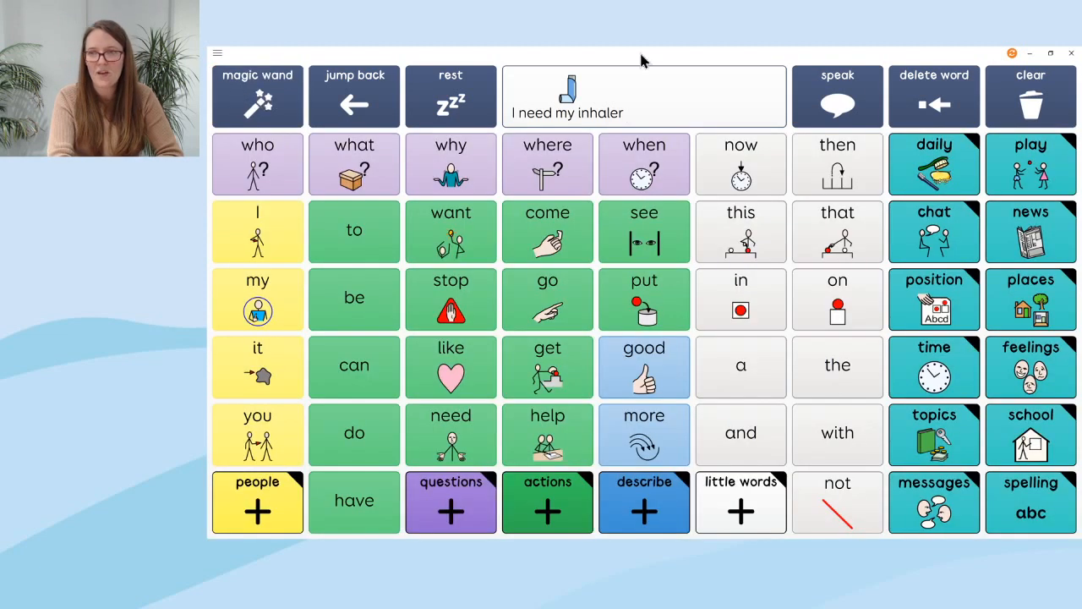
click(1021, 112)
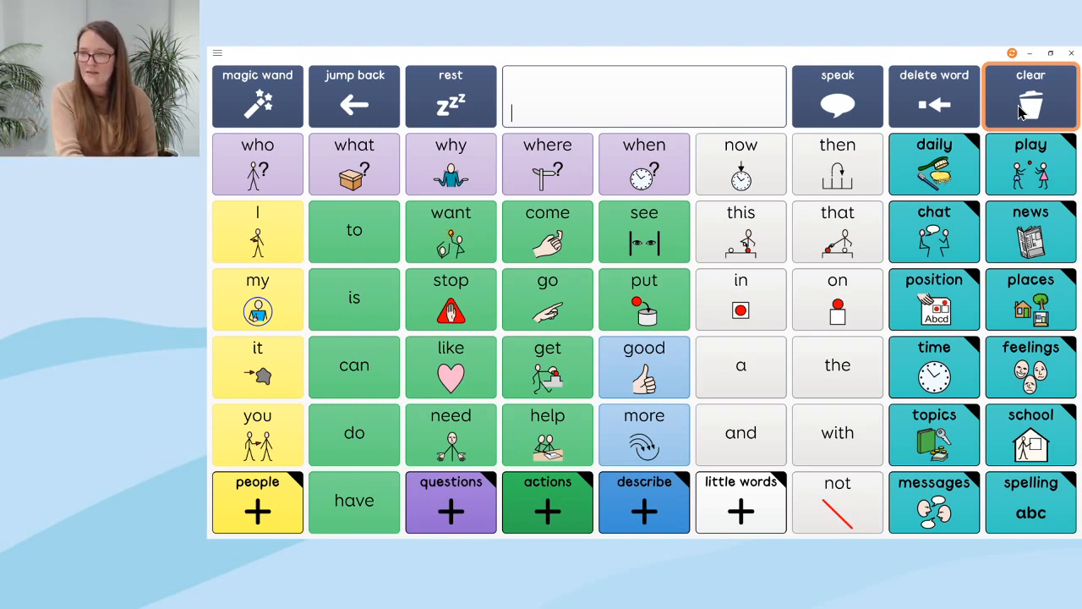
- Go to the full places vocabulary and open its "outside" grid for editing
click(1066, 313)
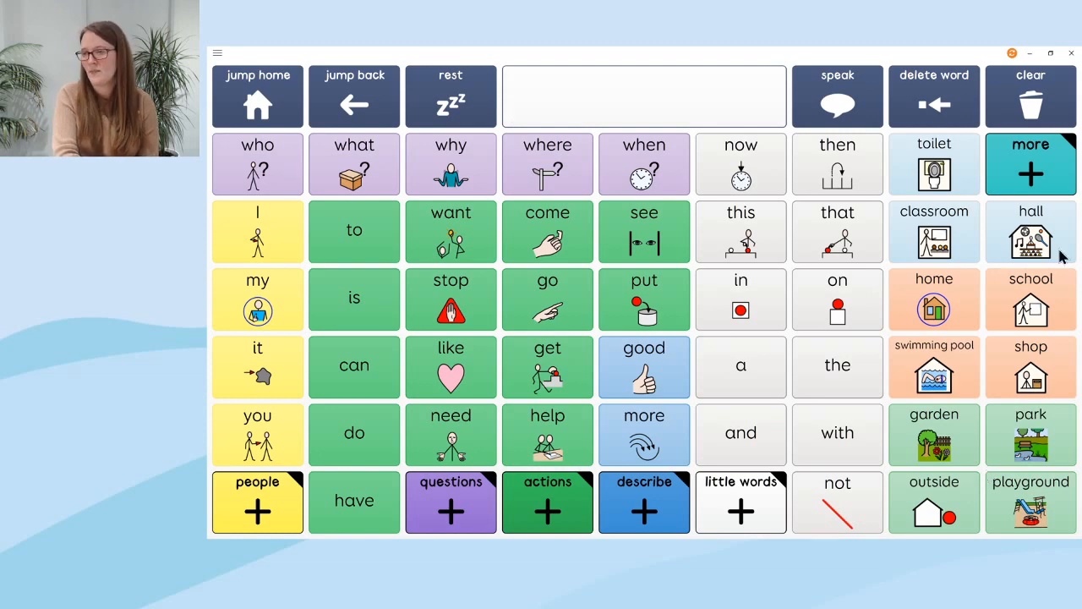
click(1040, 184)
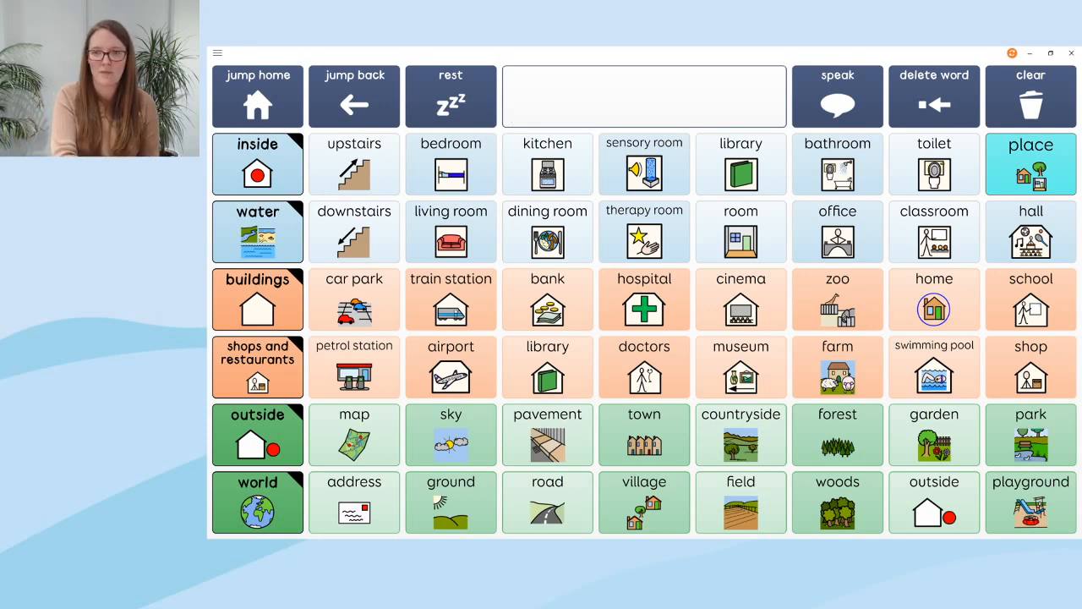
click(287, 438)
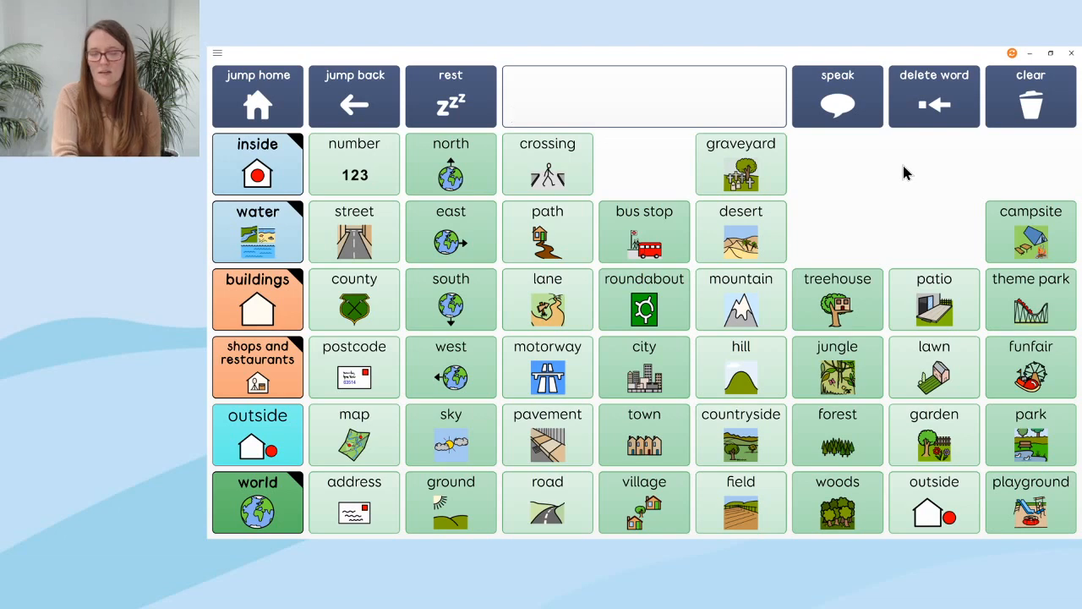
click(334, 54)
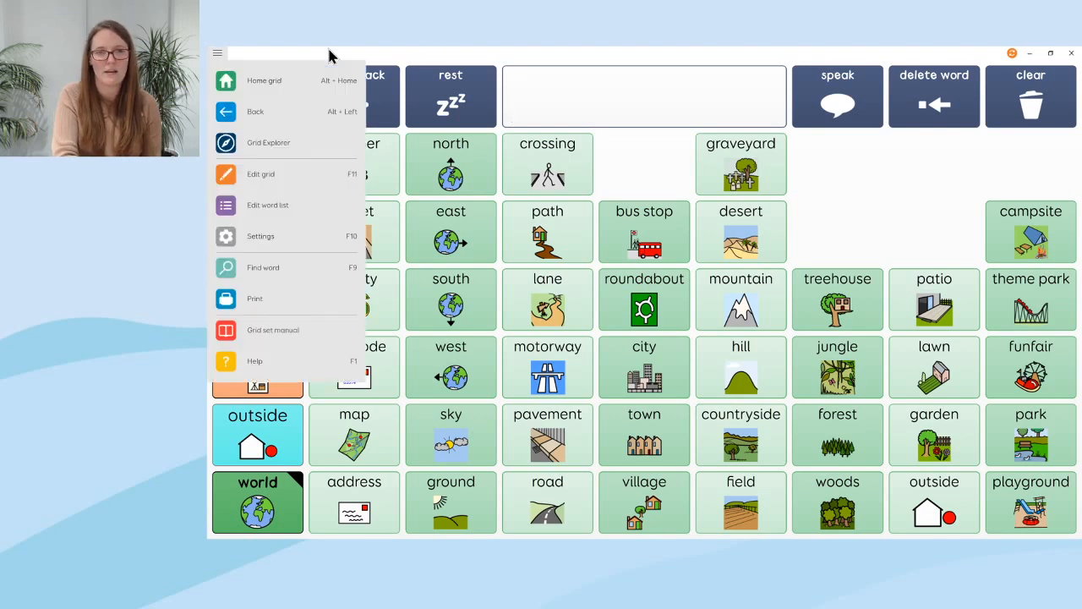
click(269, 190)
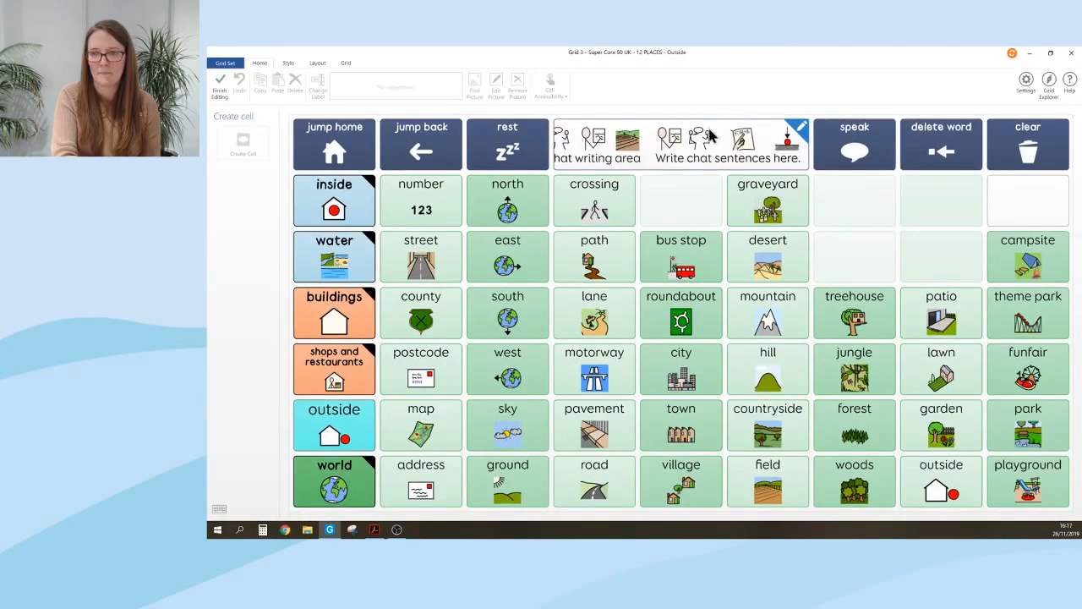
- Create a Write cell labelled "Bushy Park" in the empty space above "treehouse"
click(840, 263)
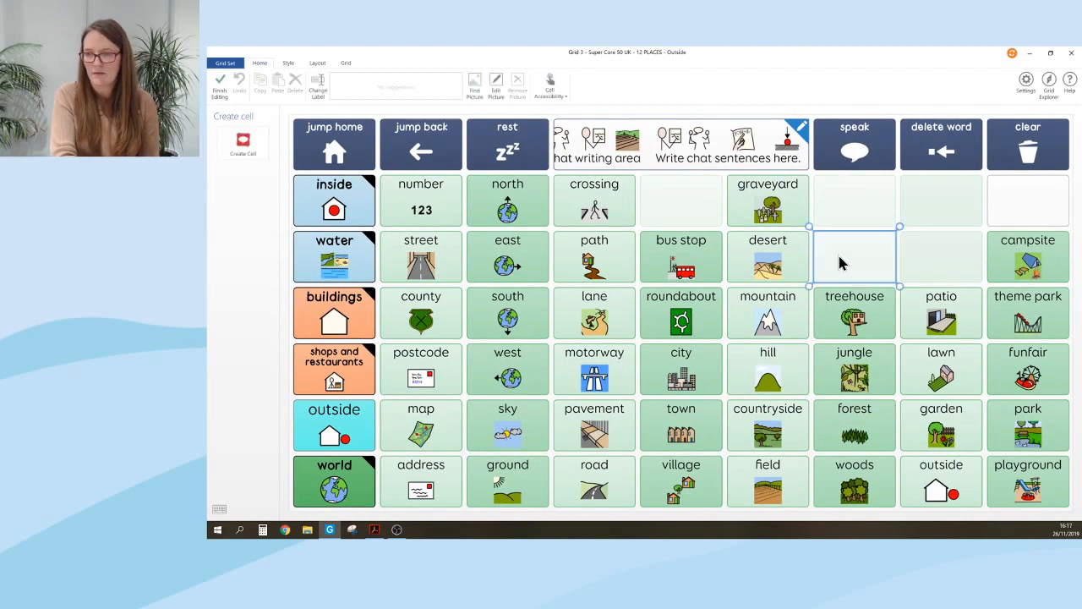
click(244, 145)
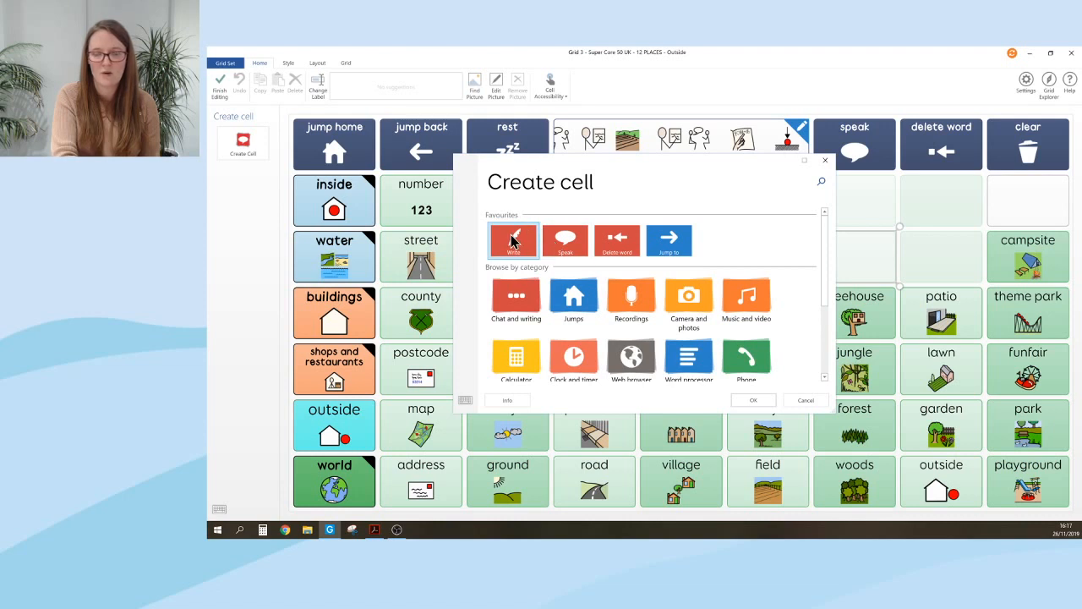
click(517, 243)
click(753, 402)
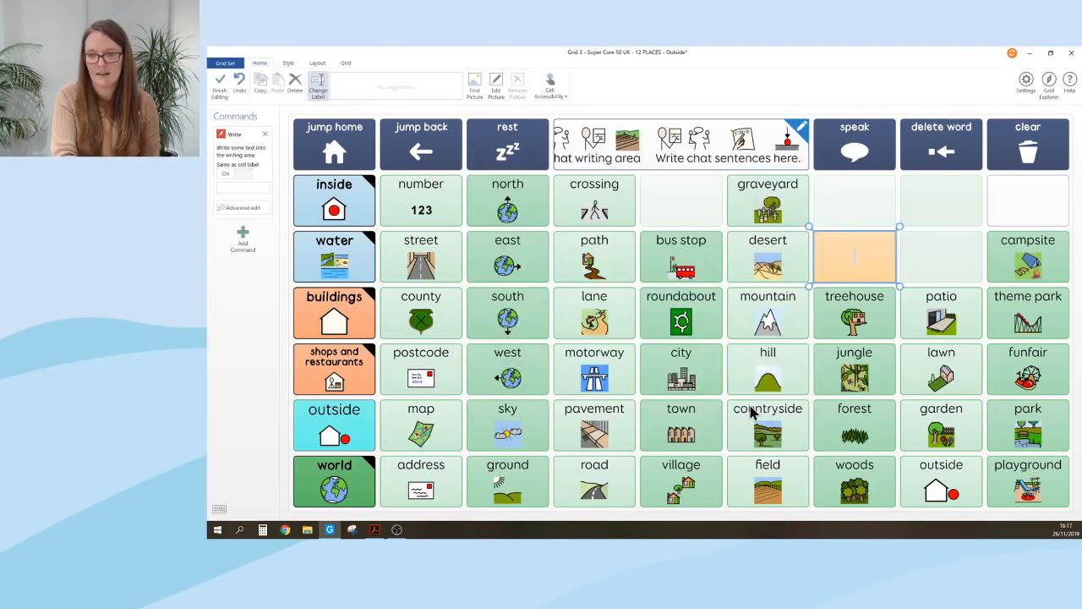
text(Bu)
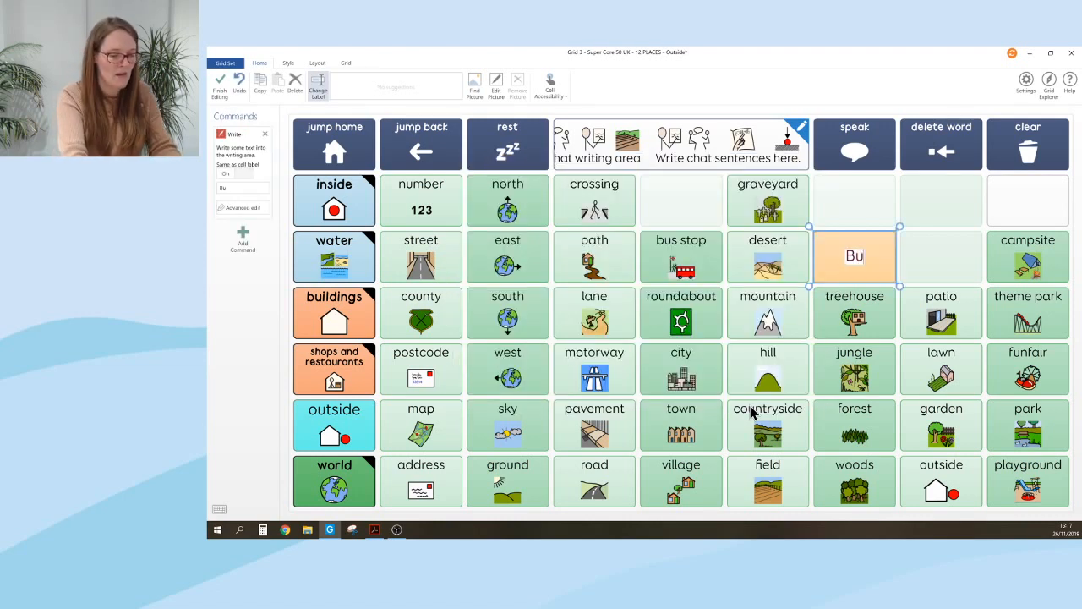
text(shy Park)
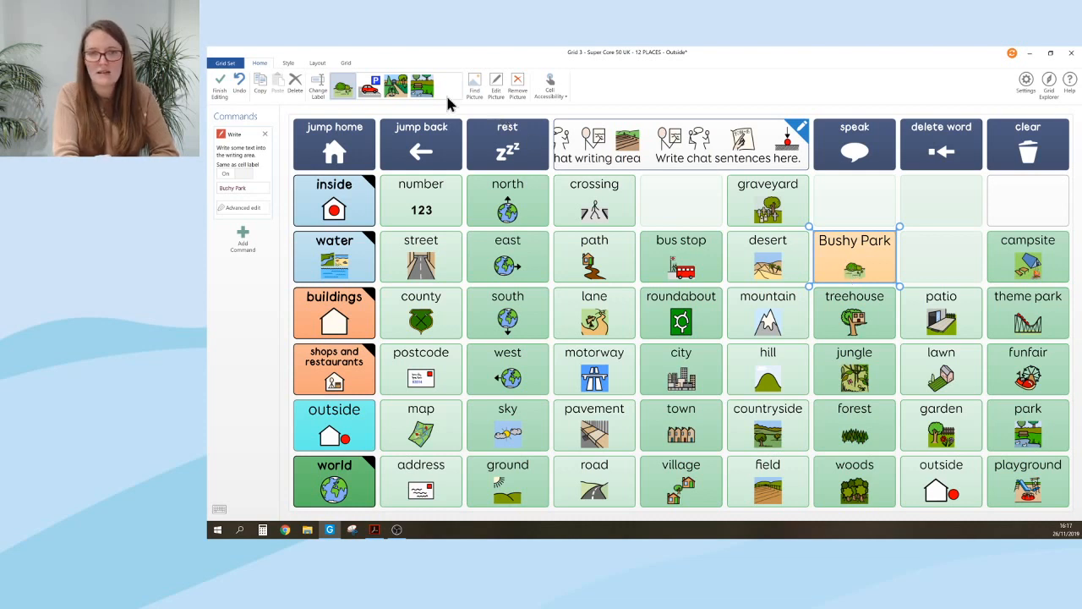
- Replace the "Bushy Park" cell's picture with a web-search photo of trees beside water, finish editing and save the grid set changes
click(475, 91)
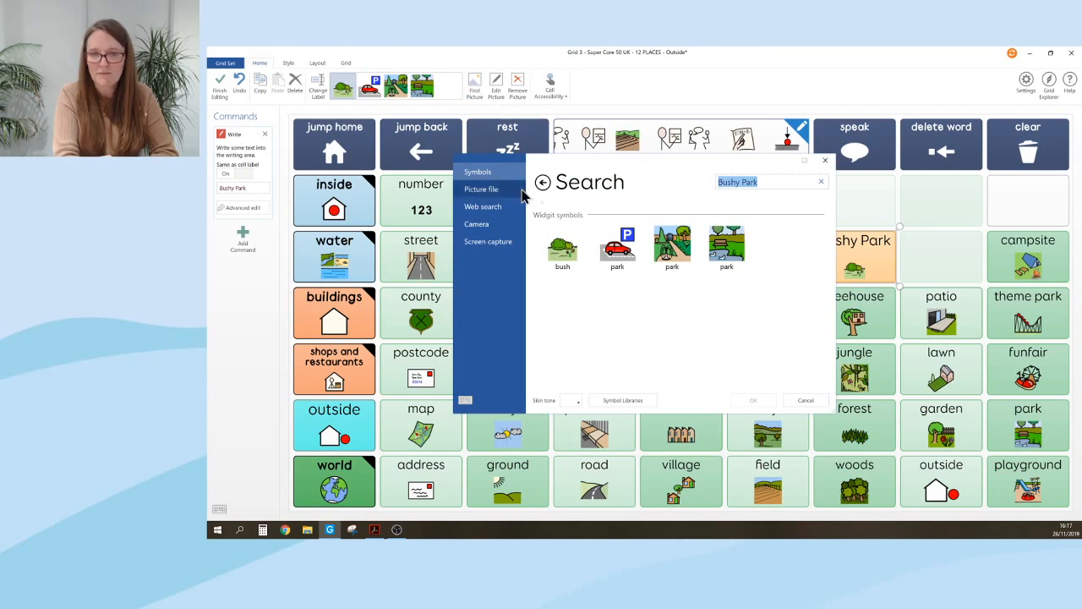
click(474, 212)
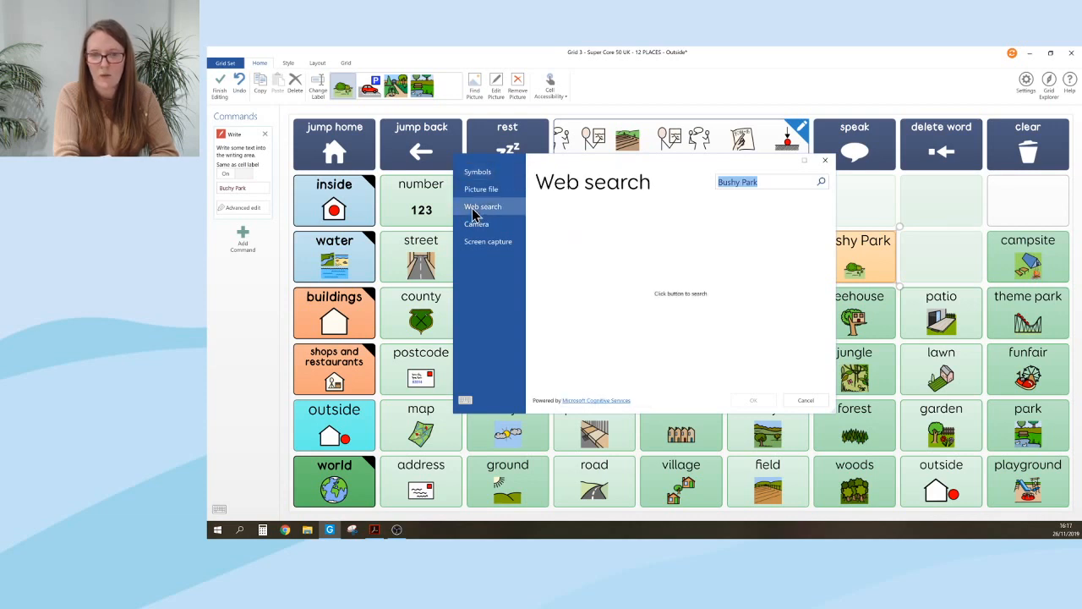
click(821, 181)
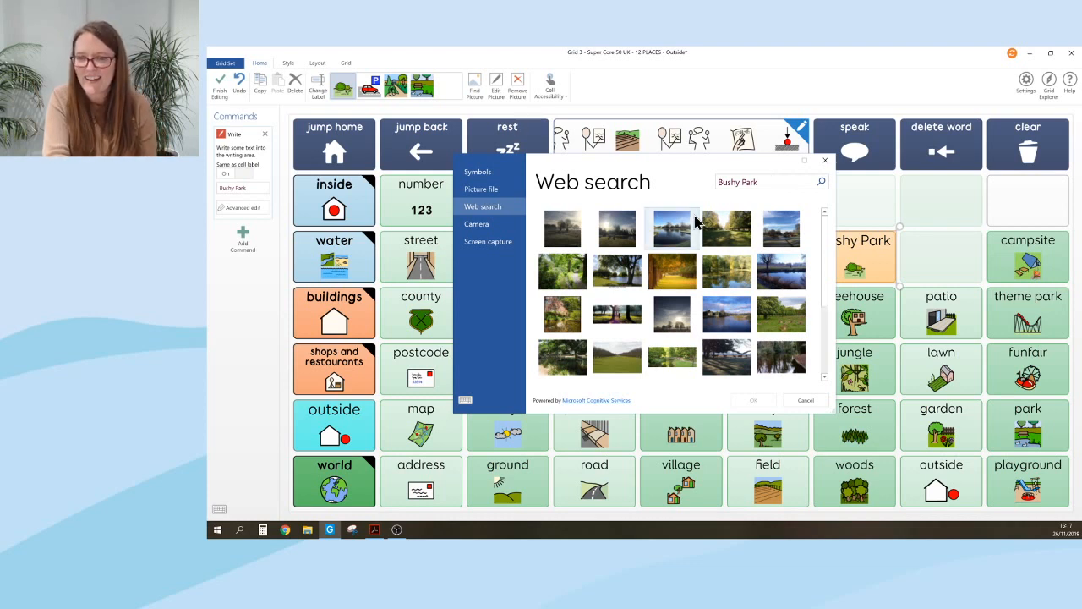
click(618, 279)
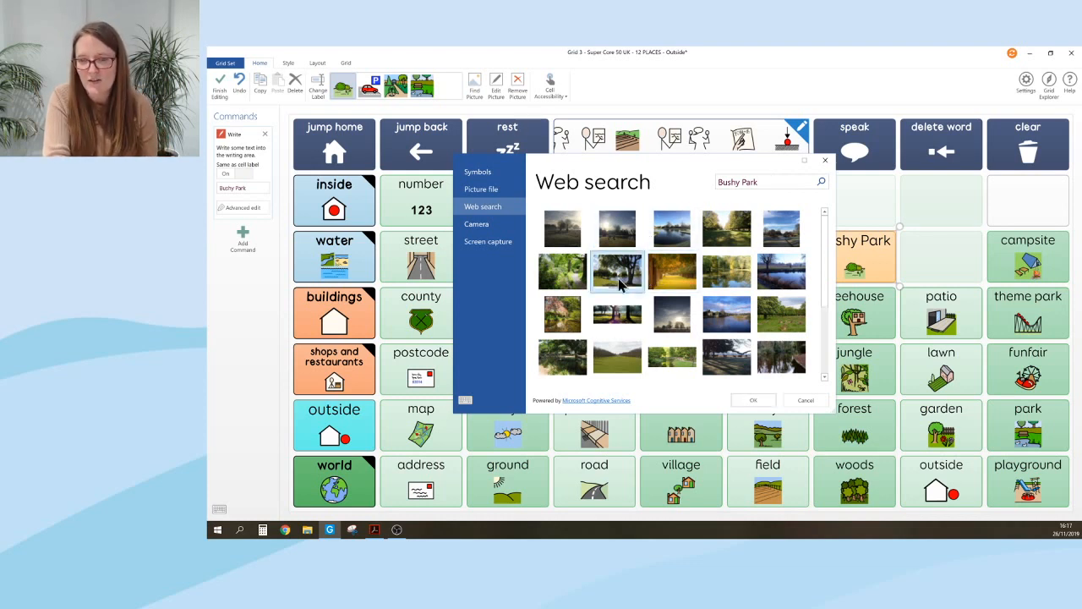
click(754, 401)
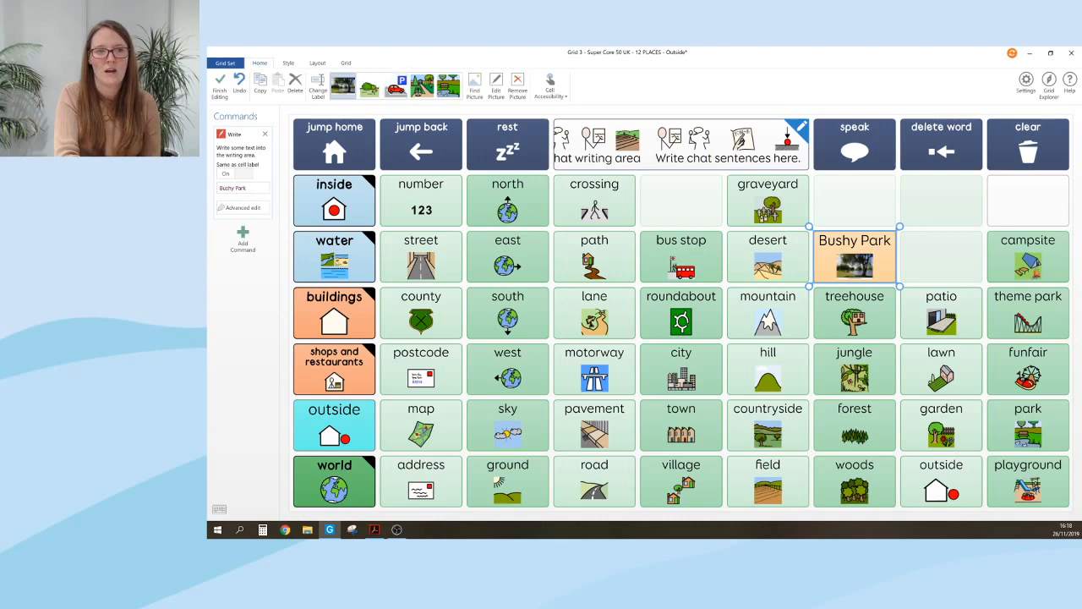
click(218, 99)
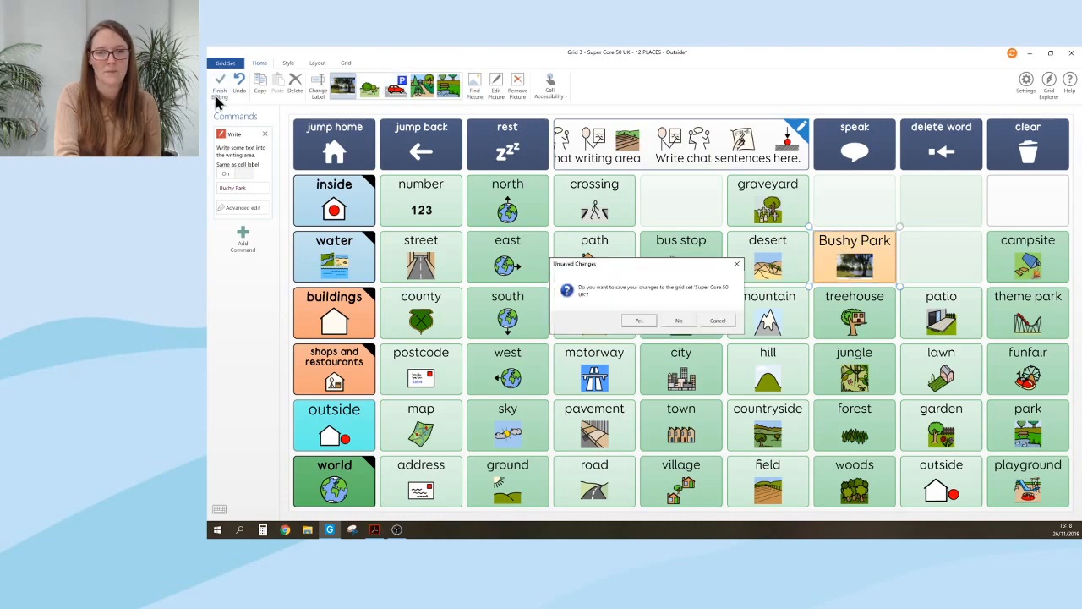
click(640, 327)
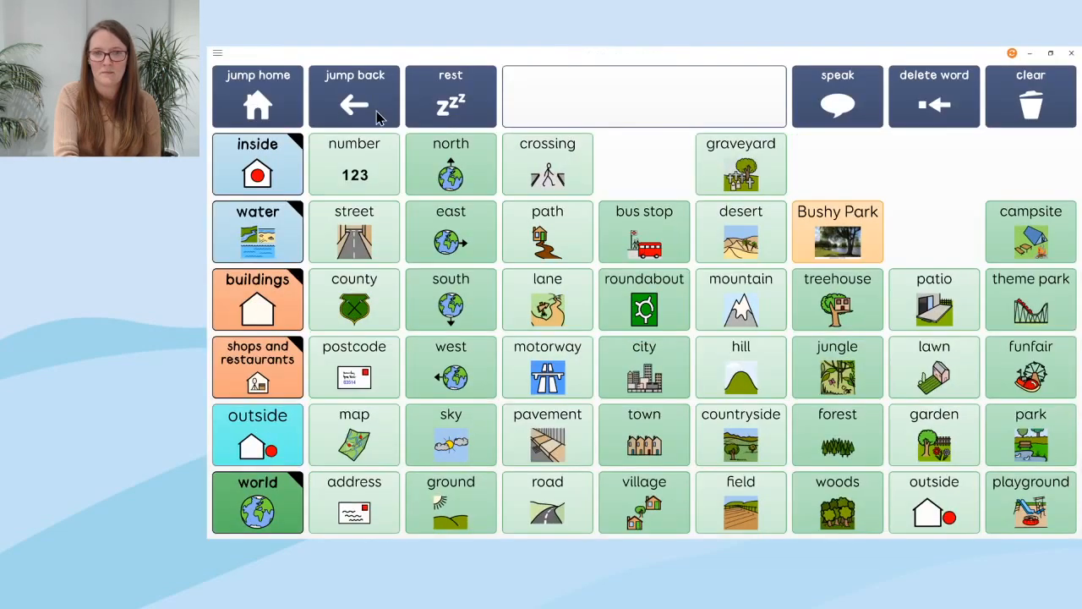
- Return to the home grid and open the food grid in the topics vocabulary
click(262, 93)
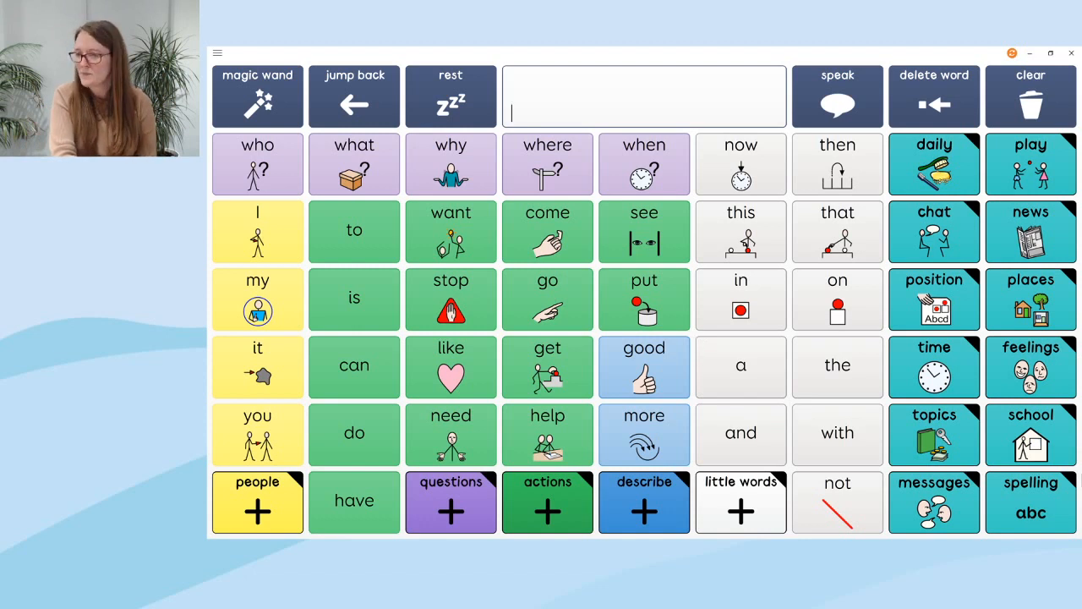
click(961, 437)
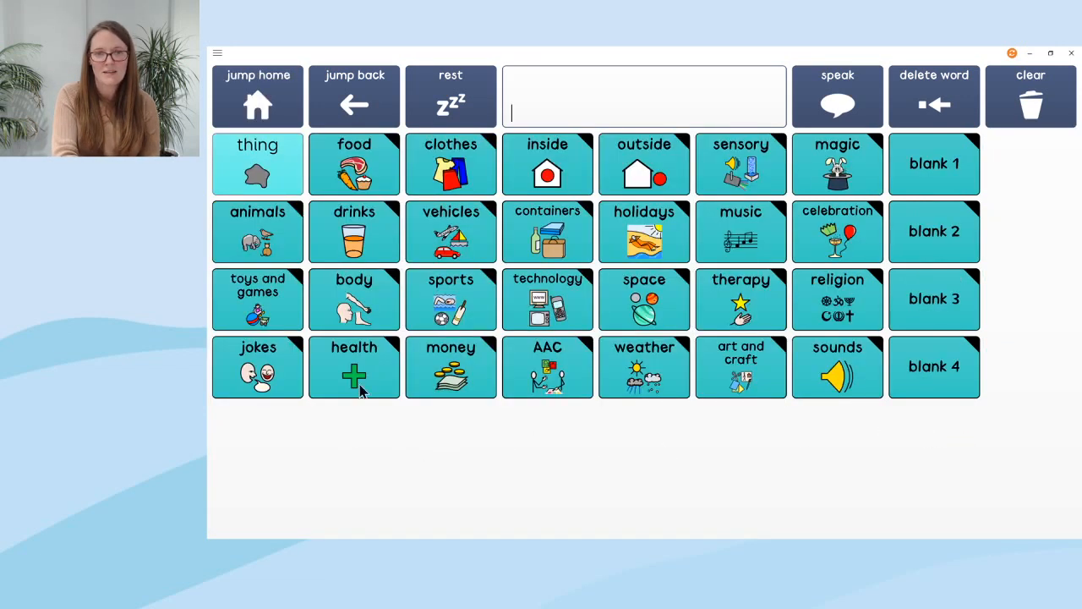
click(377, 167)
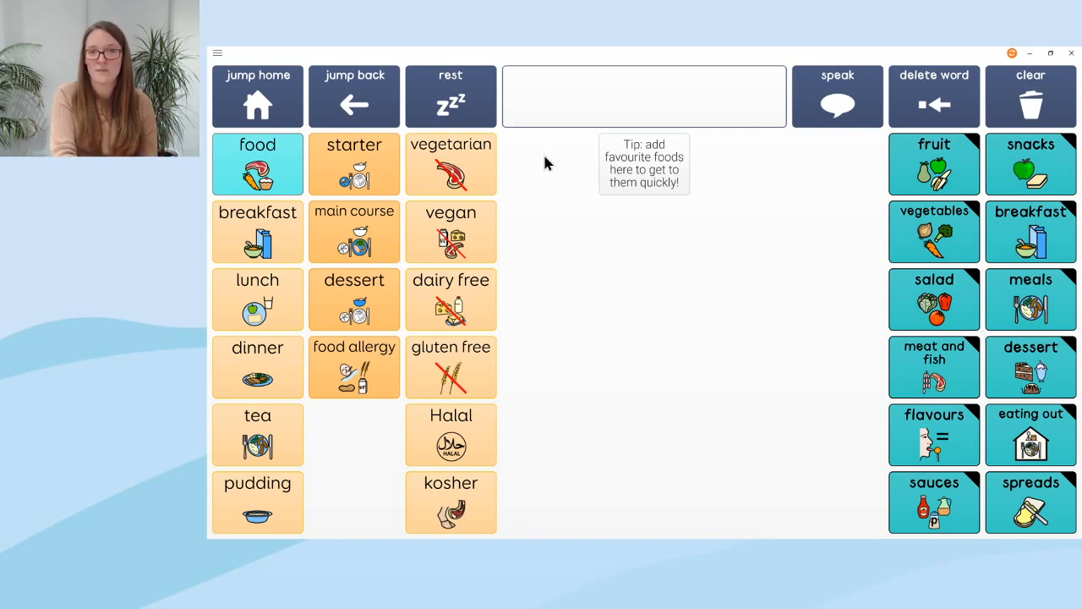
- Use Find word to look up where "pizza" is located in the grid set, and close the search
click(543, 52)
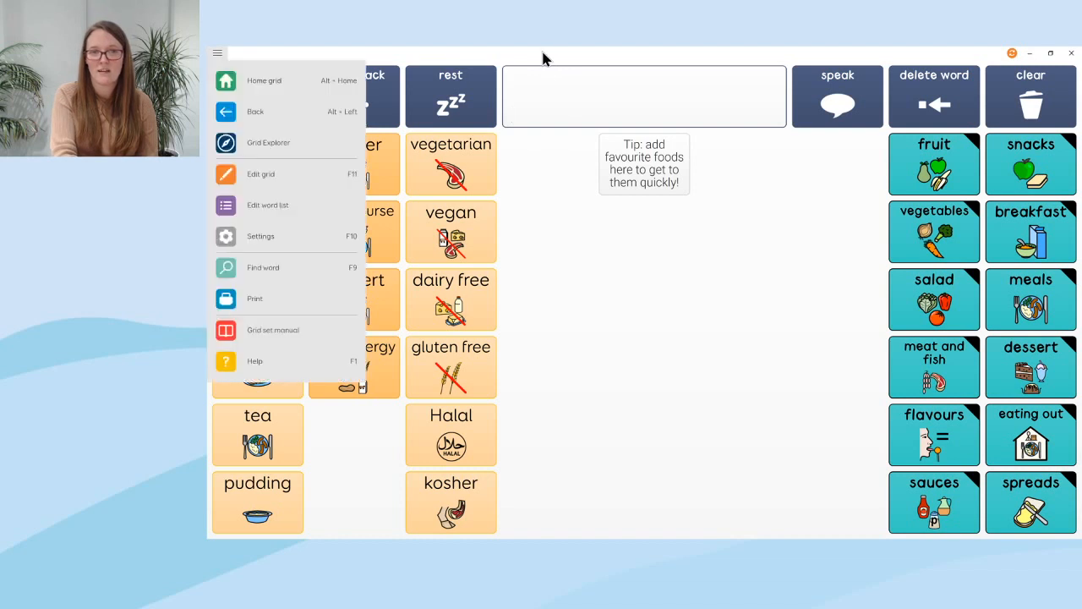
click(306, 269)
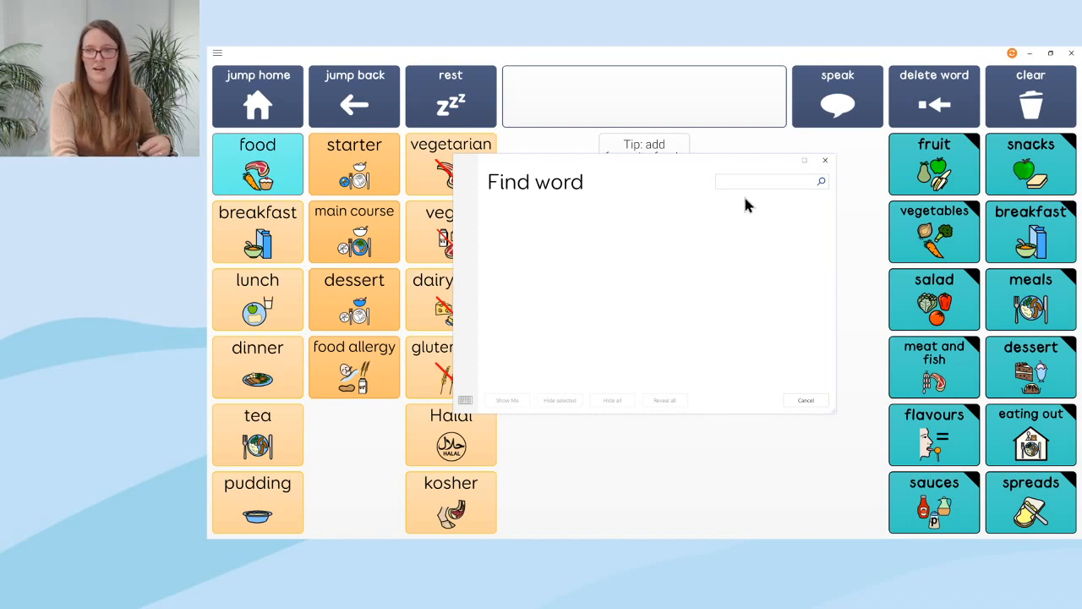
click(745, 183)
text(pizza)
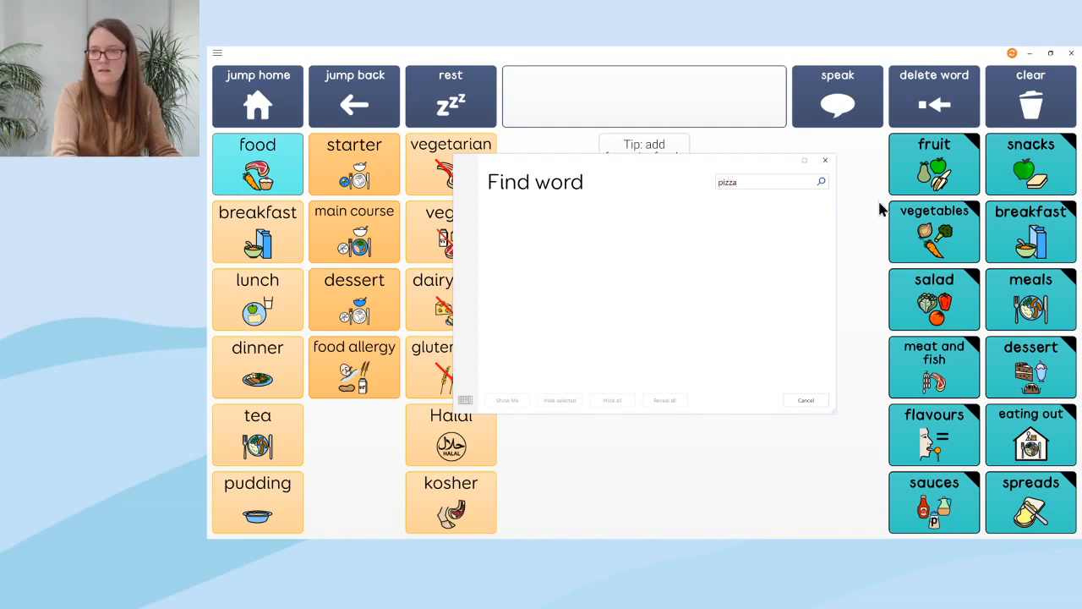
click(820, 184)
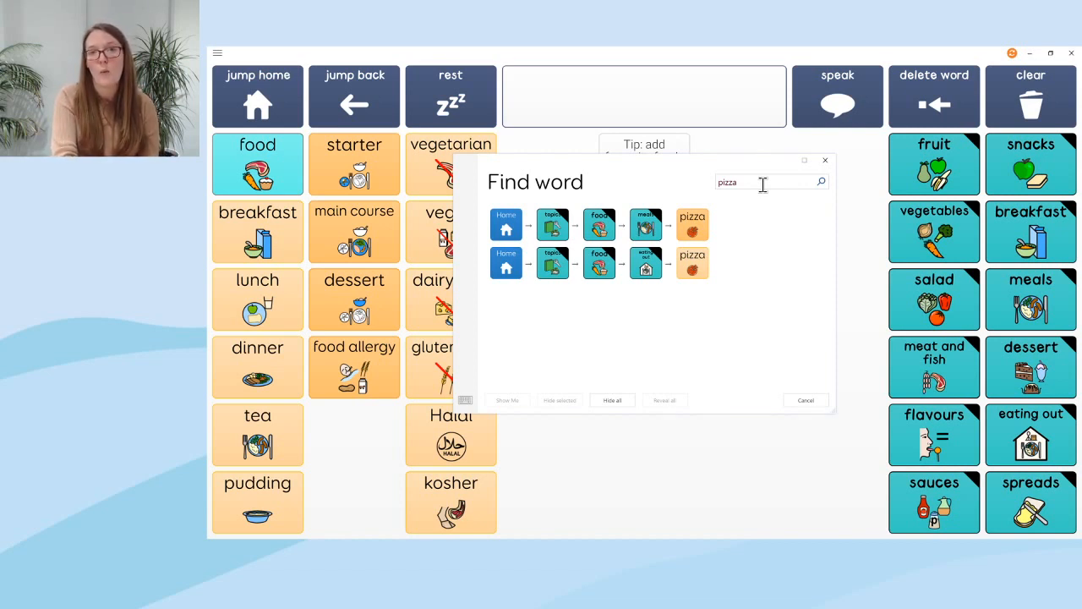
click(798, 400)
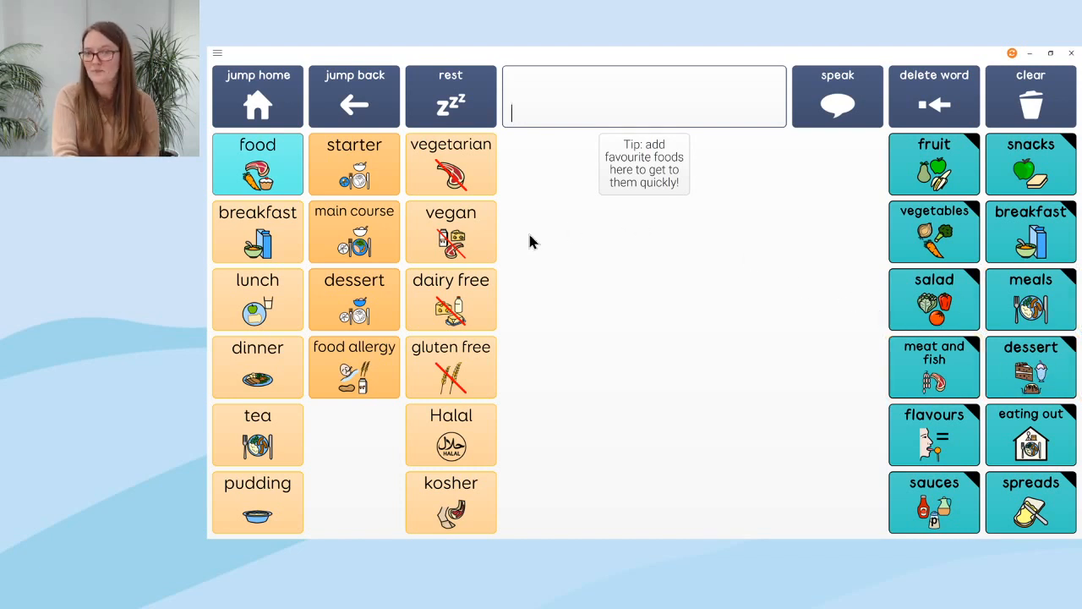
- Go back to the topics, look through the toys and games grid and return to the home grid
click(355, 105)
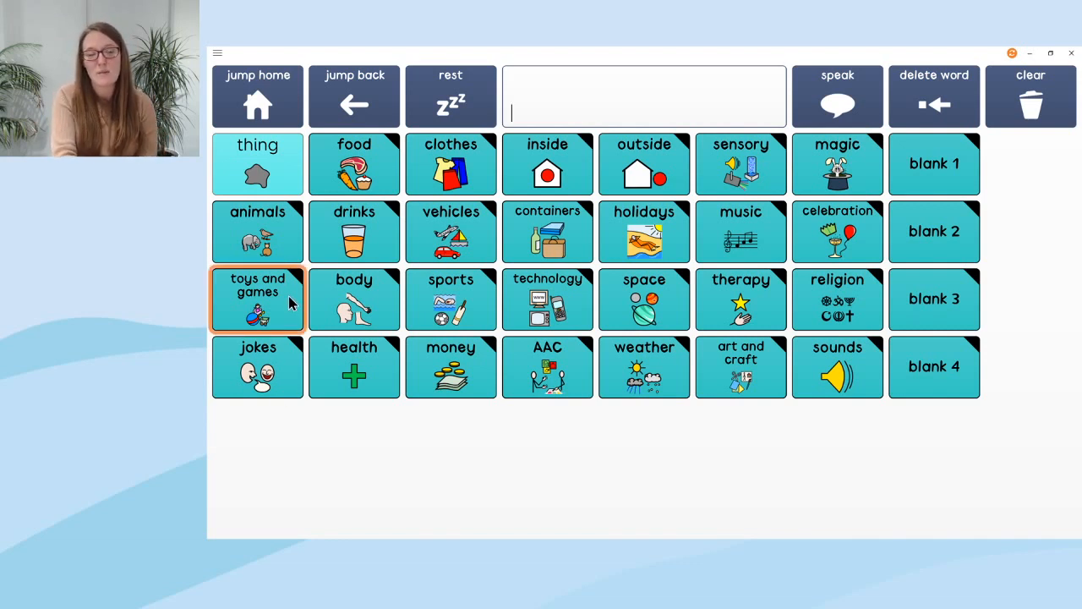
click(290, 303)
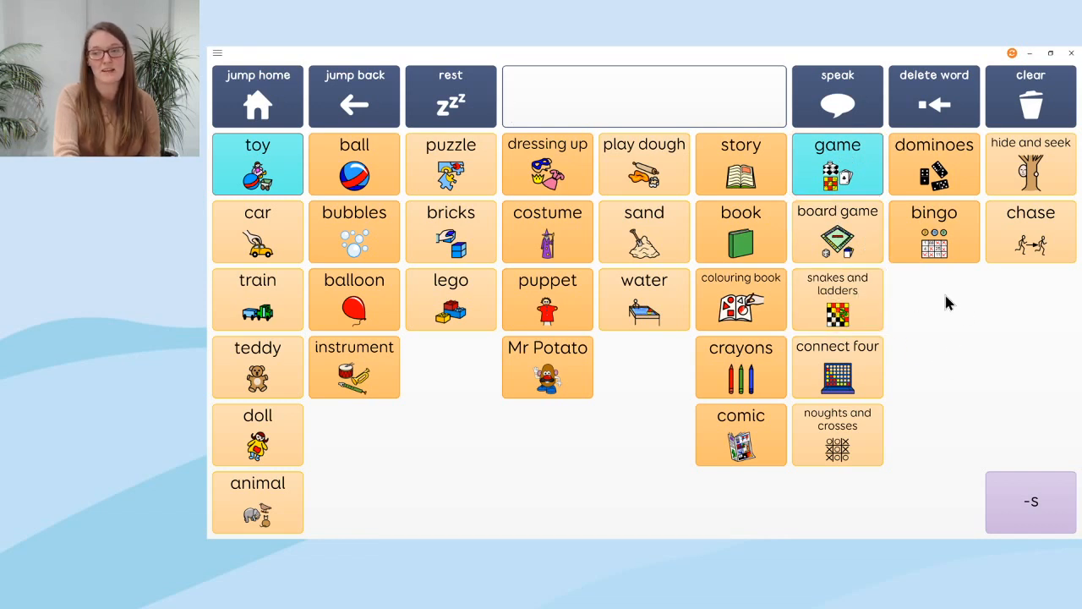
click(268, 111)
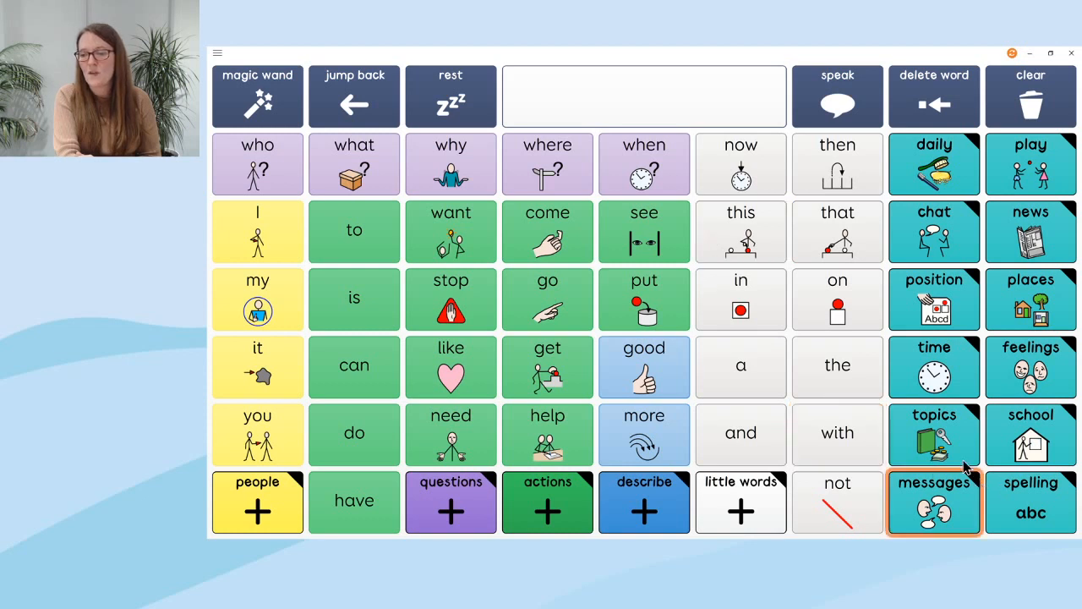
- Look through the religion and celebration grids in the topics vocabulary and return to the home grid
click(941, 442)
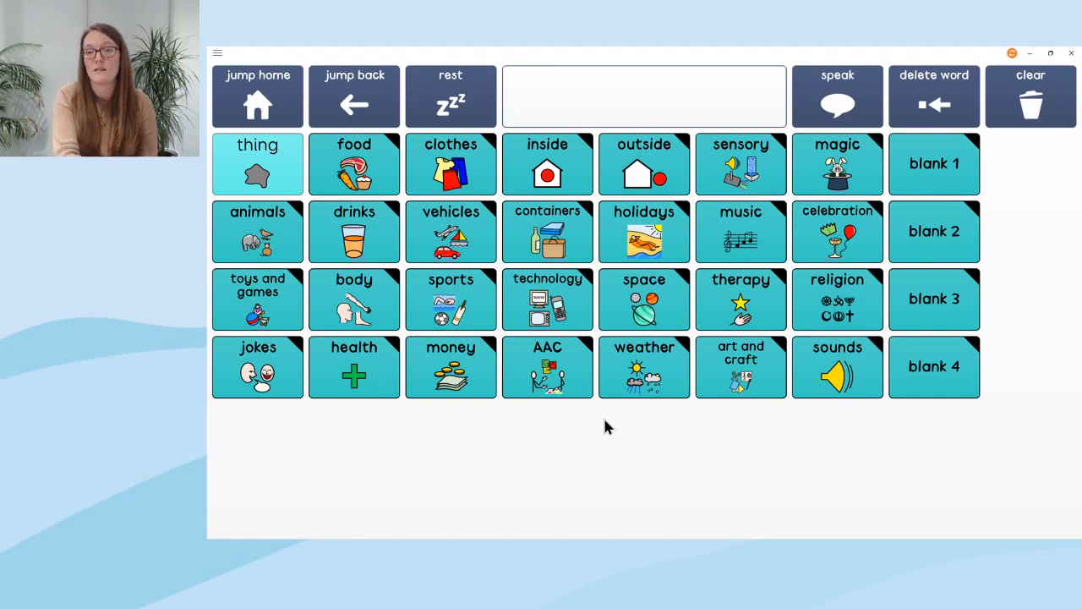
click(864, 311)
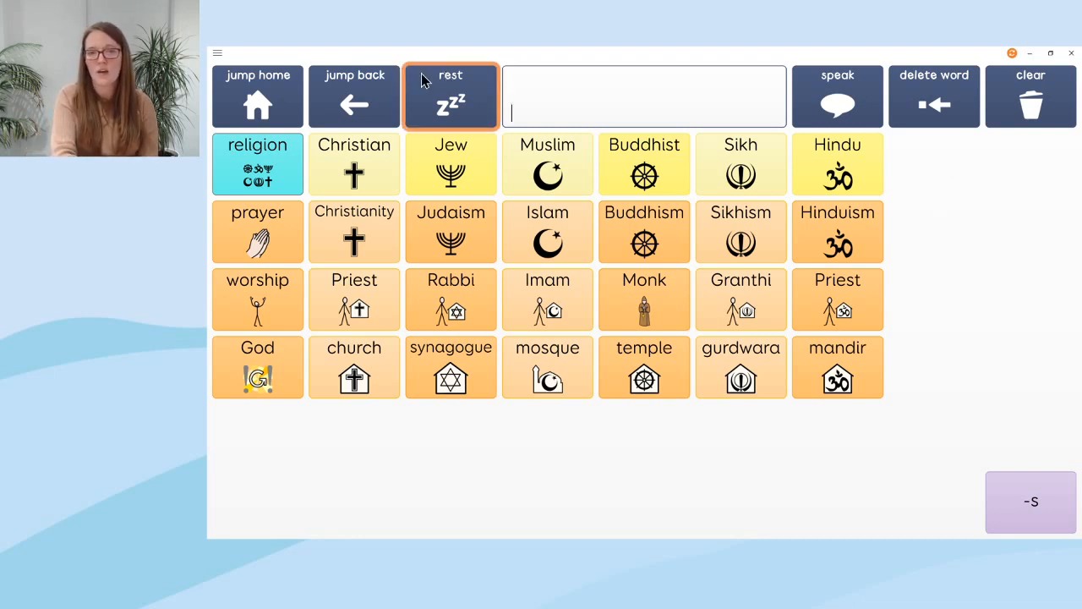
click(375, 104)
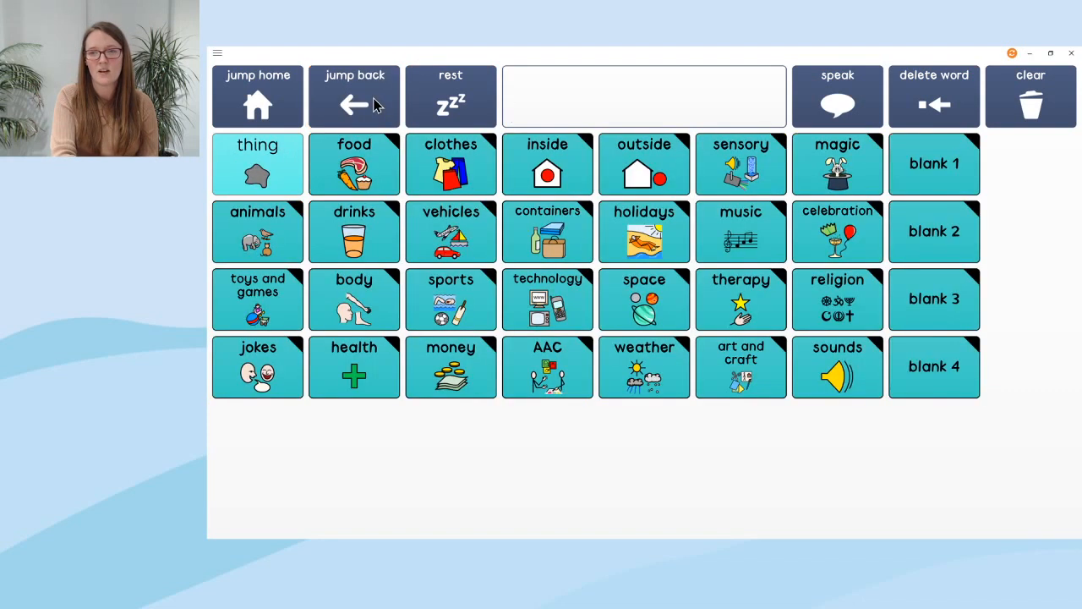
click(863, 243)
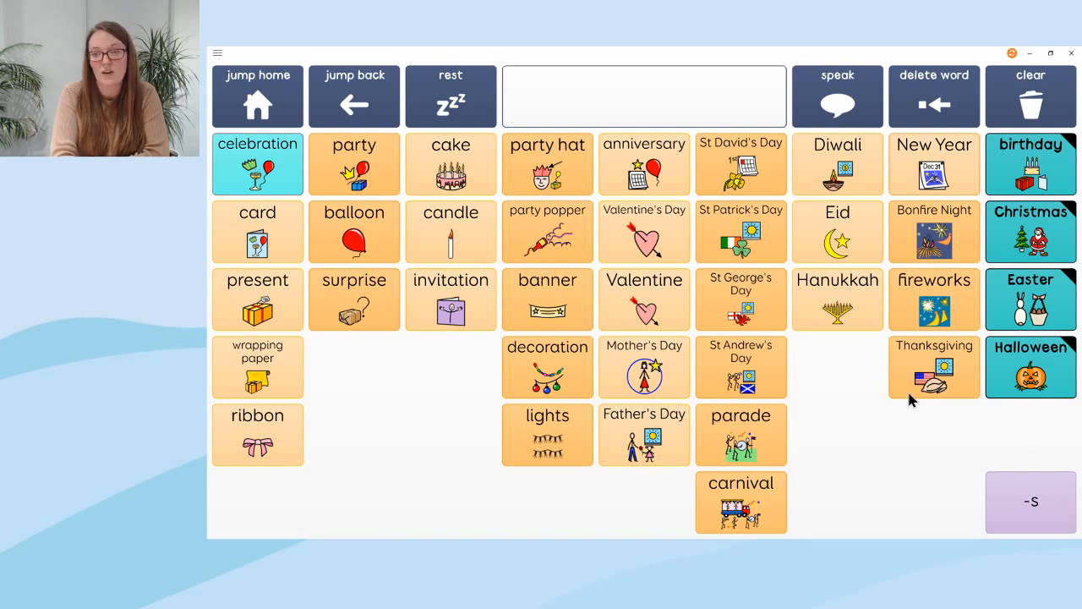
click(252, 96)
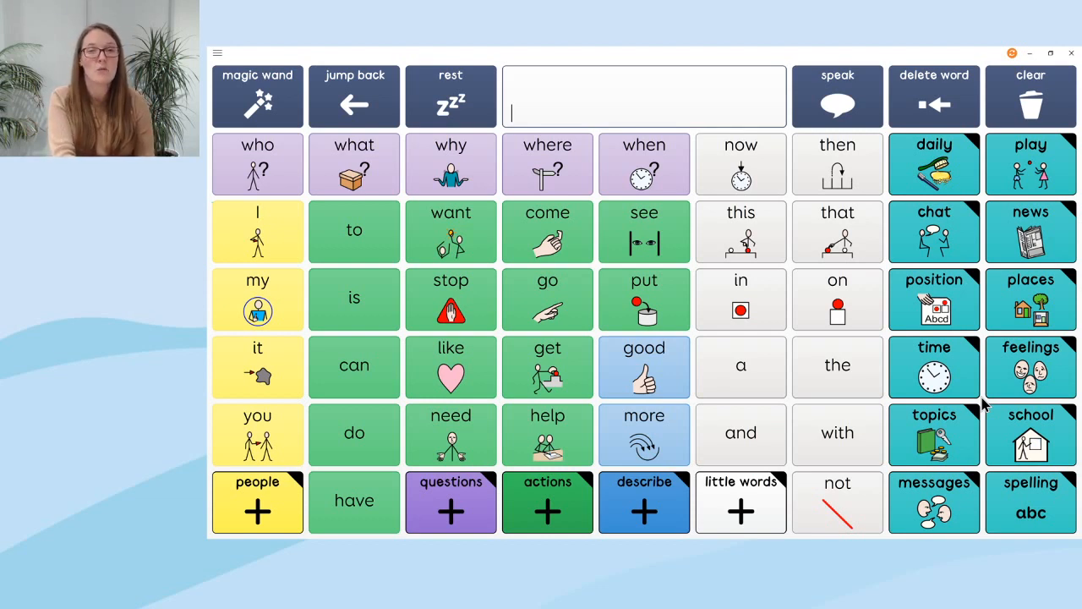
- Open the body grid in topics for editing and inspect the hidden "puberty" and "privates" cells
click(962, 446)
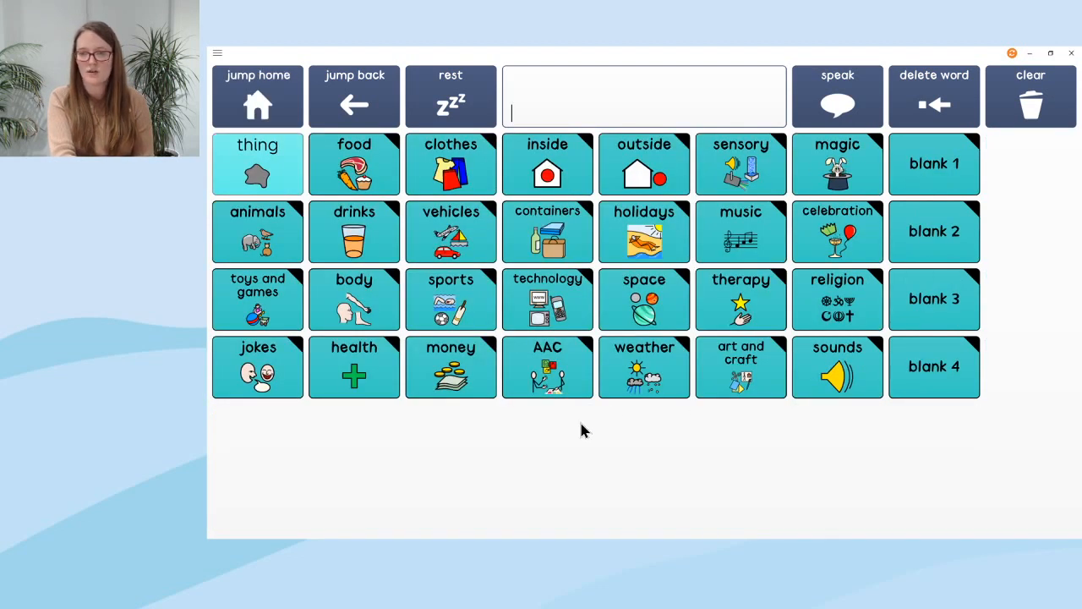
click(348, 291)
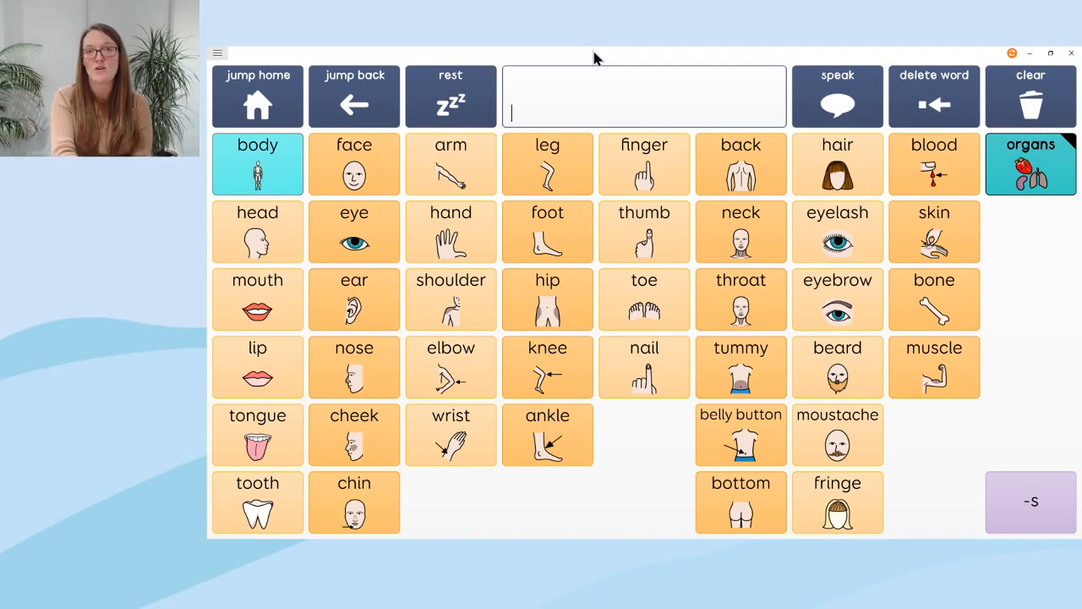
click(329, 54)
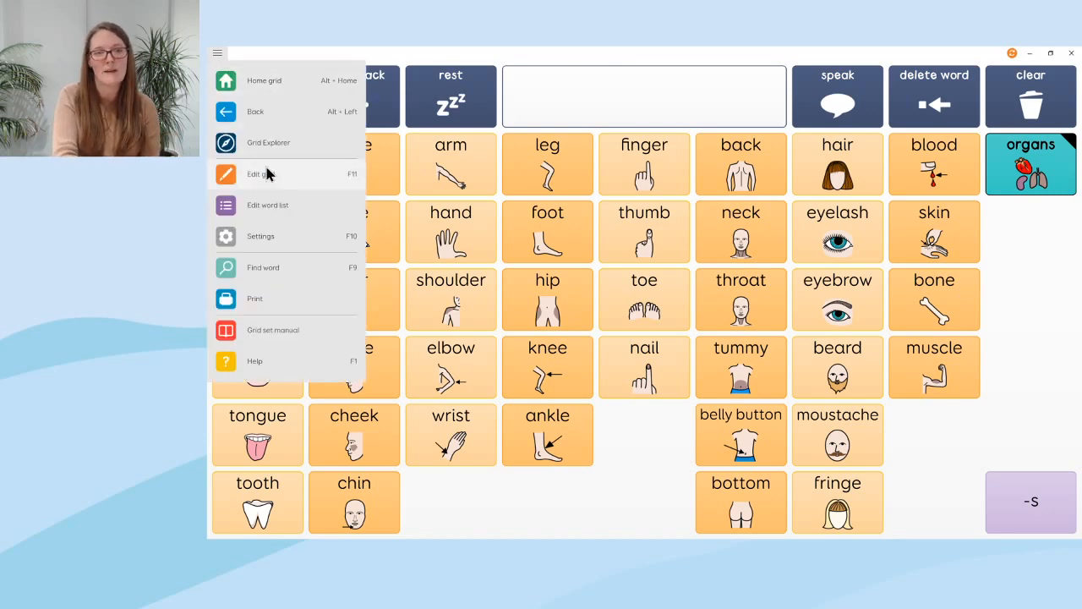
click(291, 180)
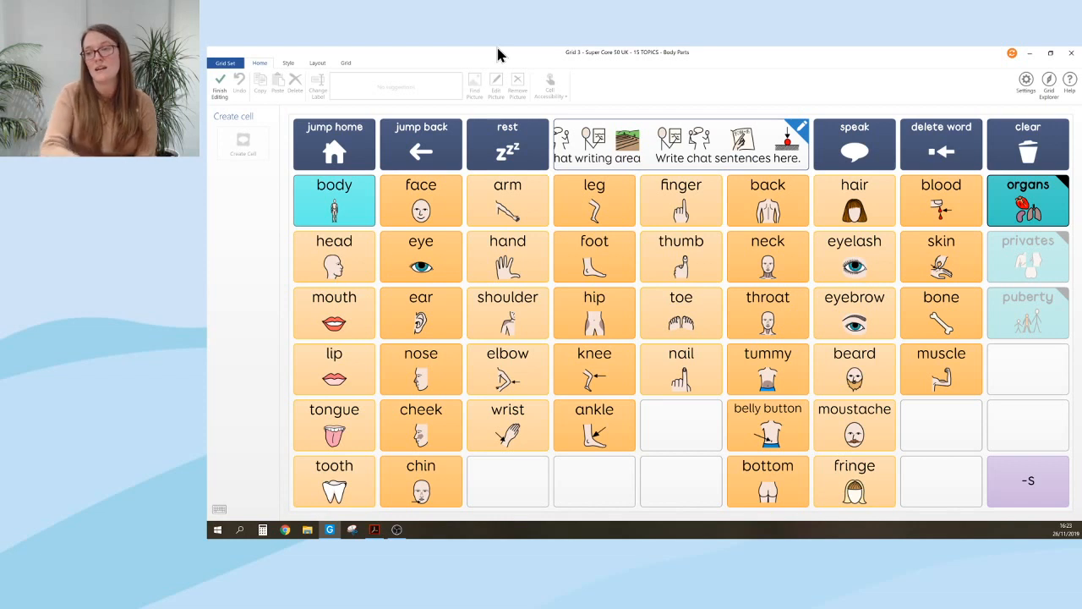
click(1055, 317)
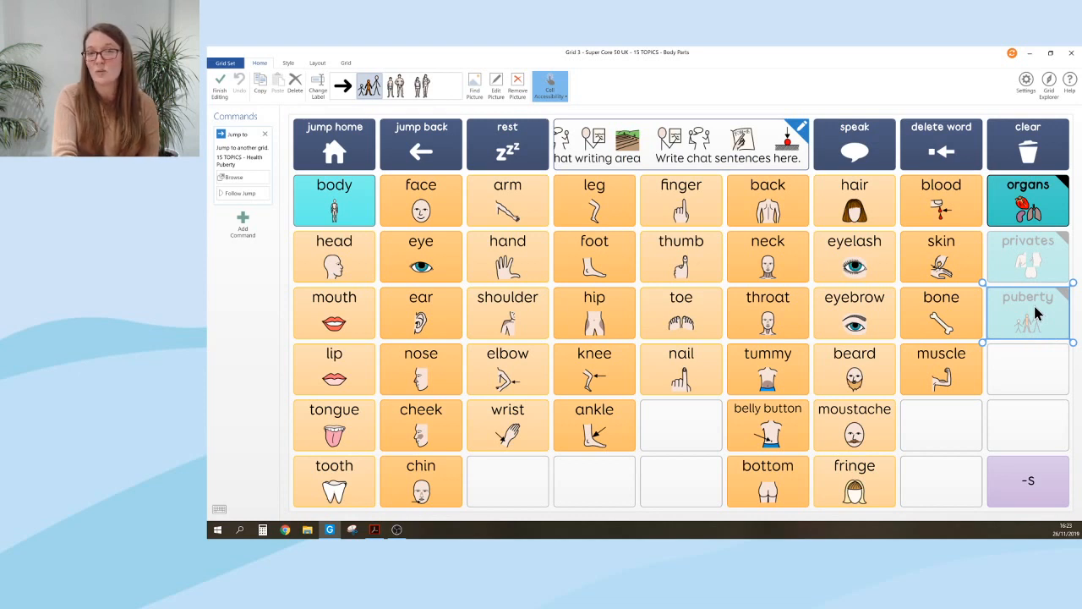
click(1057, 262)
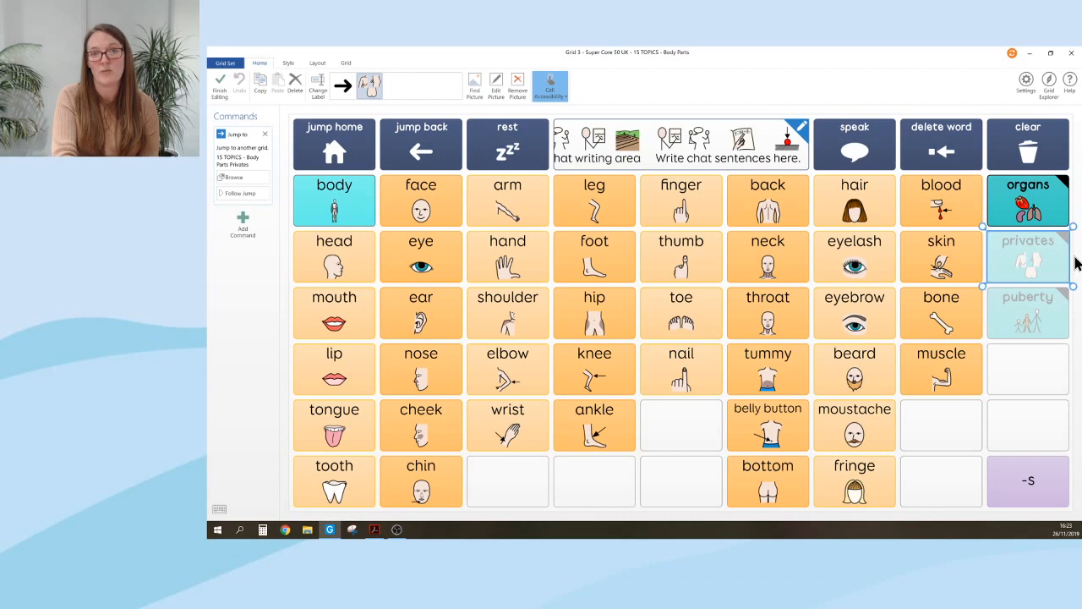
- Turn off "Show adult symbols" in the Writing symbol settings, apply the change and finish editing the body grid
click(1026, 81)
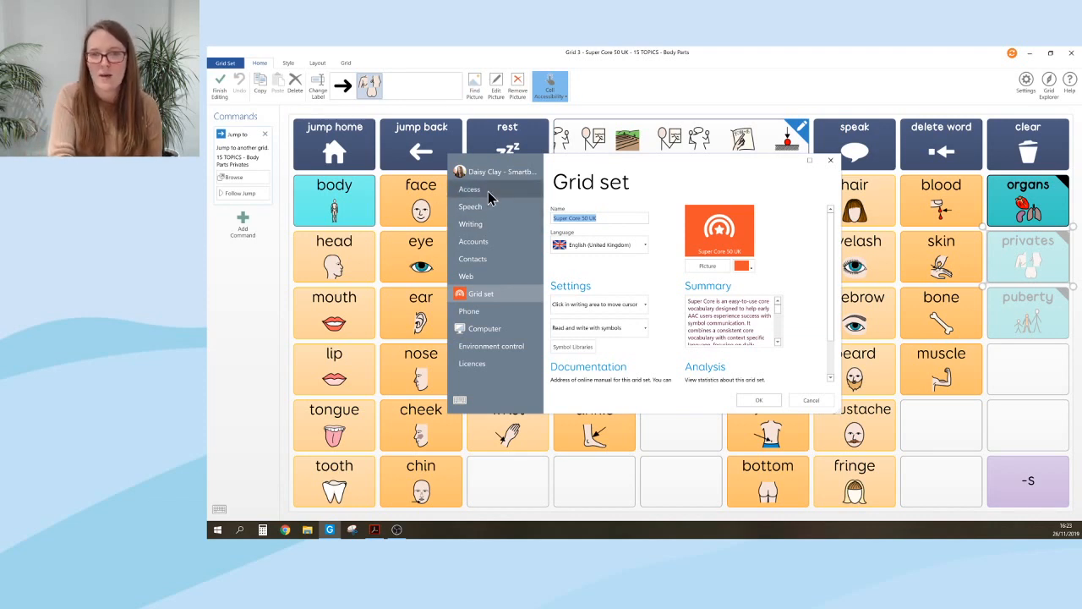
click(496, 233)
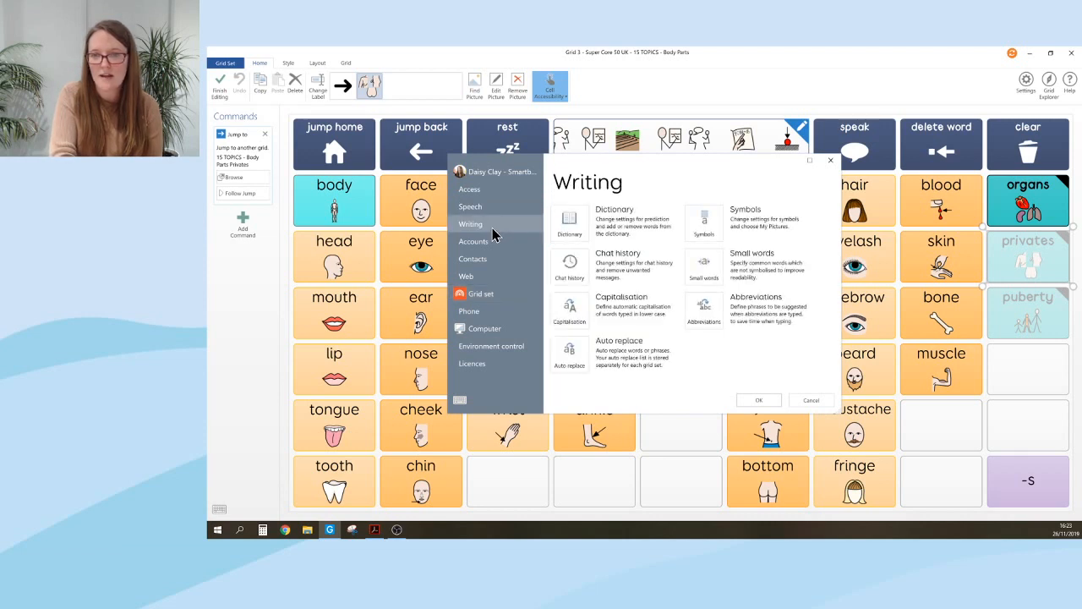
click(707, 222)
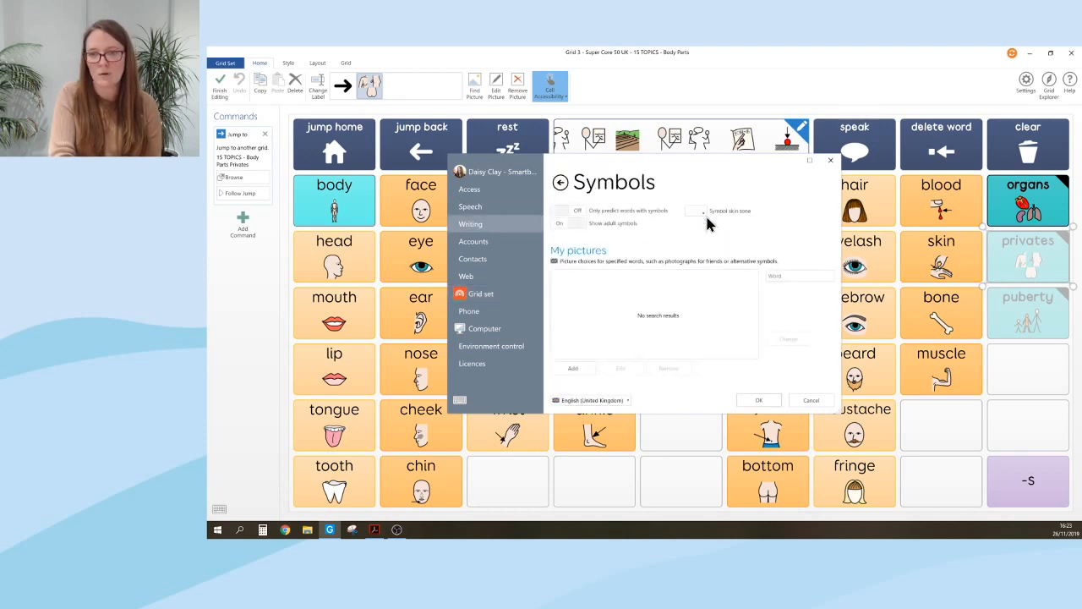
click(559, 224)
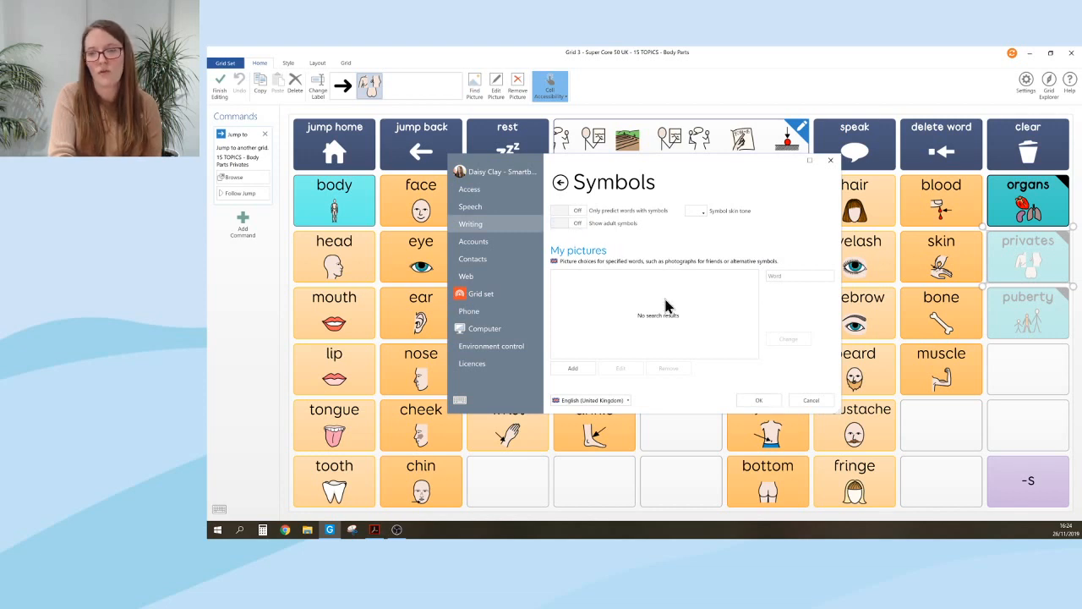
click(766, 401)
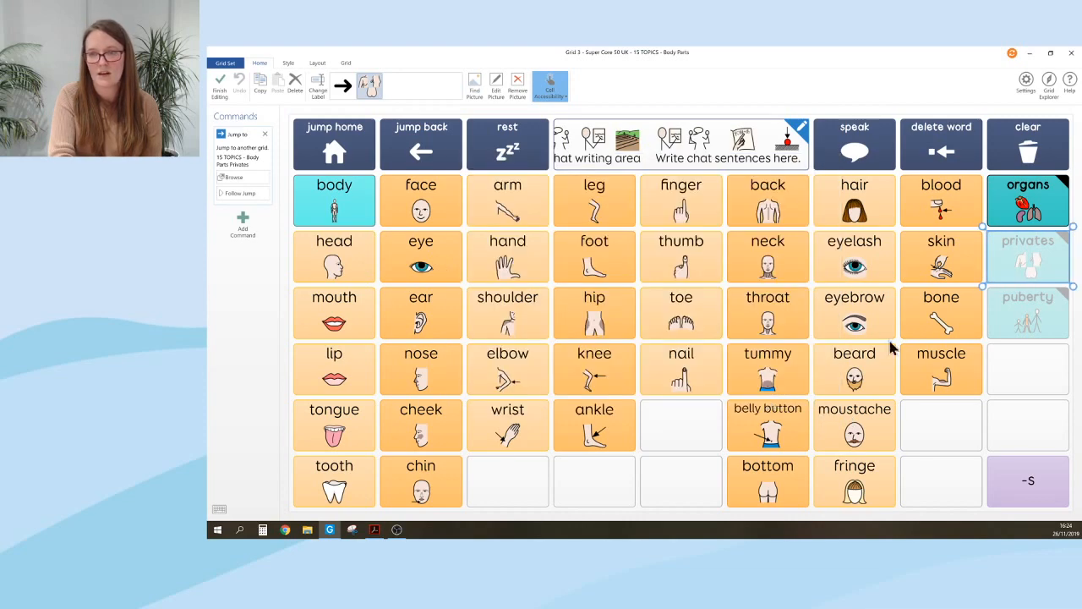
click(216, 88)
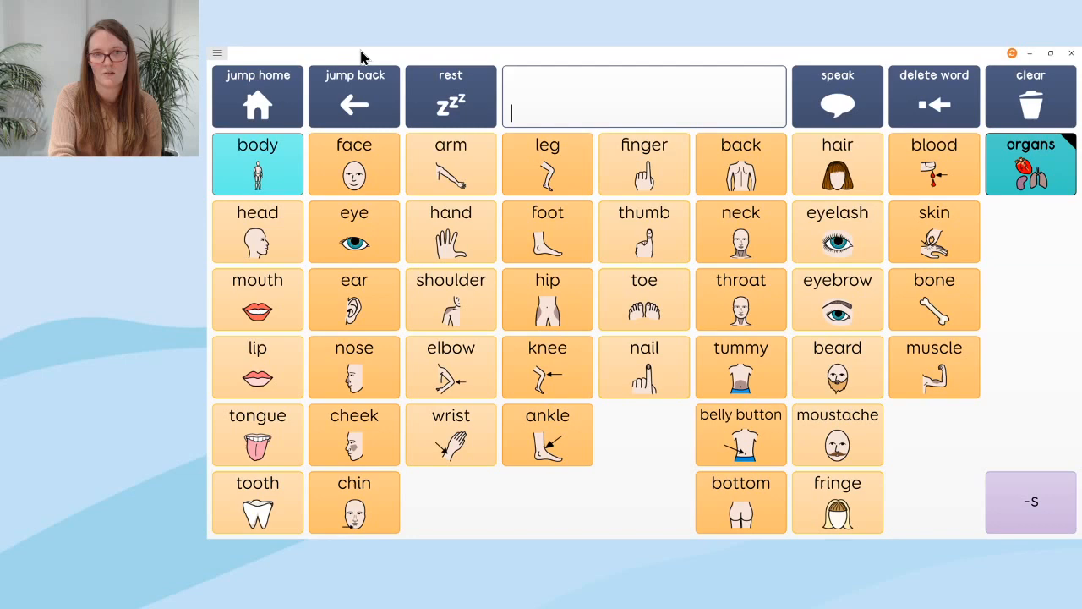
- Open the body grid for editing, follow the hidden "privates" cell's jump to inspect its vocabulary, and follow the jump back
click(360, 56)
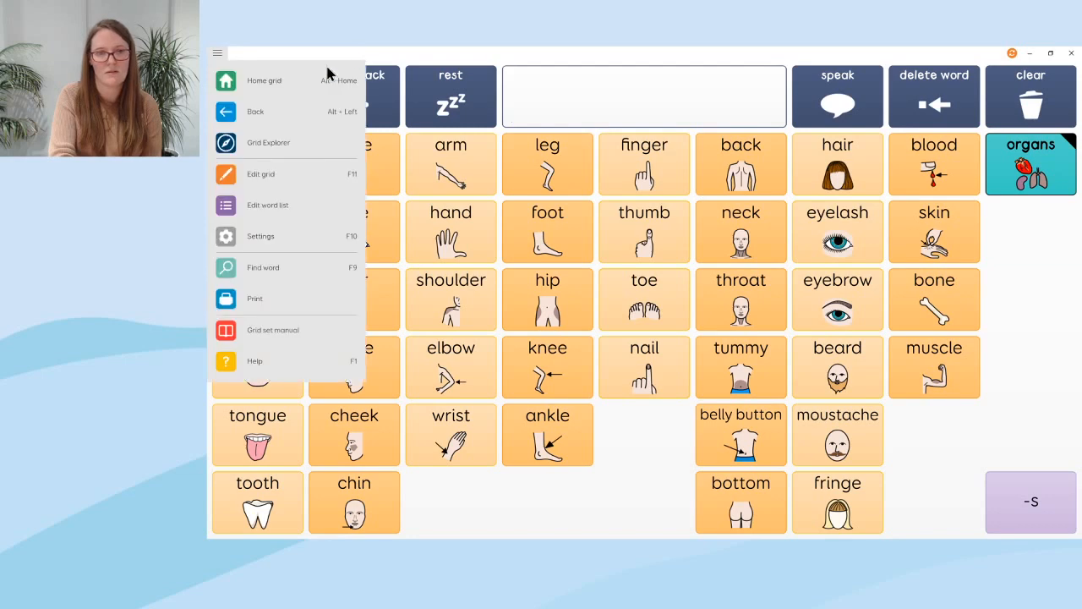
click(289, 183)
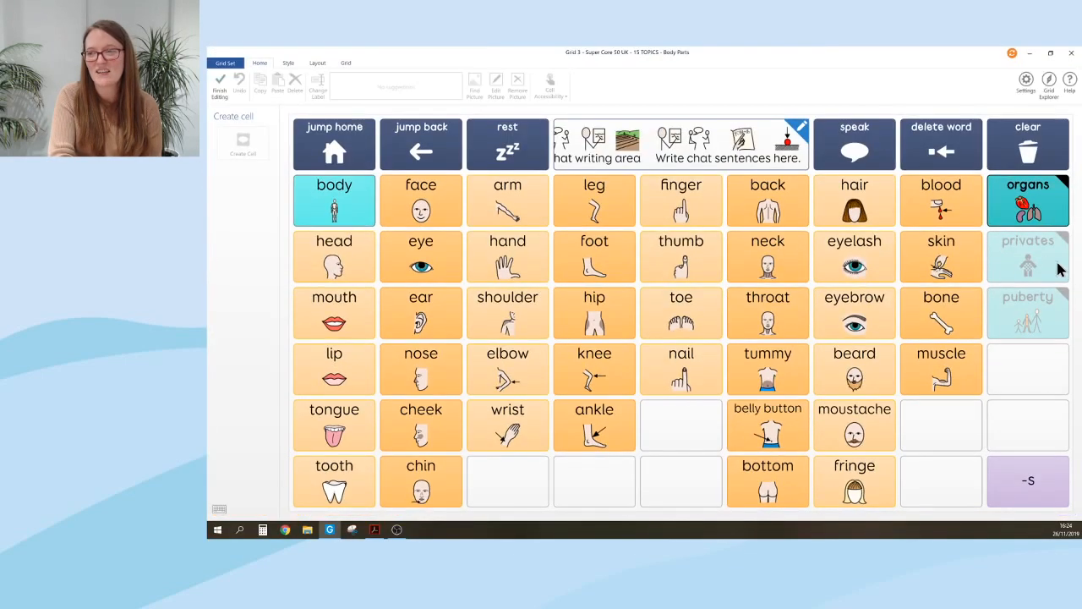
click(1031, 267)
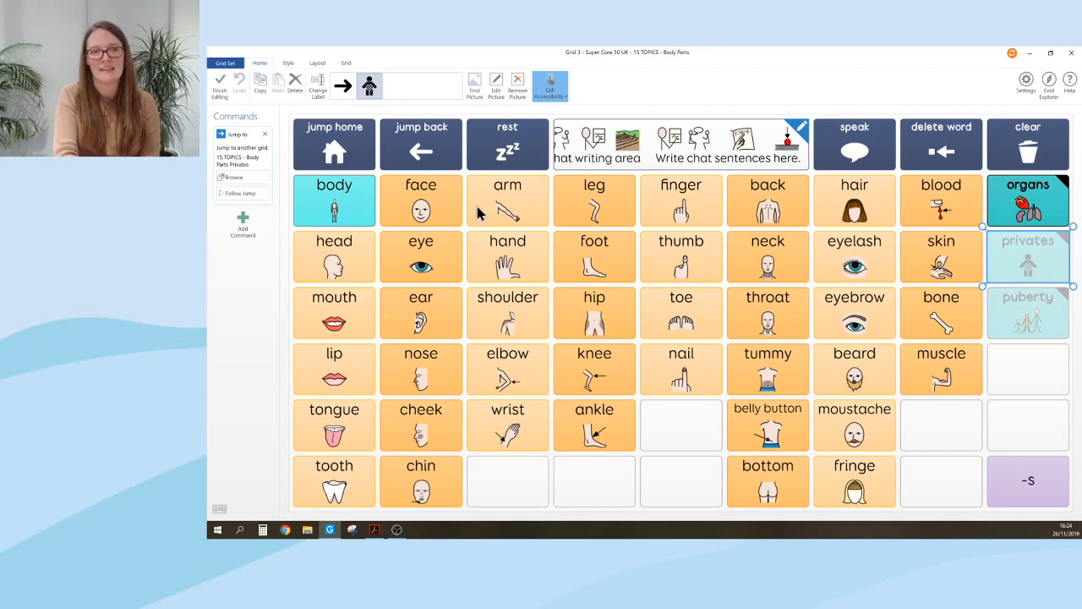
click(241, 195)
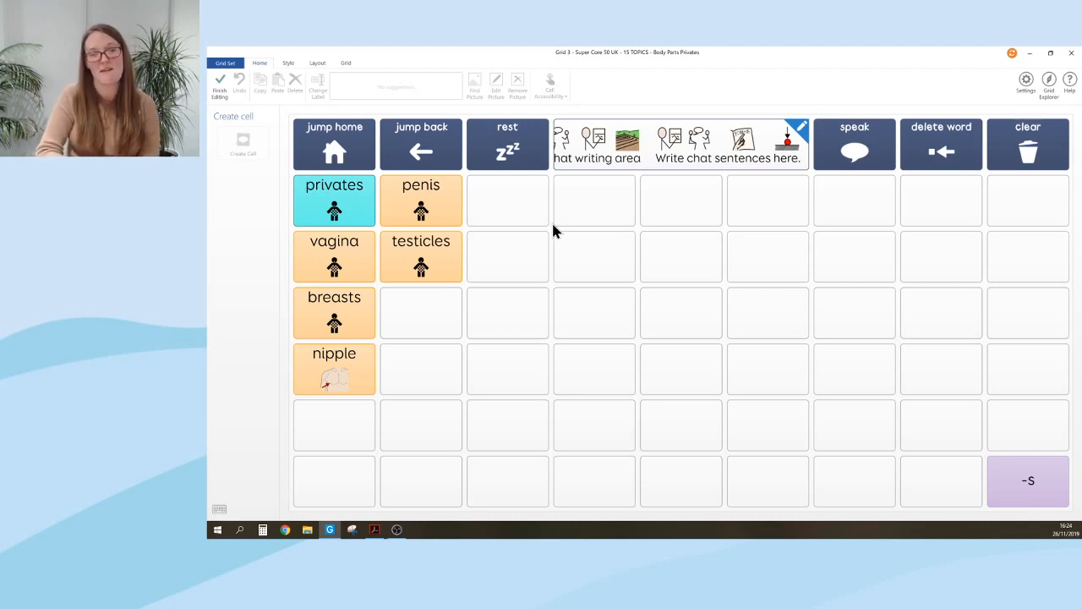
click(414, 139)
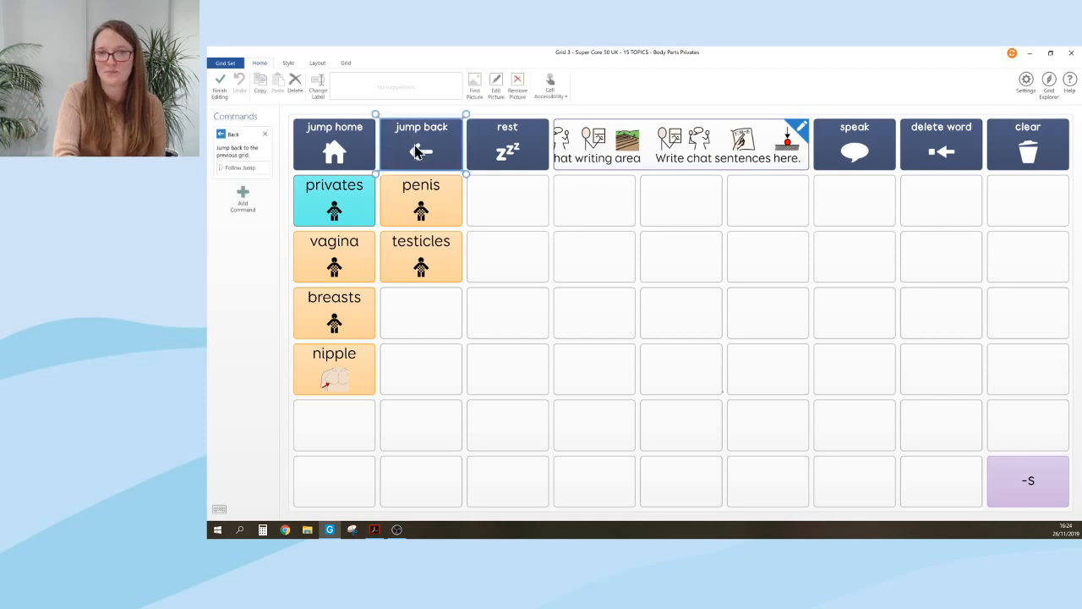
click(252, 169)
- Make the "privates" cell in the body grid fully accessible, finish editing and save the changes to the grid set
click(1014, 265)
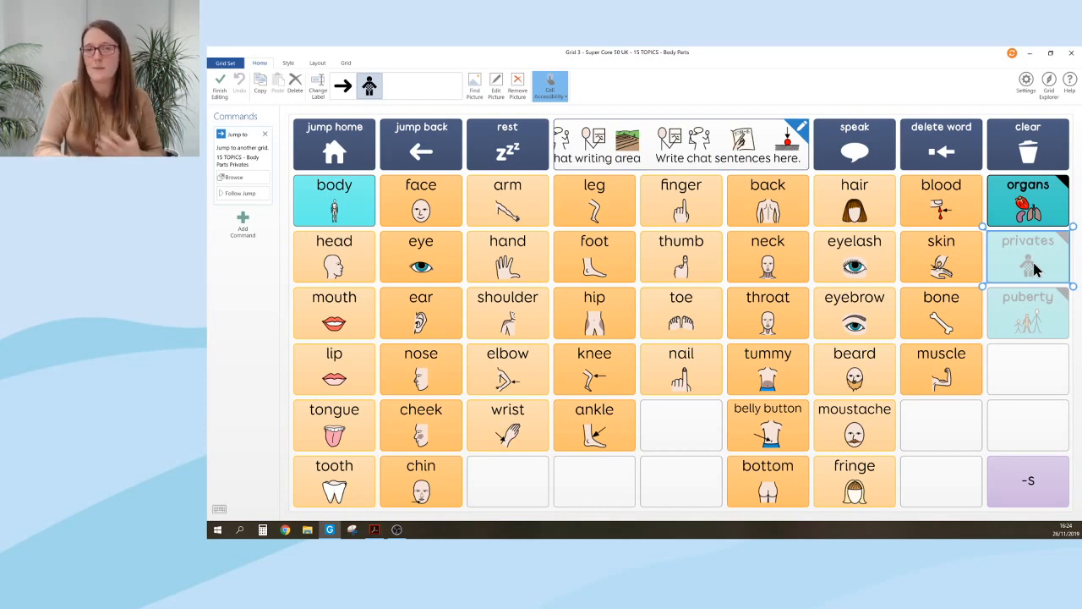
click(550, 85)
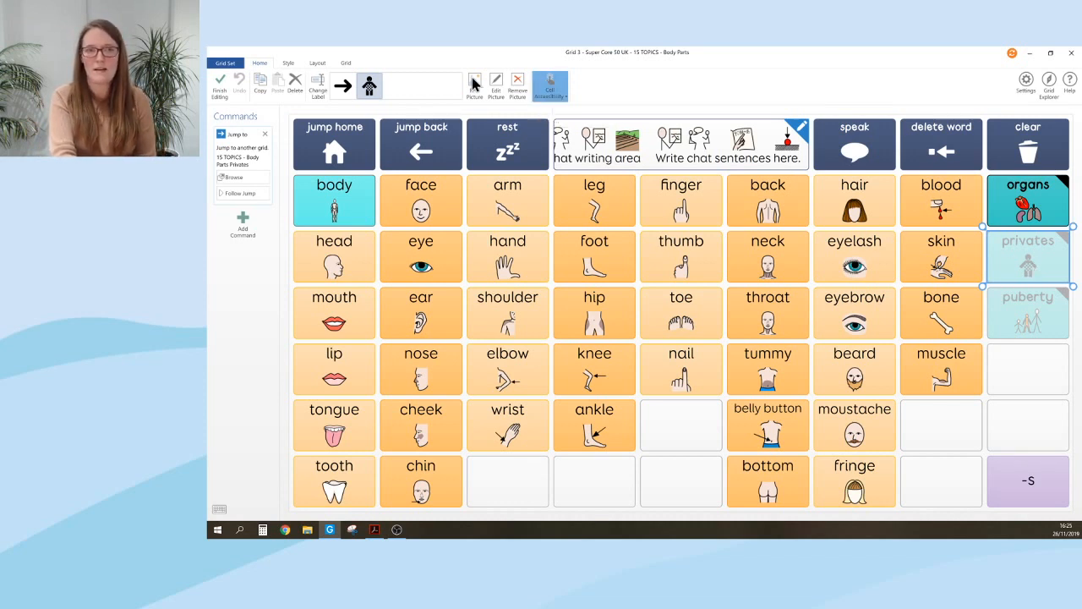
click(557, 98)
click(534, 111)
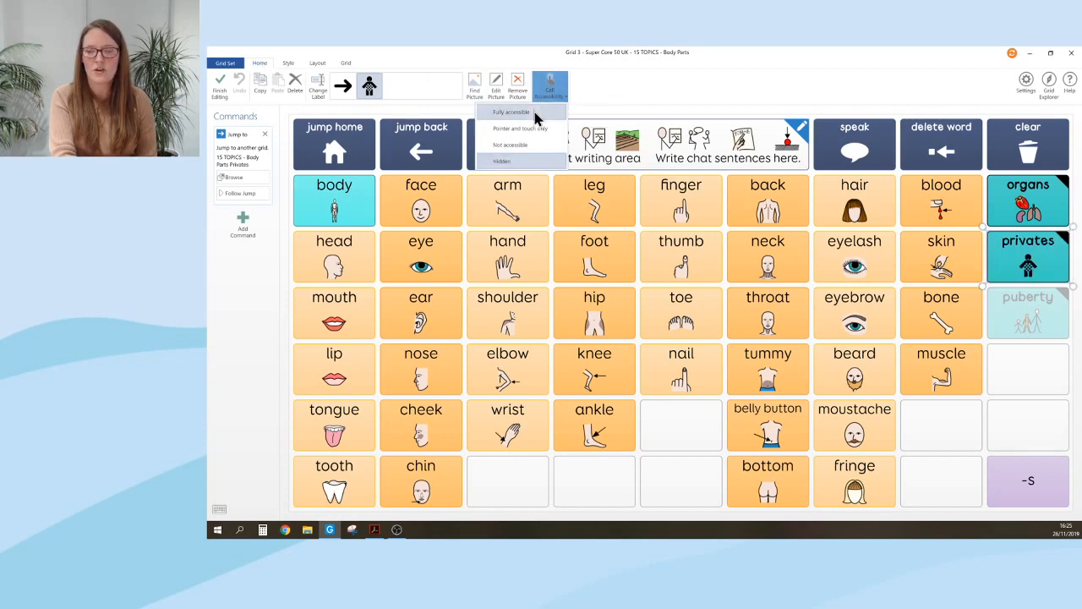
click(525, 162)
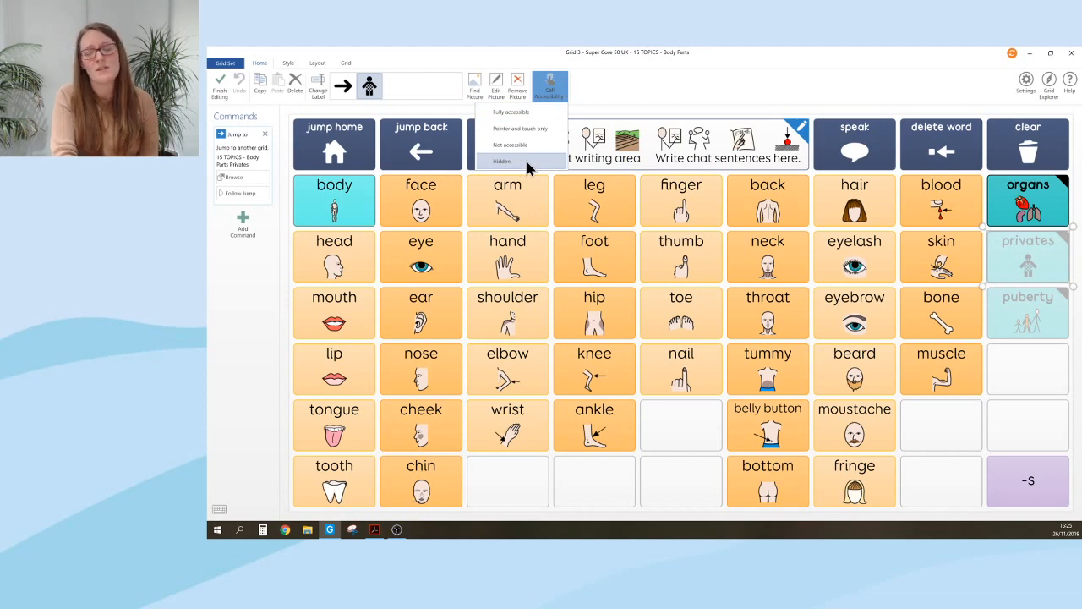
click(525, 113)
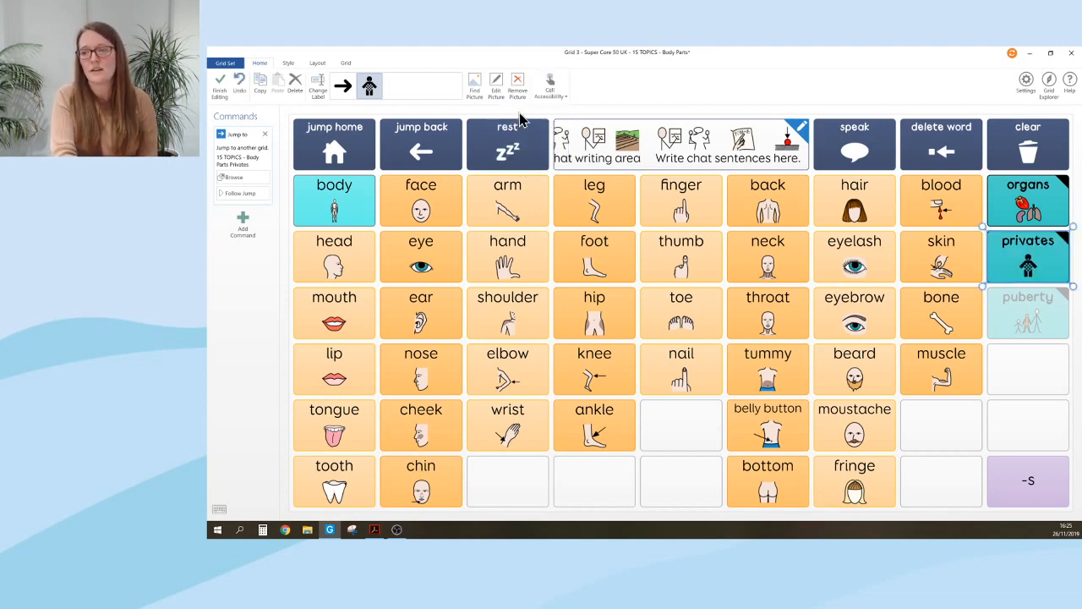
click(220, 85)
click(636, 328)
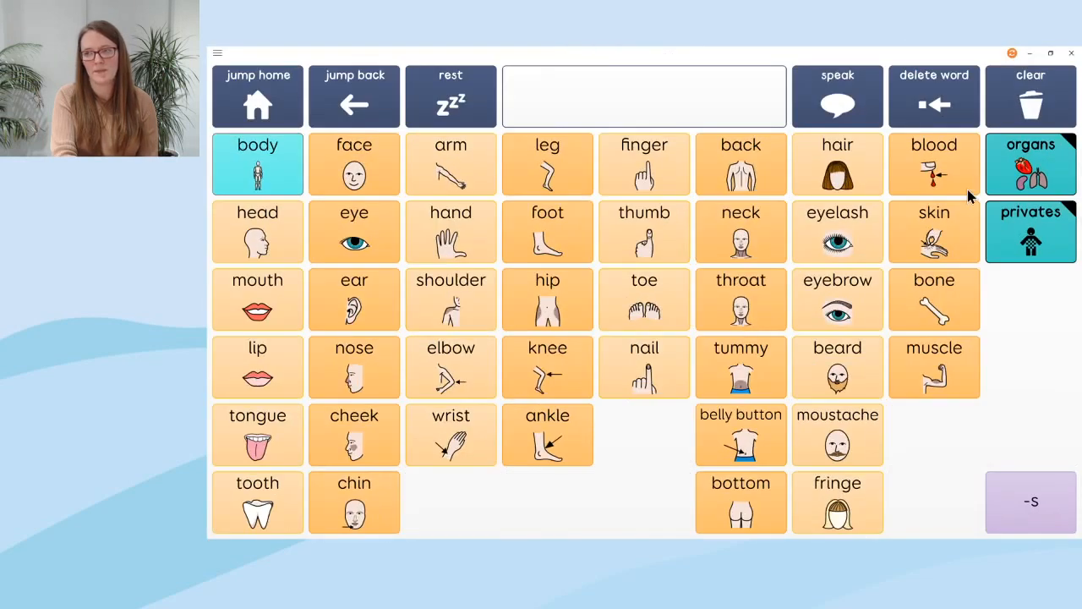
- Look through the "privates" grid from the body grid, go back and return to the home grid
click(1047, 229)
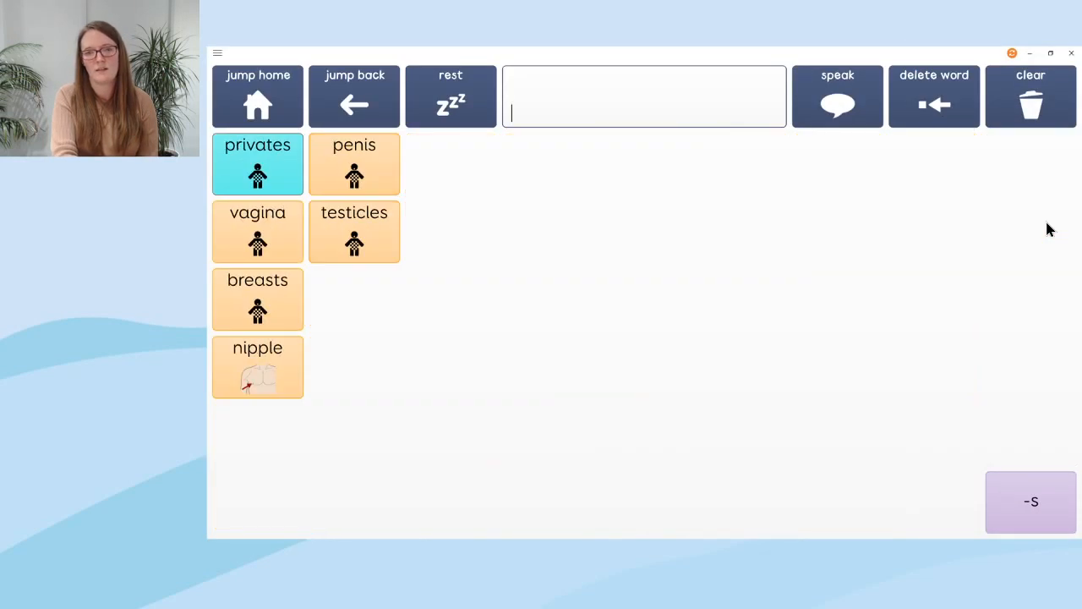
click(356, 110)
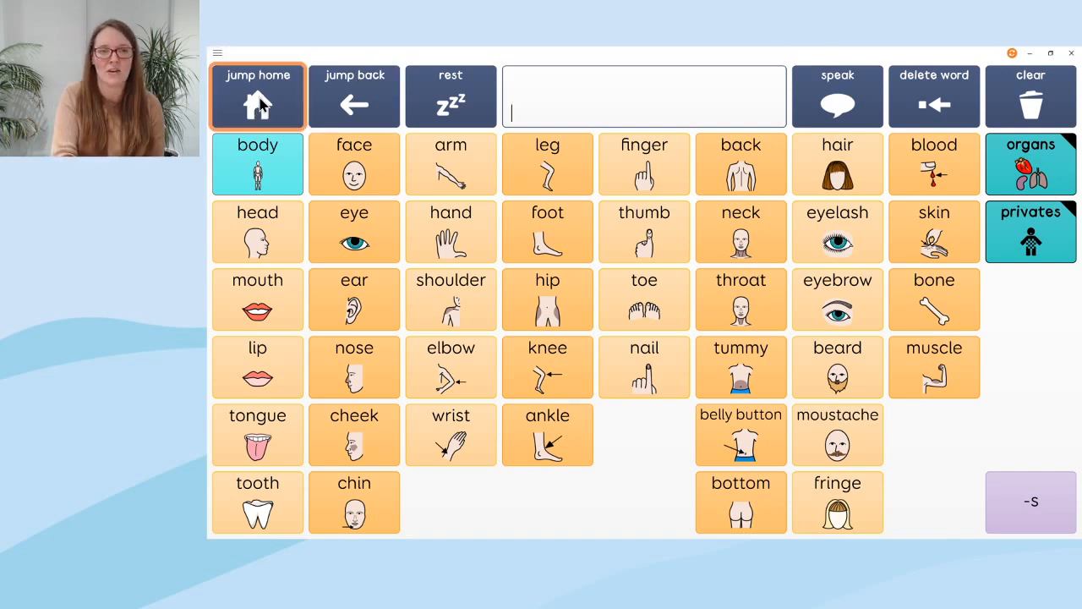
click(261, 103)
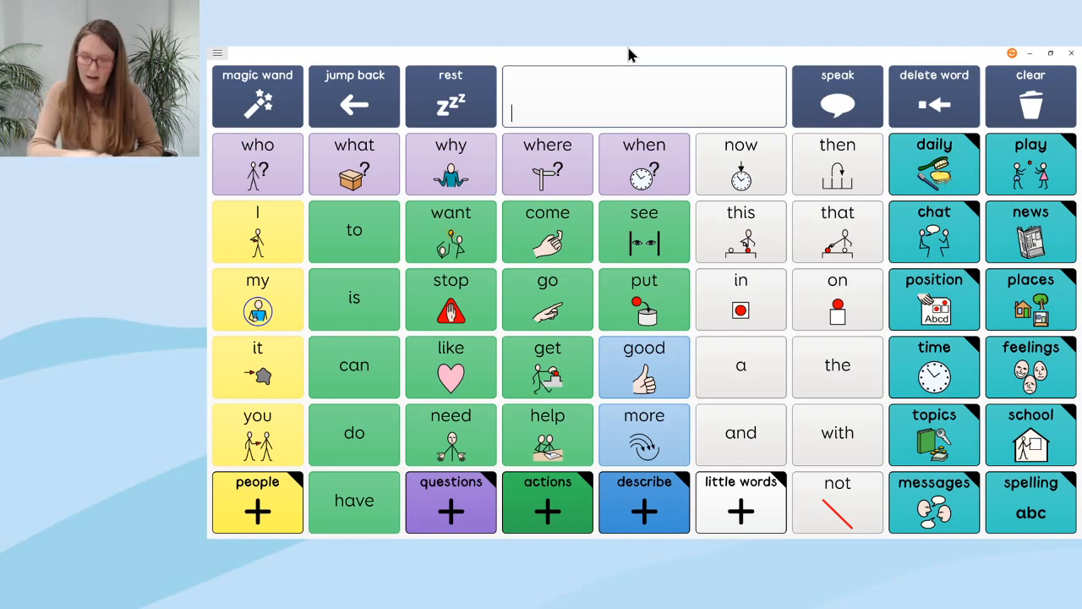
- Look through the health and AAC grids in the topics vocabulary and return to the home grid
click(945, 453)
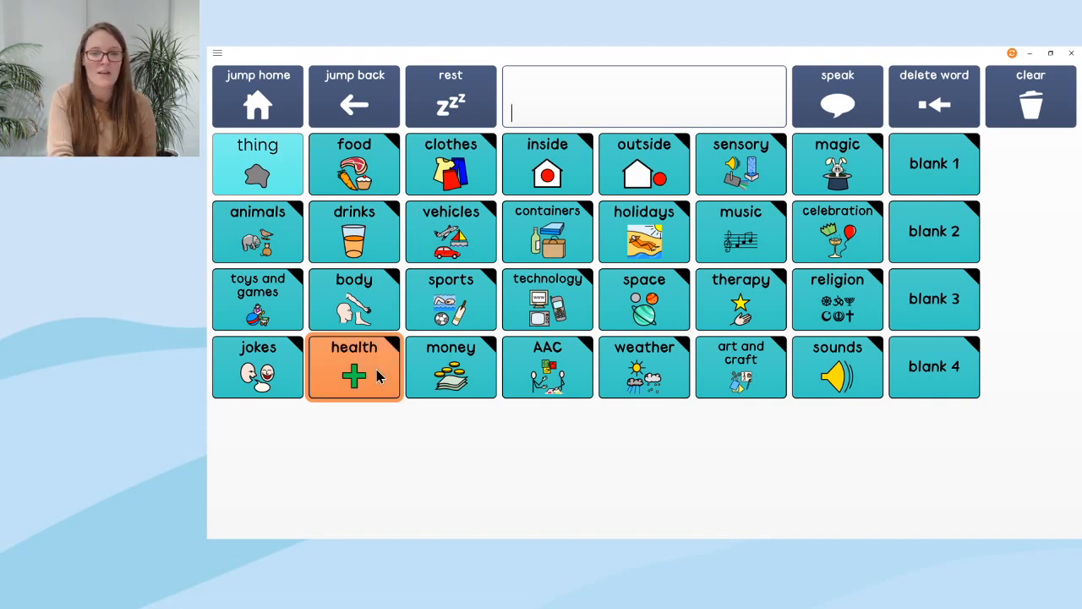
click(378, 376)
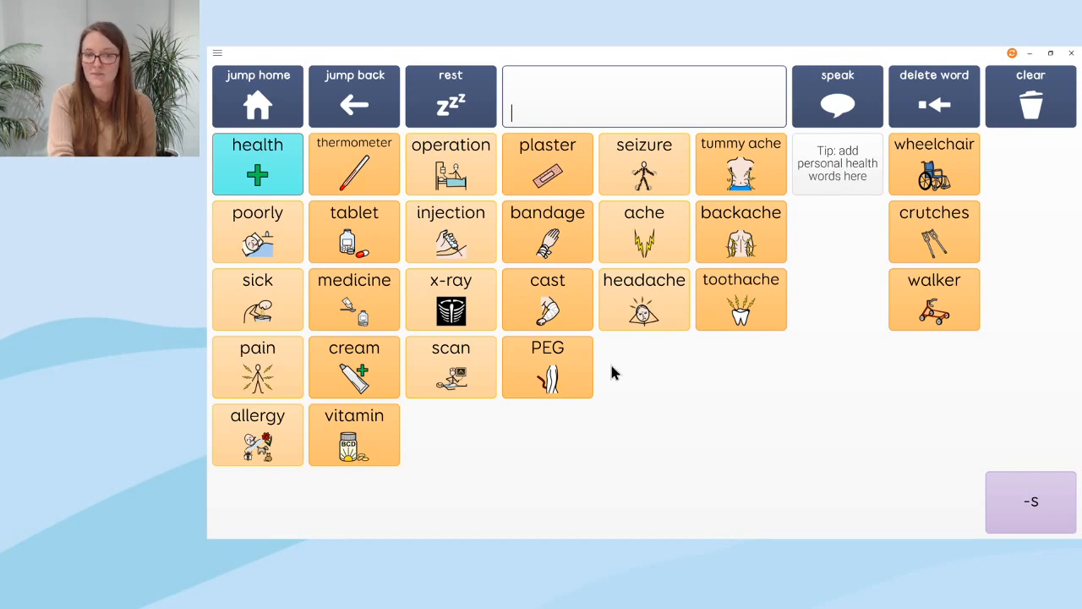
click(272, 106)
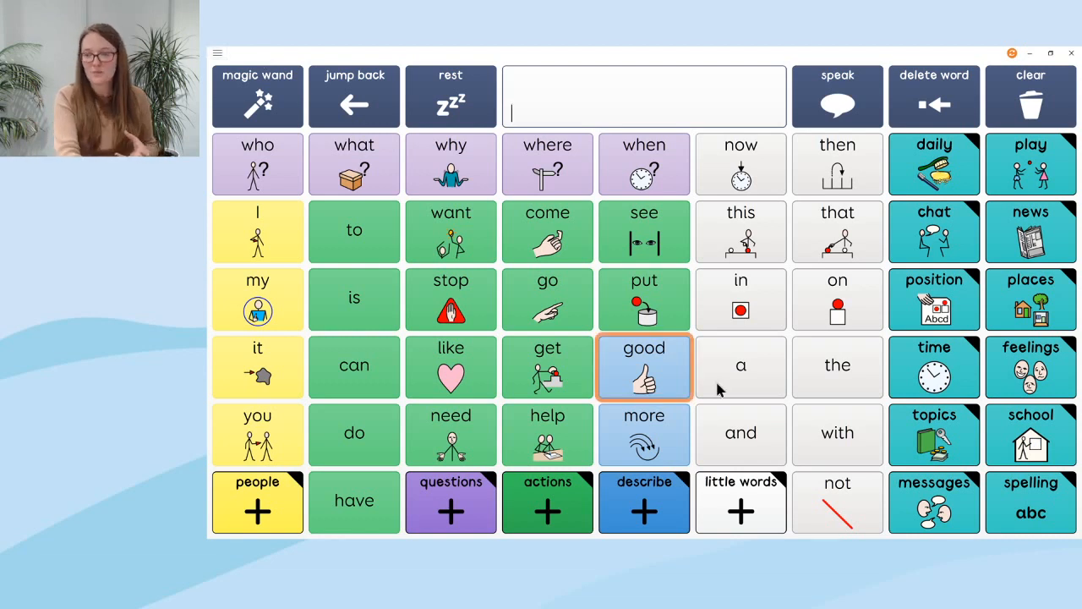
click(957, 448)
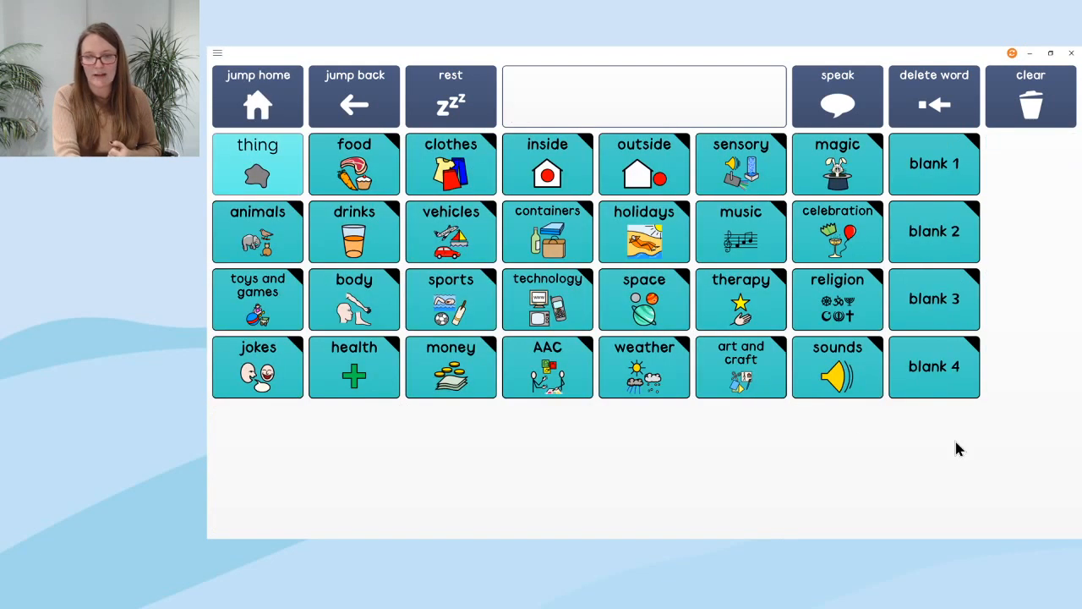
click(574, 368)
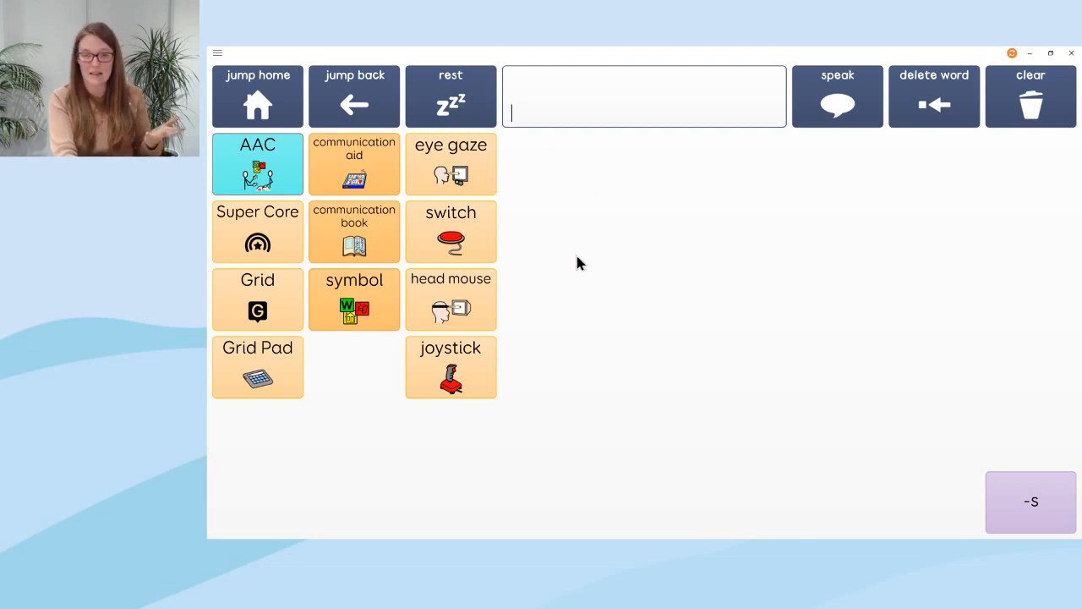
click(265, 102)
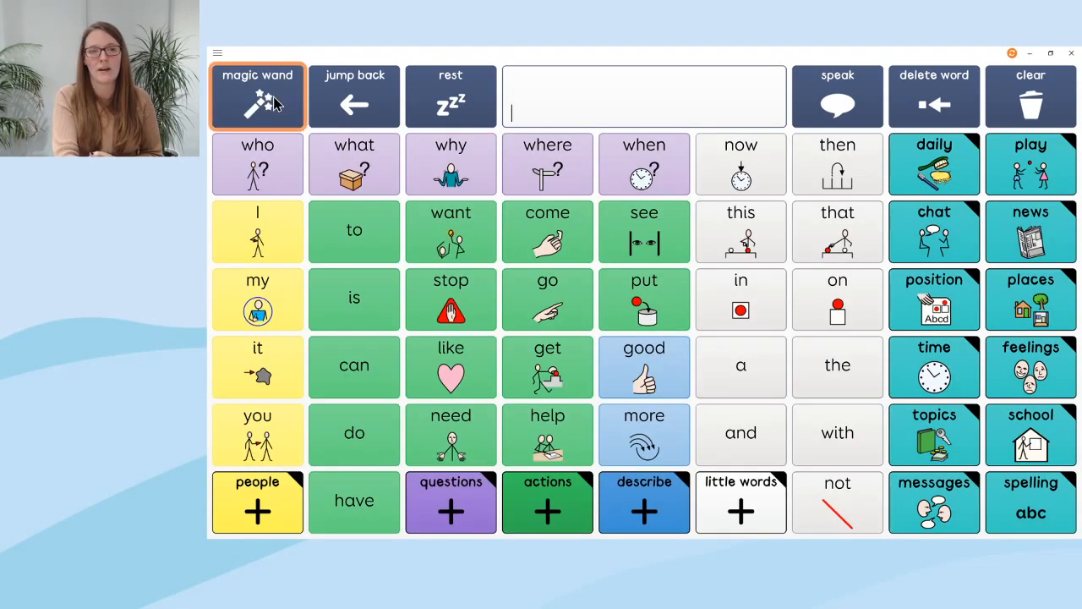
- Look through the settings grid and the eye gaze grid reached from the magic wand
click(281, 103)
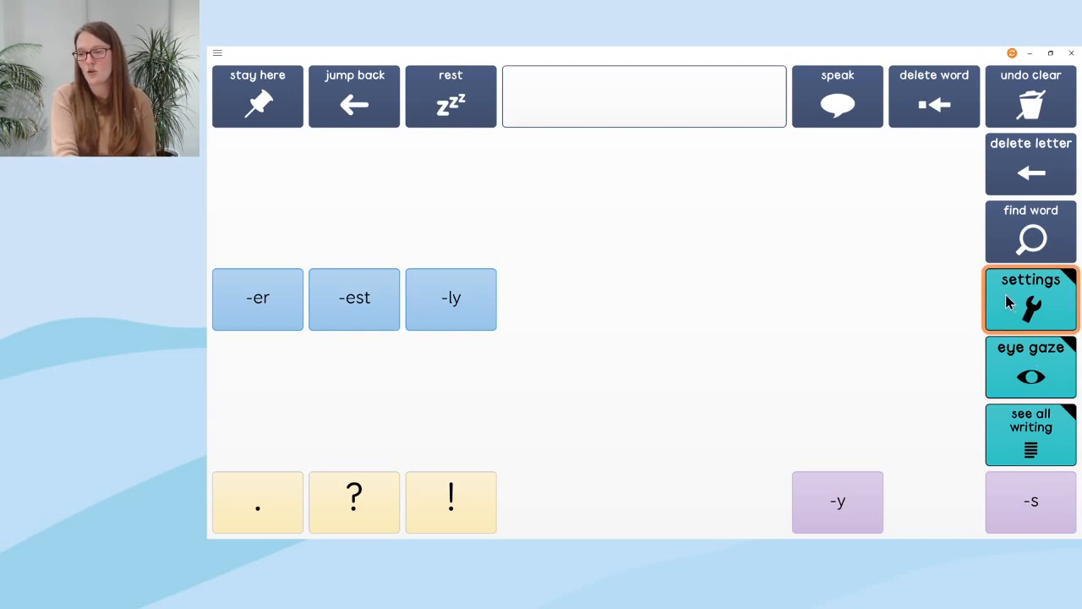
click(1008, 295)
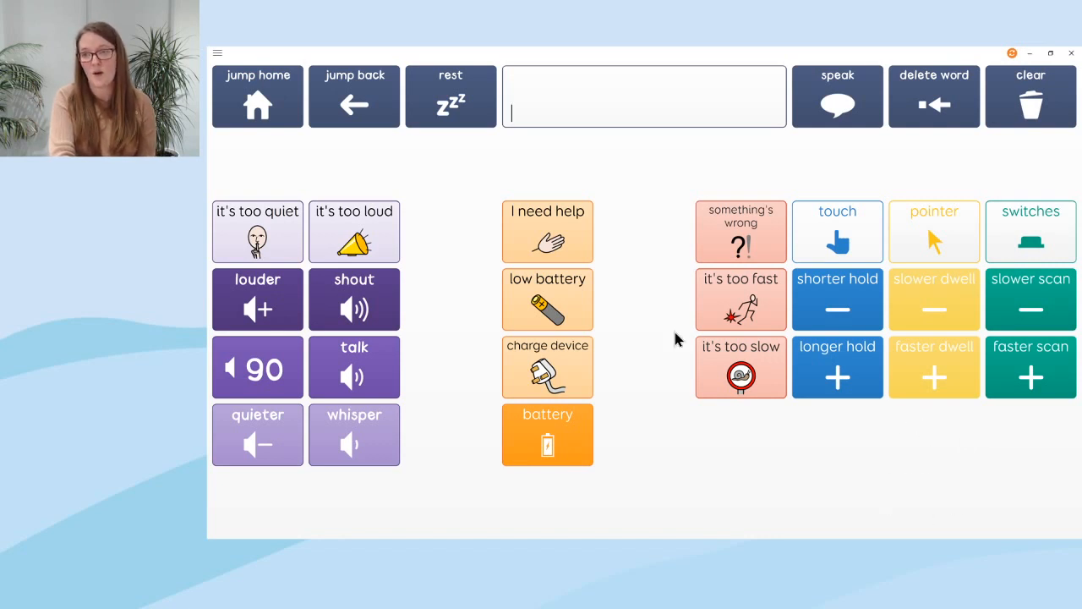
click(350, 102)
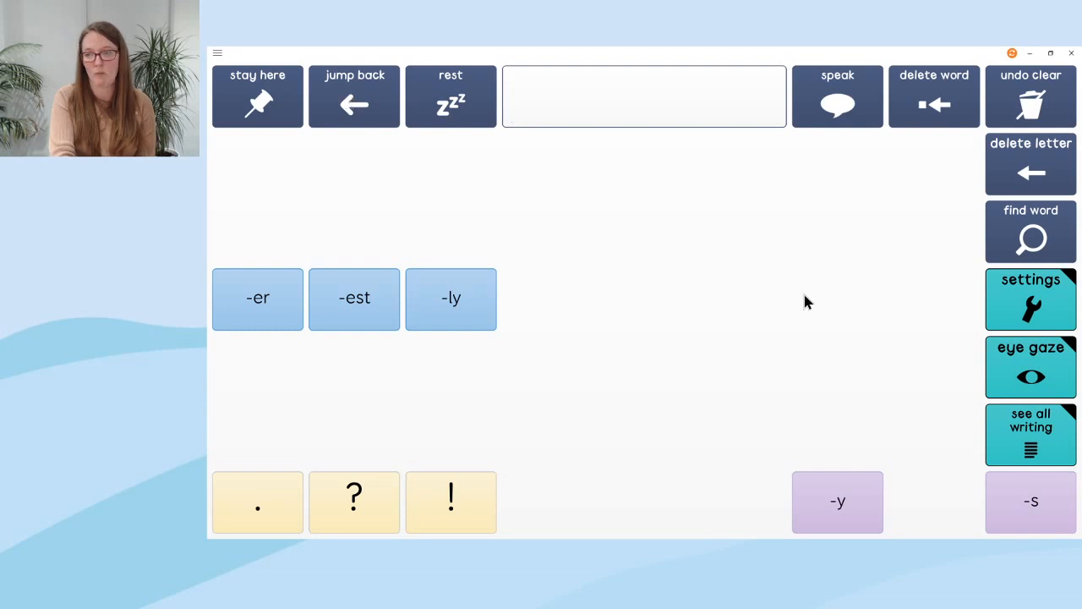
click(1031, 372)
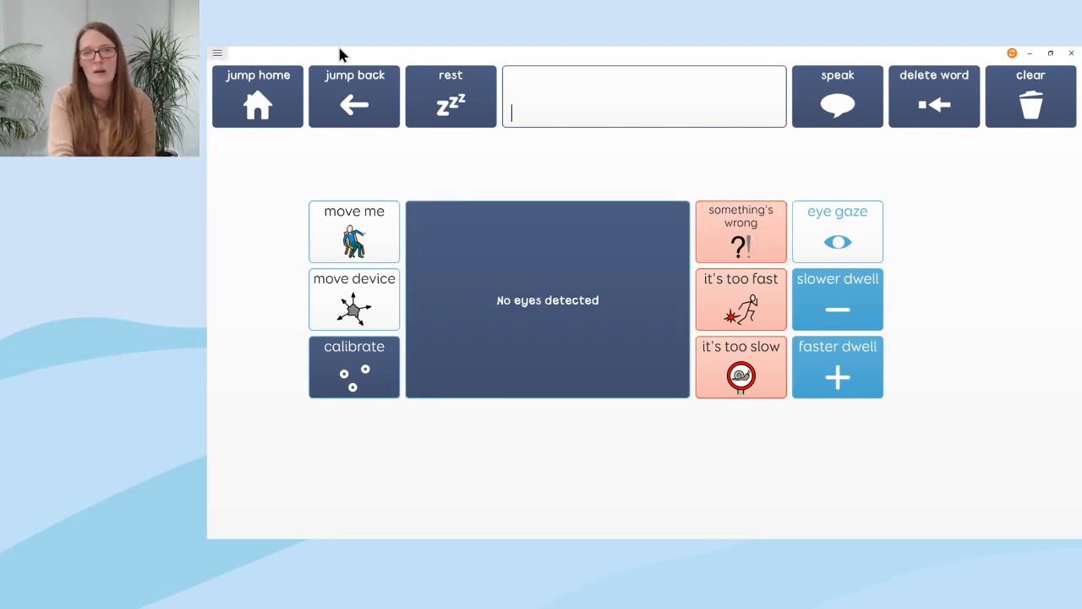
- Open the eye gaze settings grid for editing and create a Write cell directly below "it's too slow"
click(217, 53)
click(256, 185)
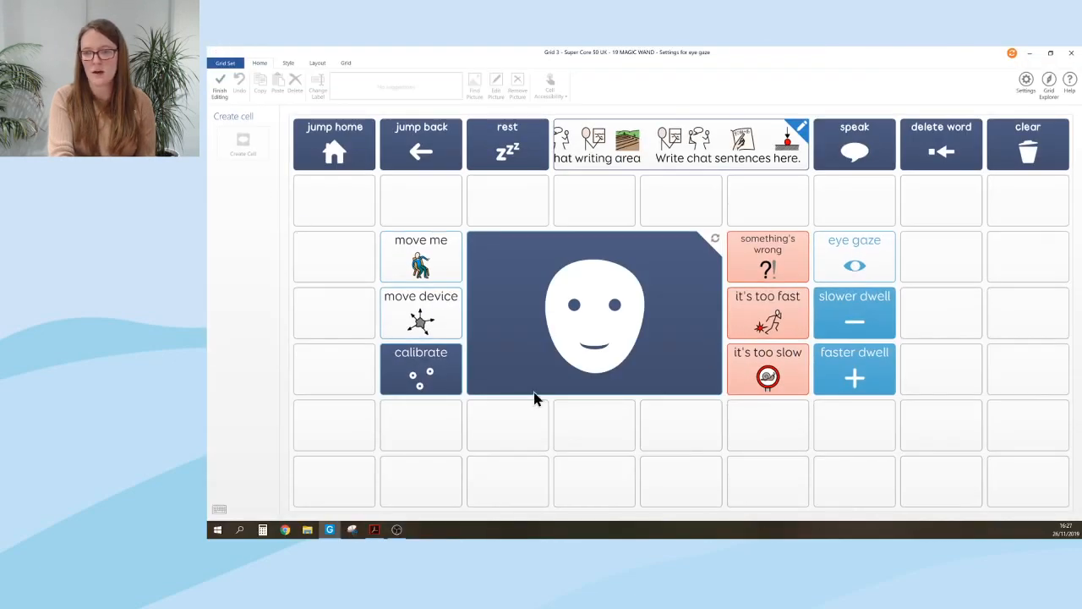
click(791, 439)
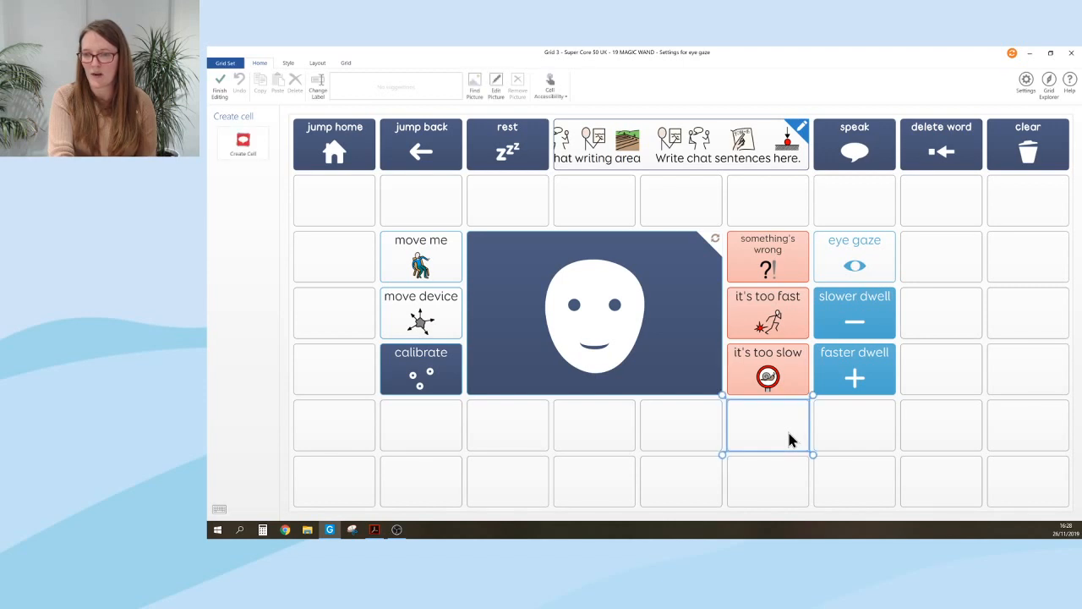
click(243, 148)
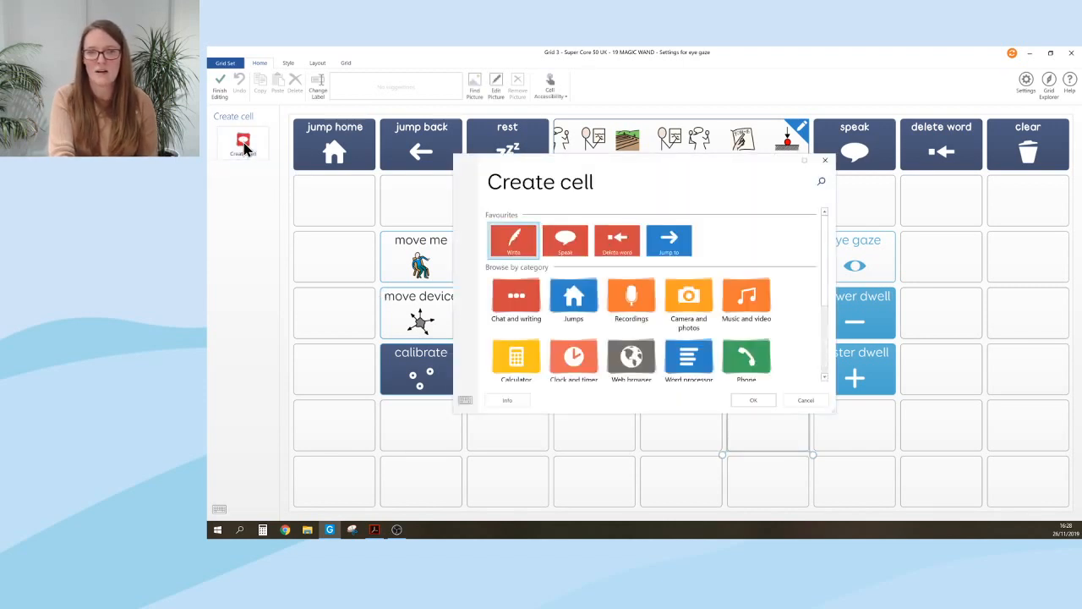
click(766, 400)
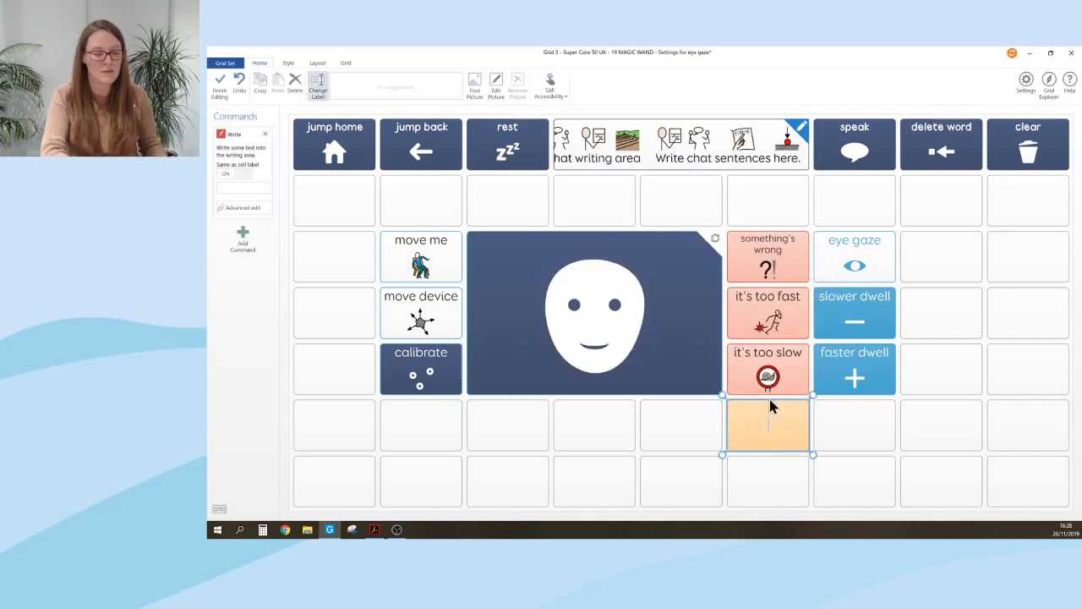
- Label the new cell "My glasses need cleaning", finish editing and save the changes to the grid set
text(My gl)
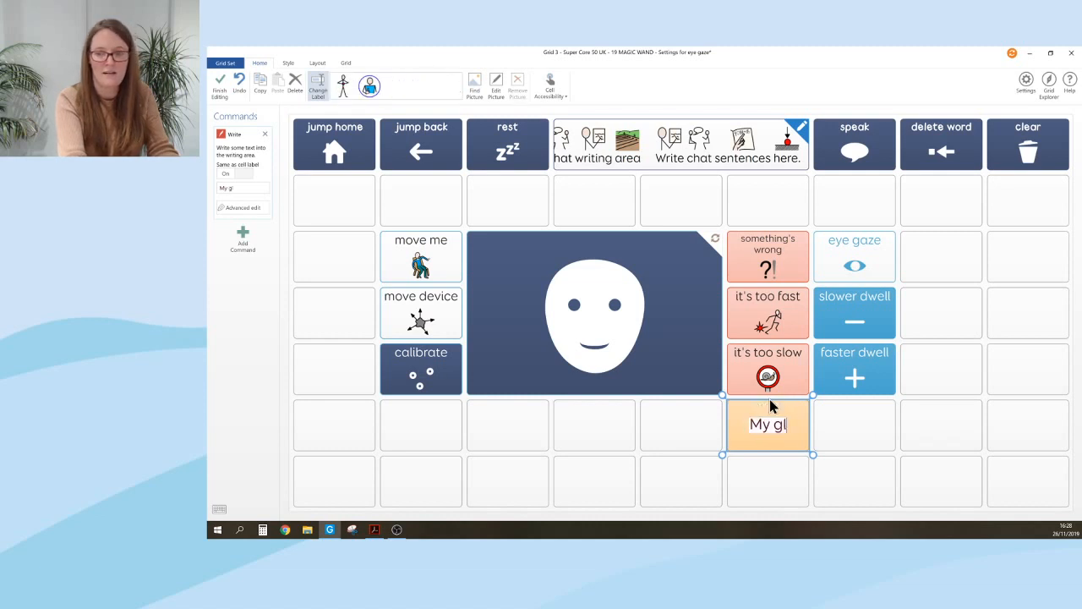
text(asses need cleaning)
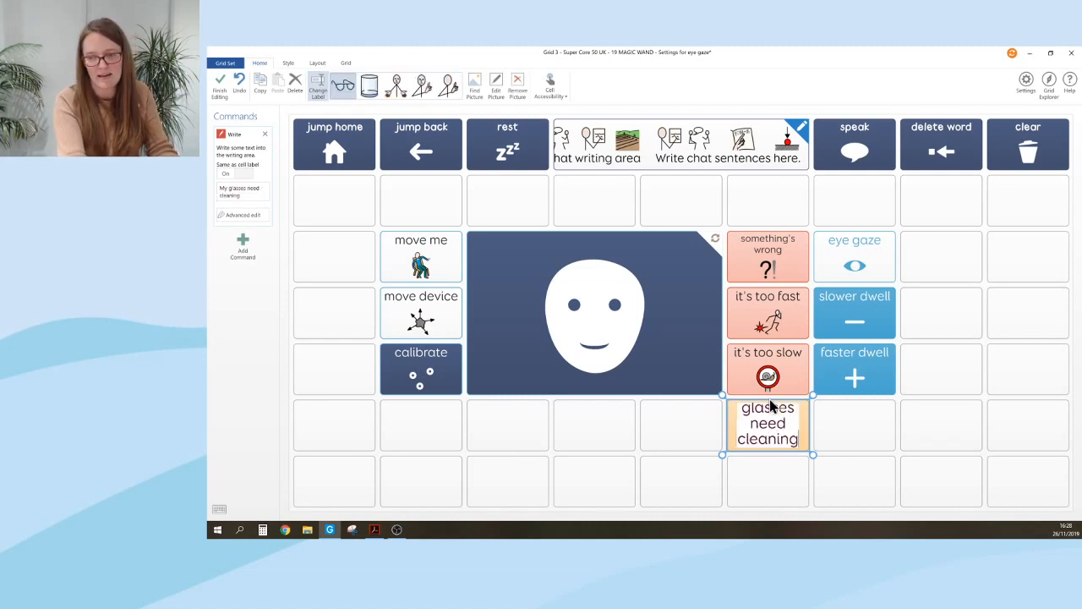
key(Return)
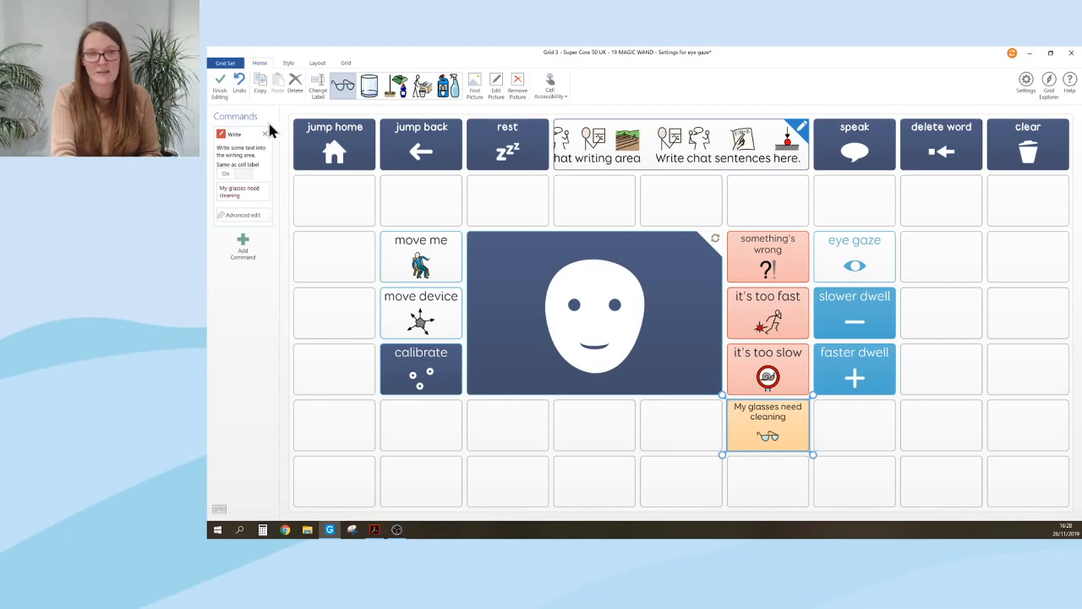
click(224, 93)
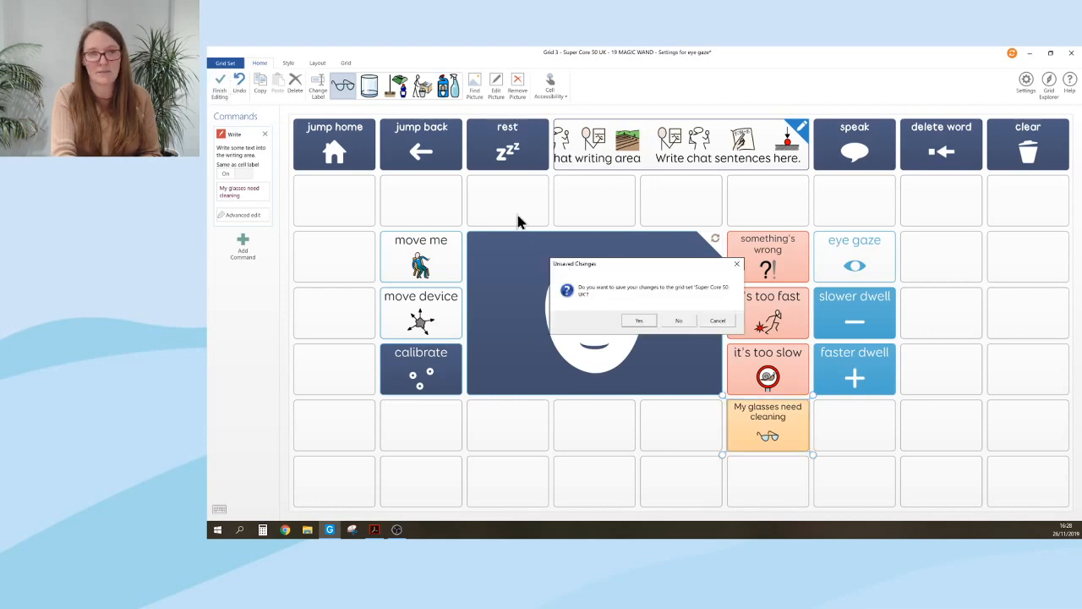
click(638, 321)
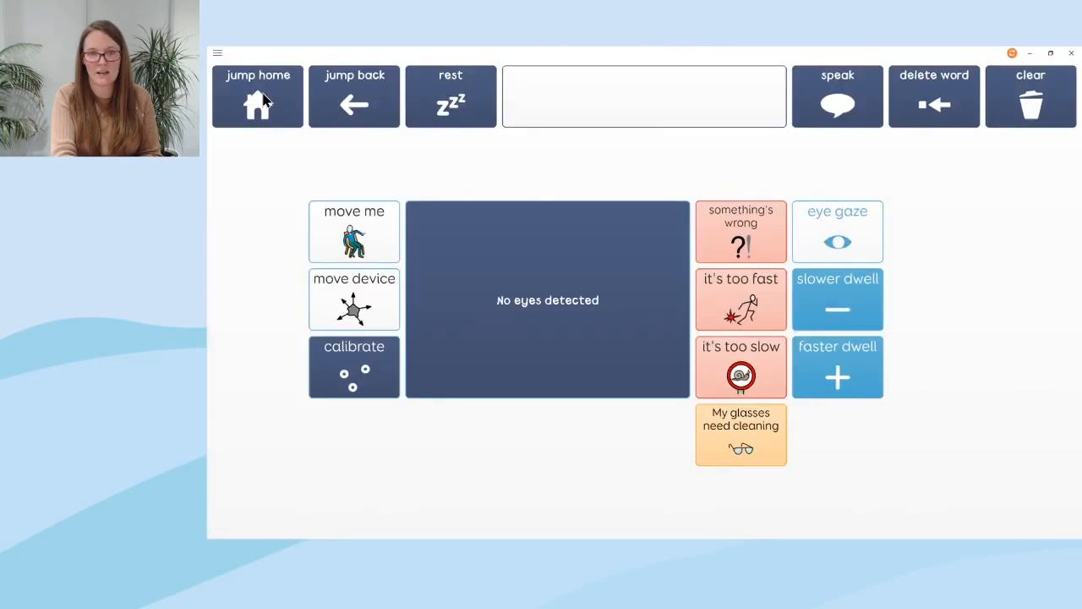
- Try the sausage roll joke and its punchline from the jokes topic, clear the message and return to the home grid
click(262, 108)
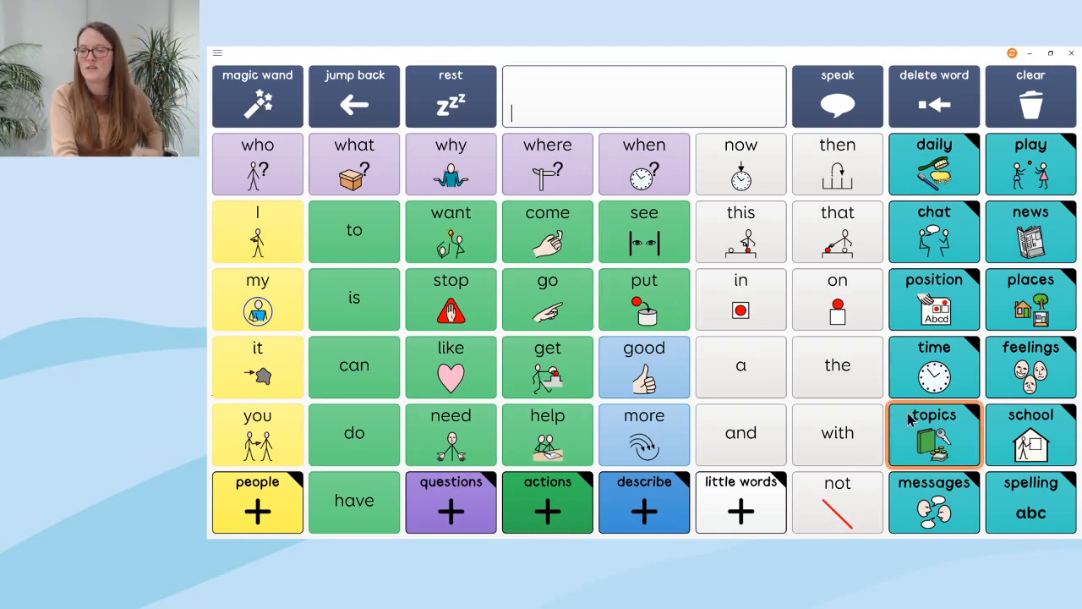
click(958, 438)
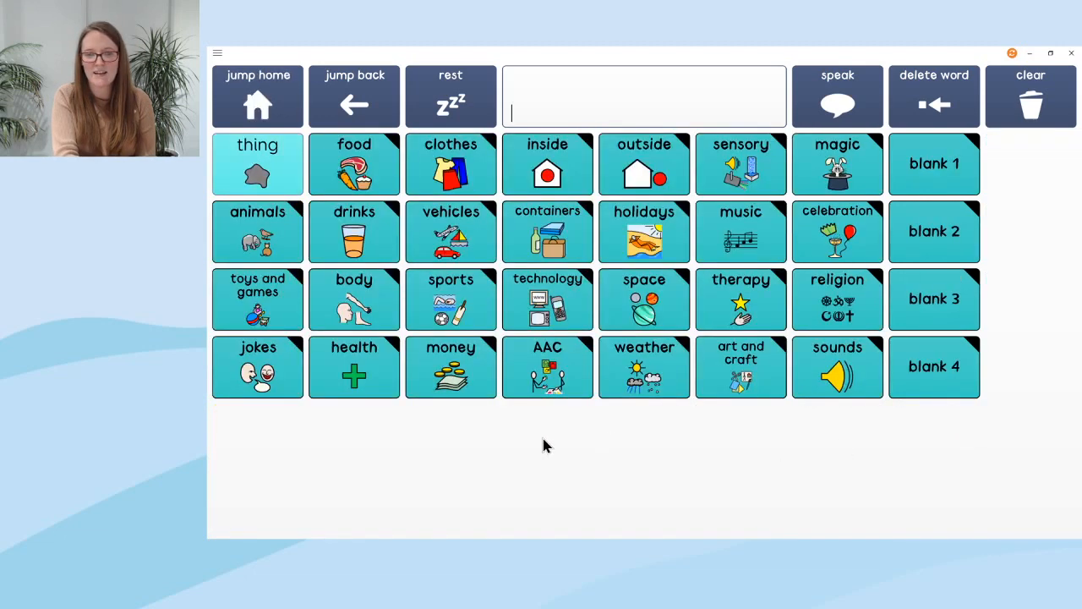
click(265, 371)
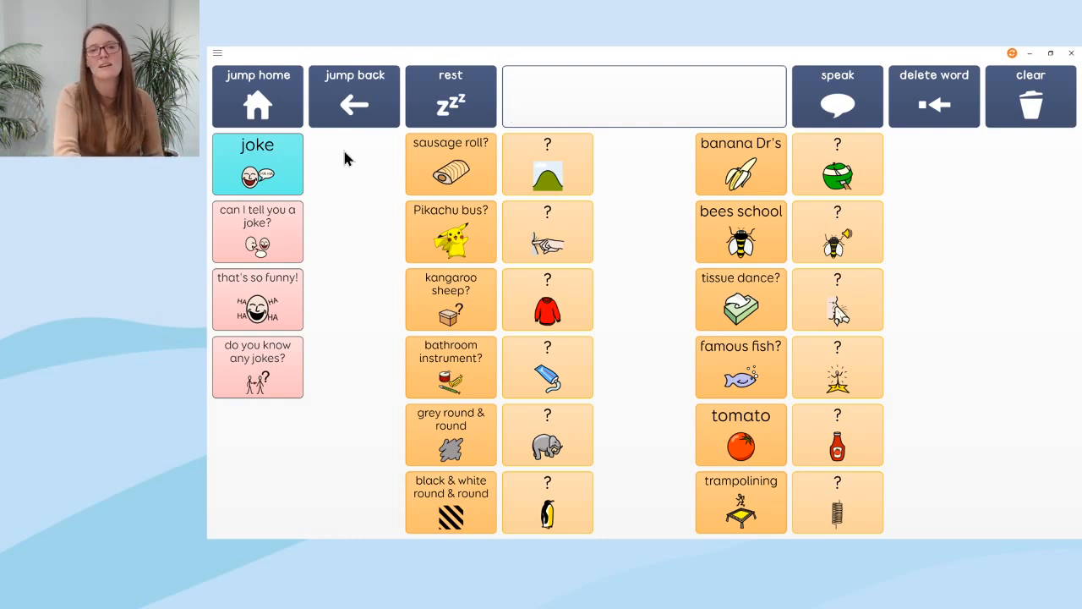
click(448, 176)
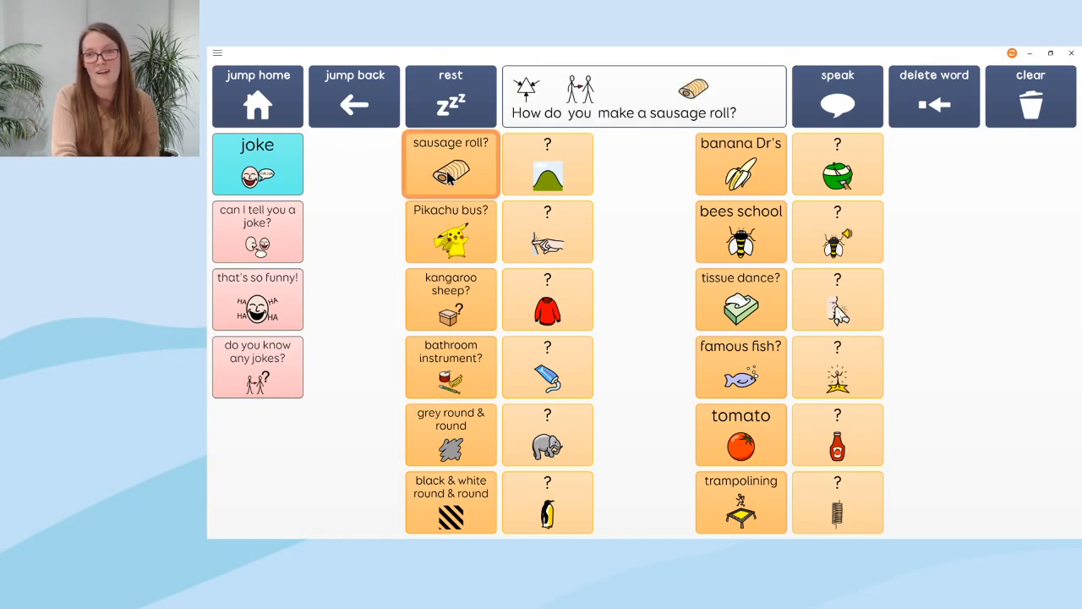
click(552, 157)
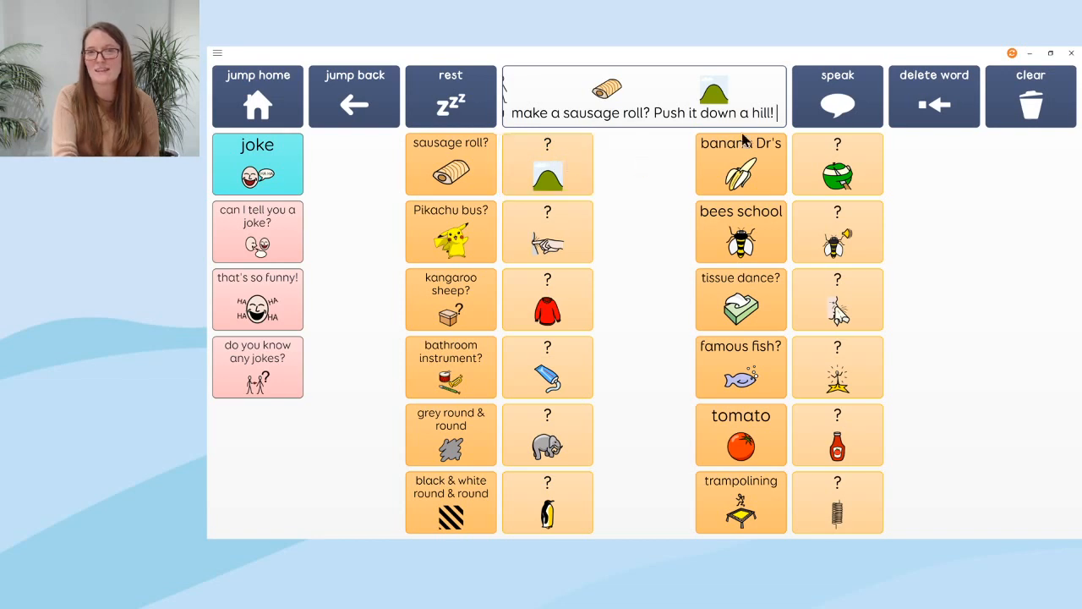
click(1003, 108)
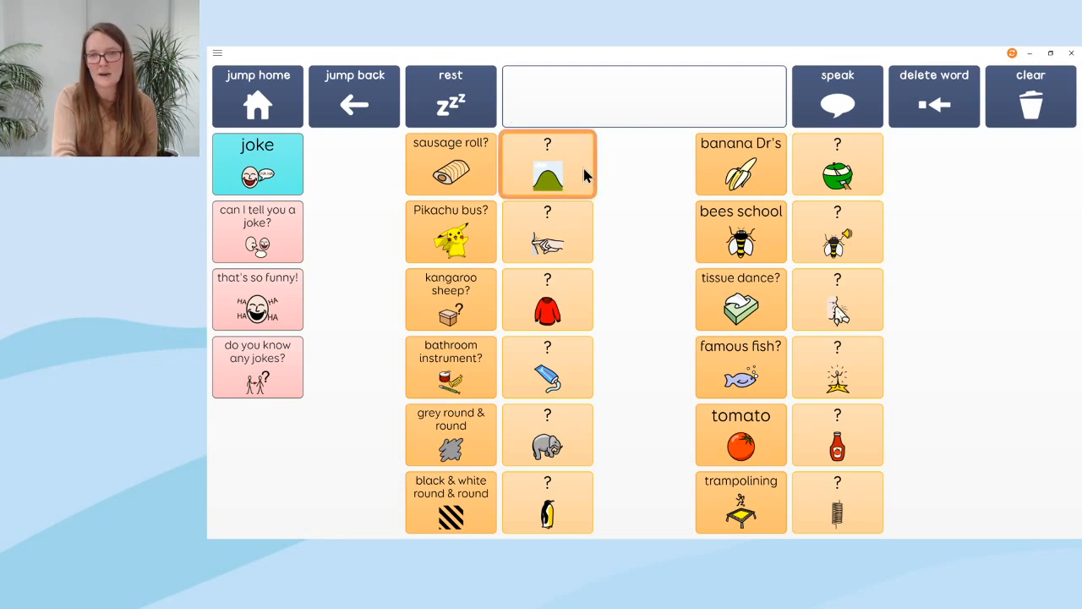
click(261, 103)
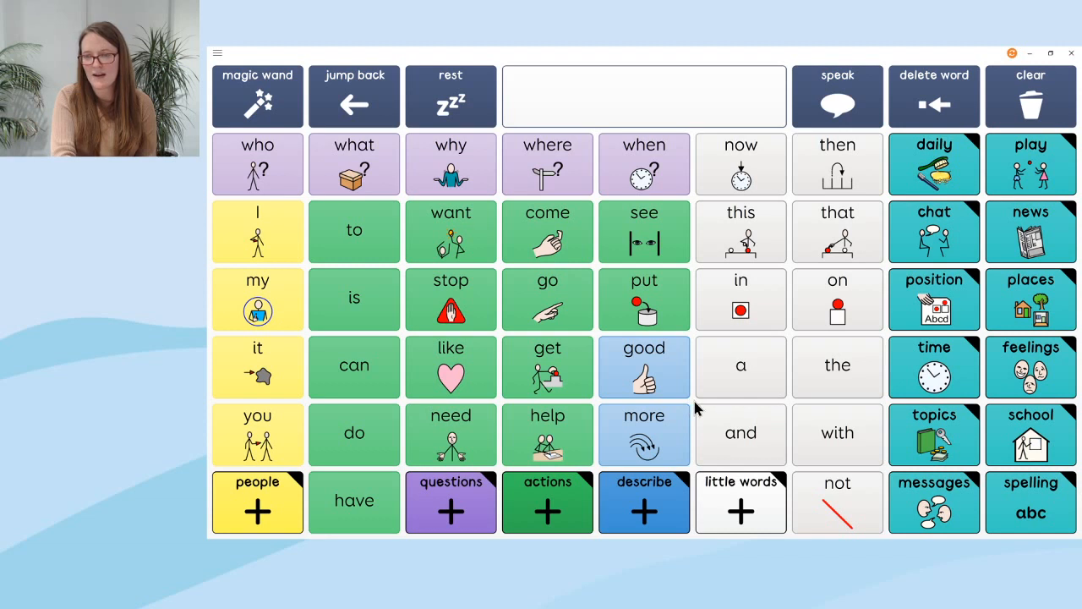
- Enter the letter d on the spelling keyboard and turn off Characters under Speak as you type in the speech settings
click(1040, 507)
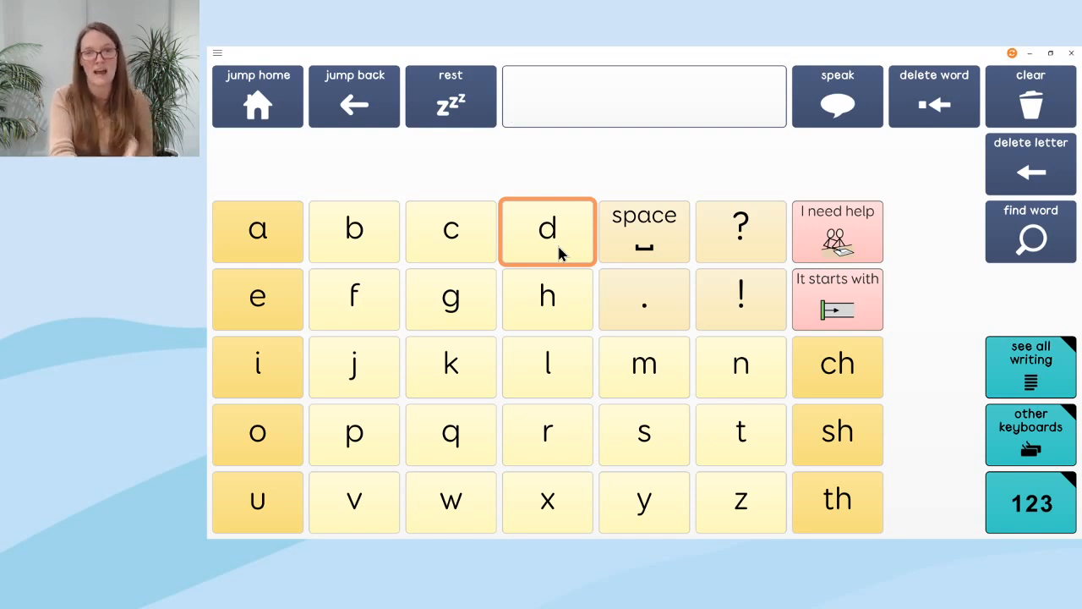
click(521, 238)
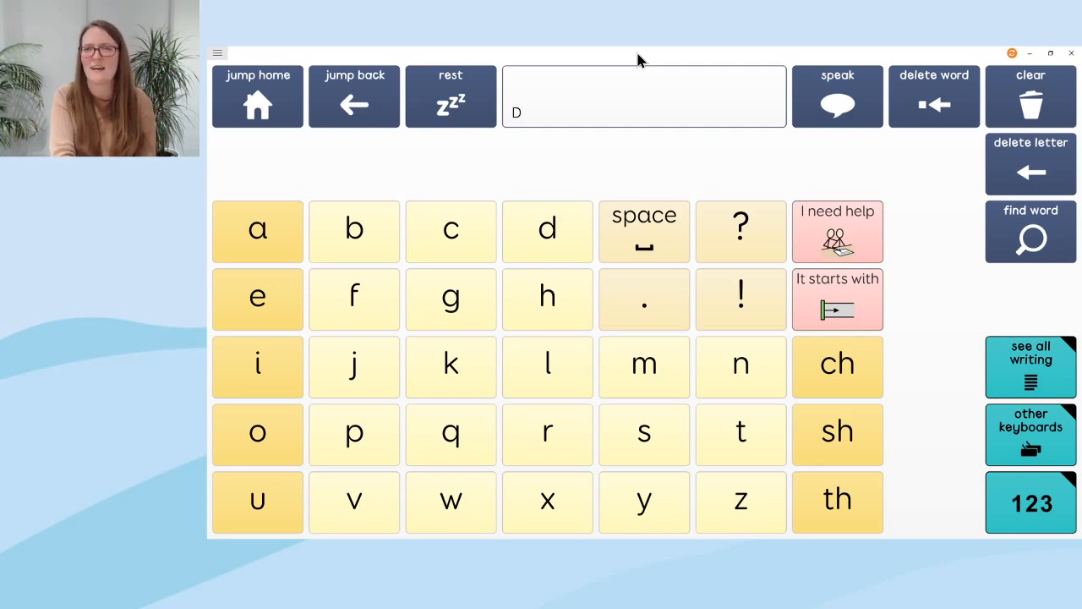
key(alt)
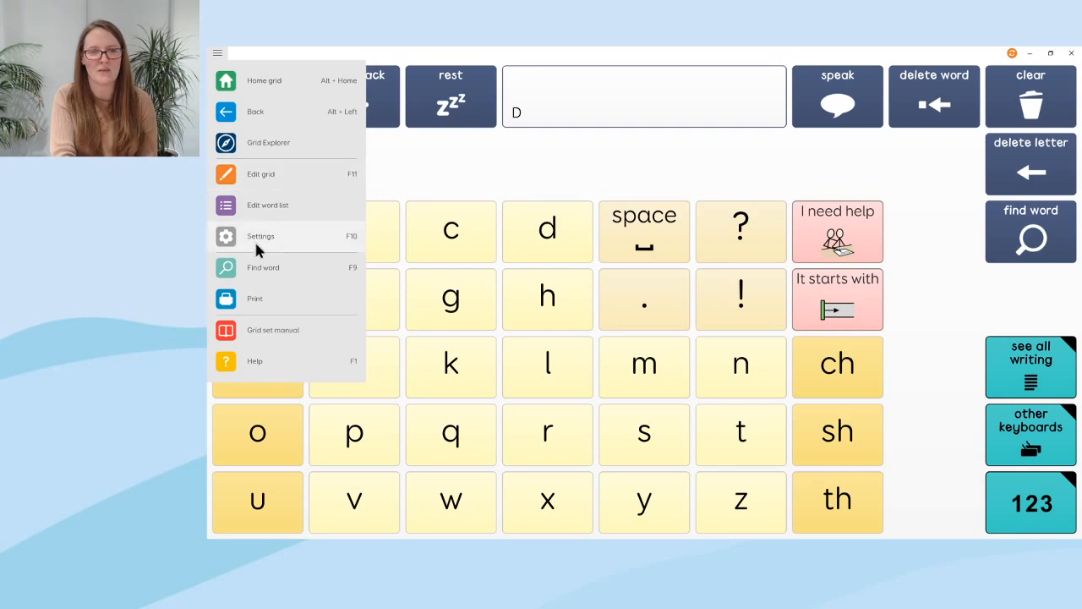
click(299, 238)
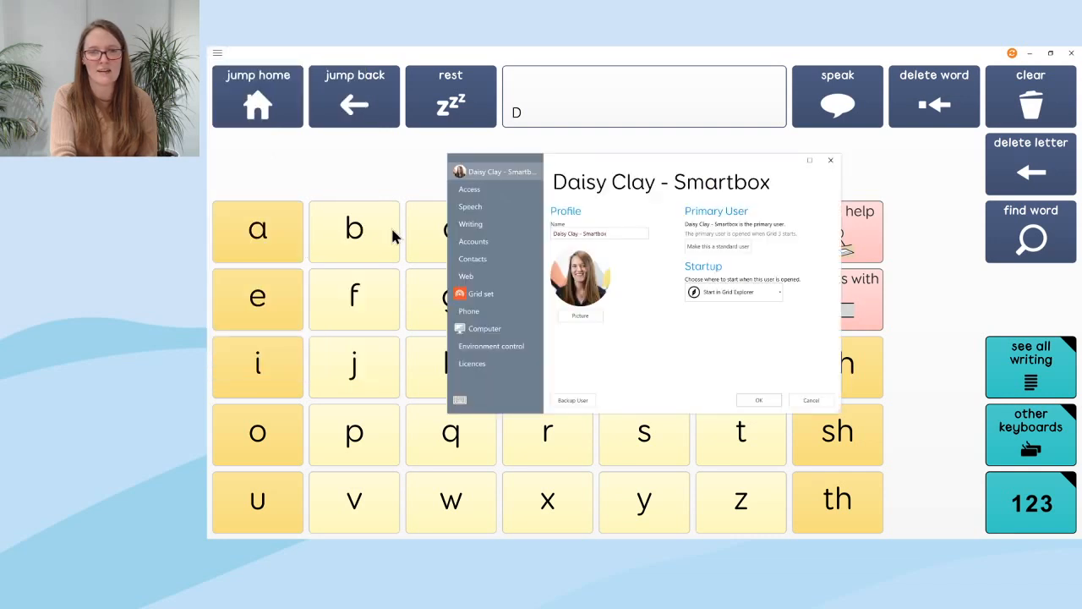
click(494, 208)
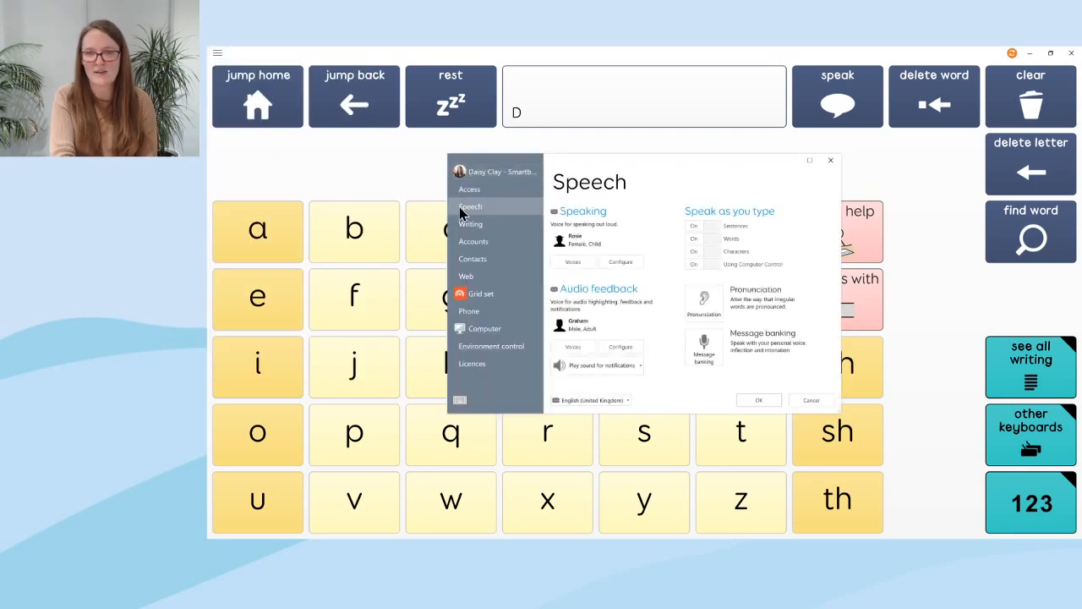
click(695, 252)
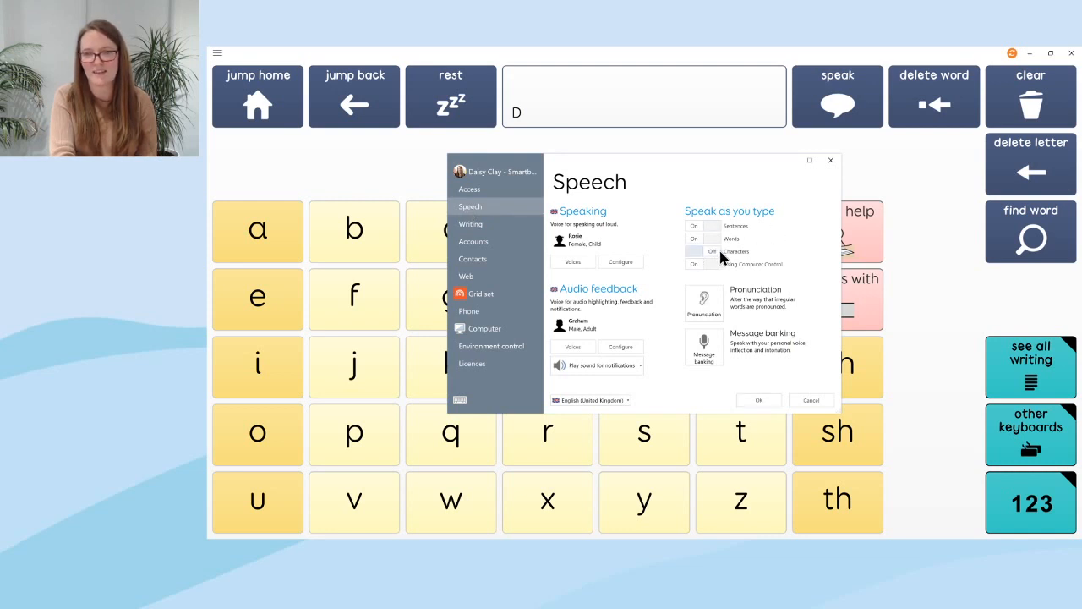
click(761, 399)
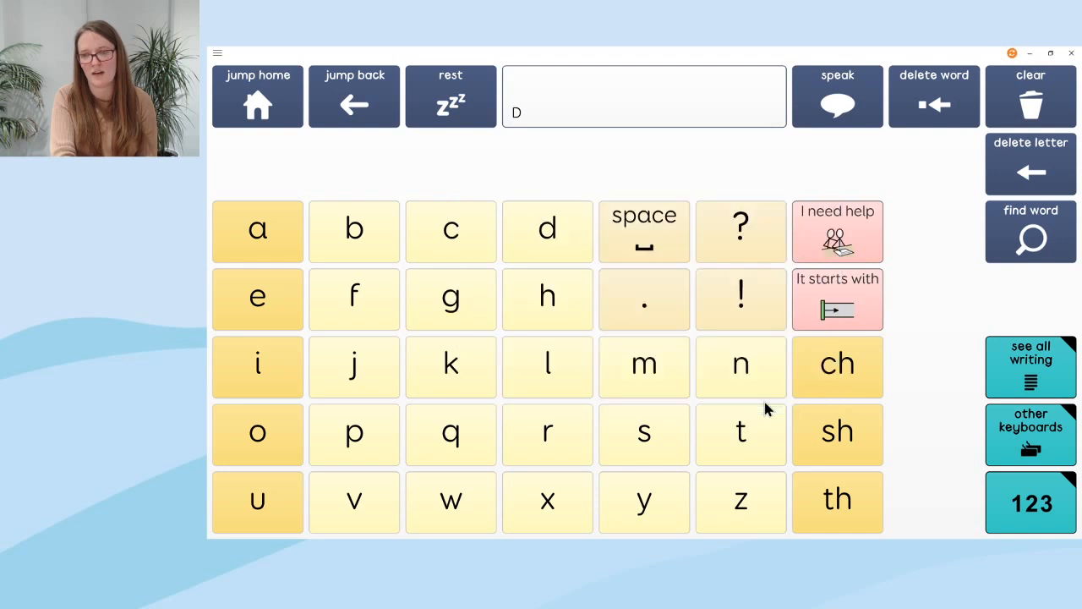
- Clear the message and spell "dog" letter by letter on the spelling keyboard
click(1031, 110)
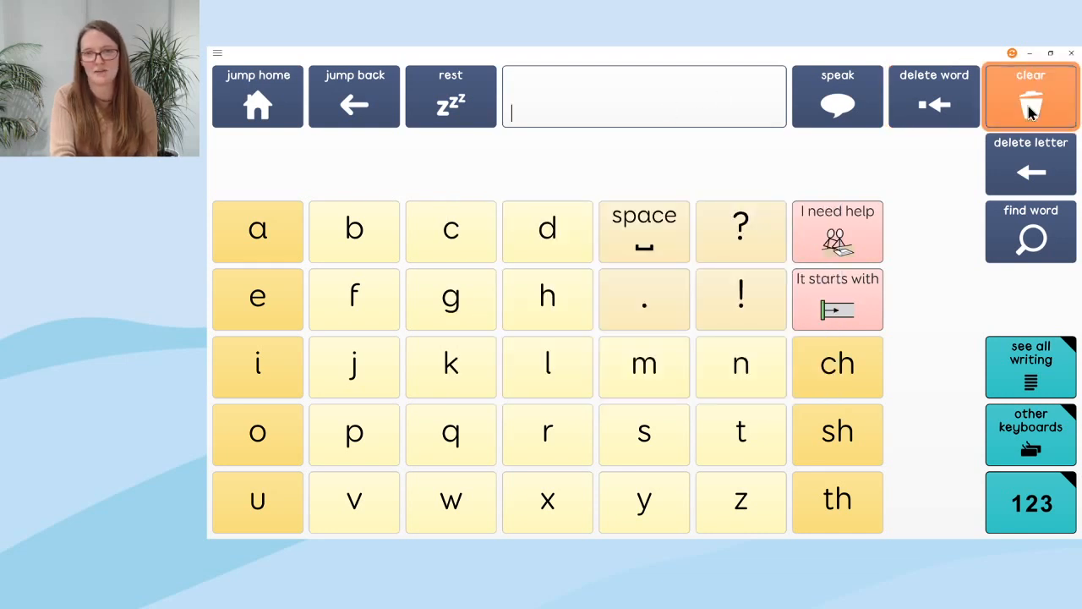
click(551, 240)
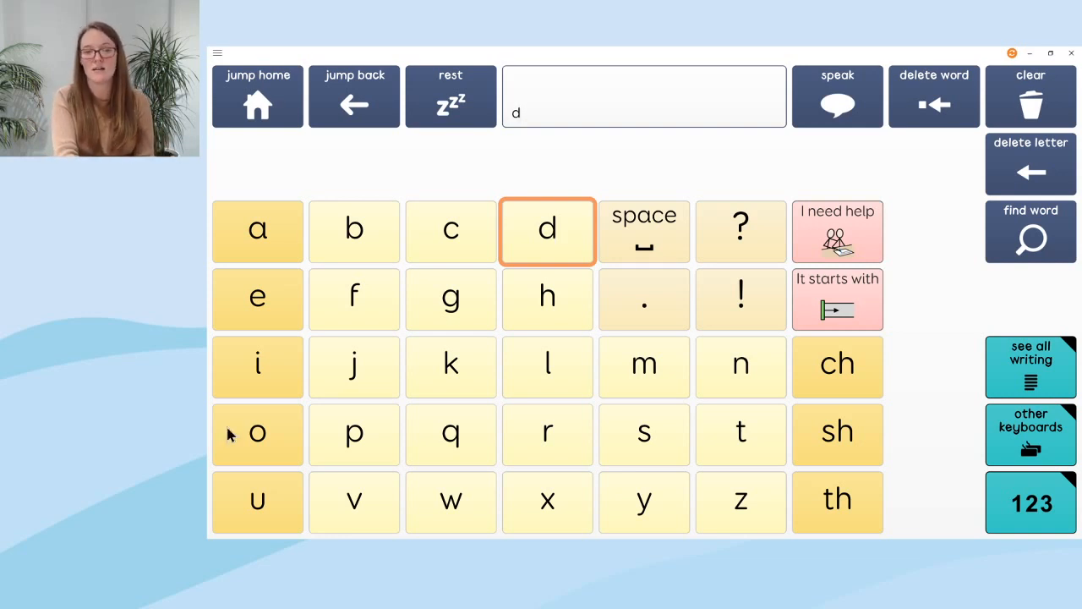
click(270, 437)
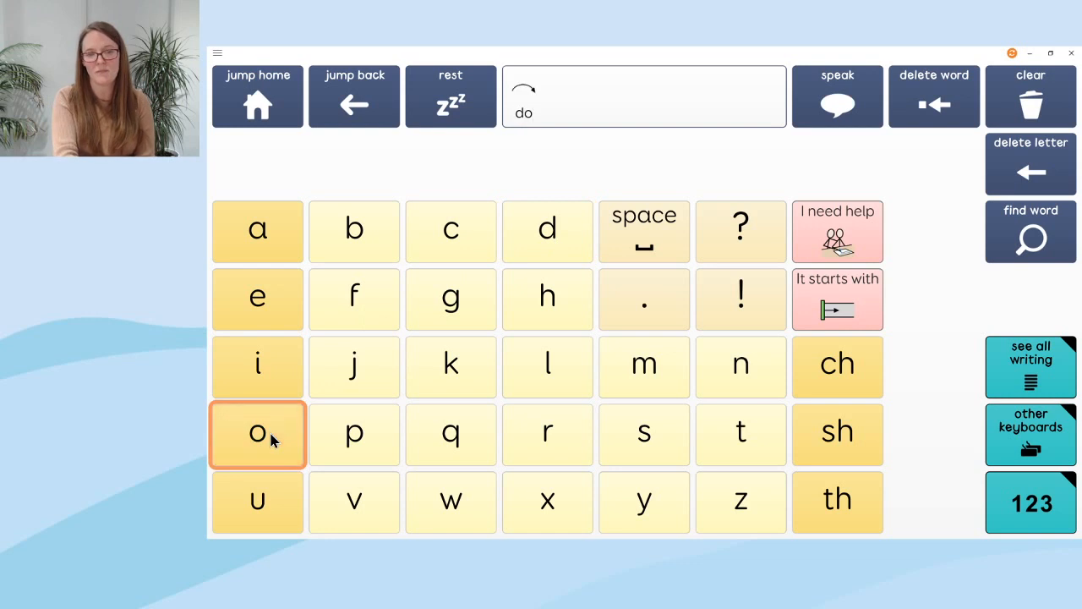
click(473, 297)
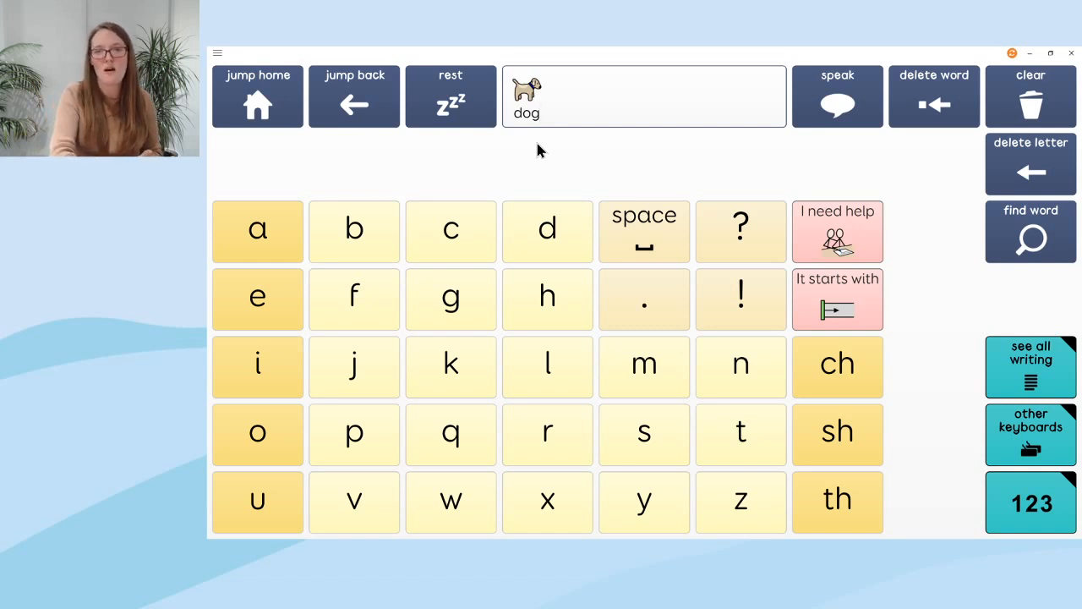
click(217, 53)
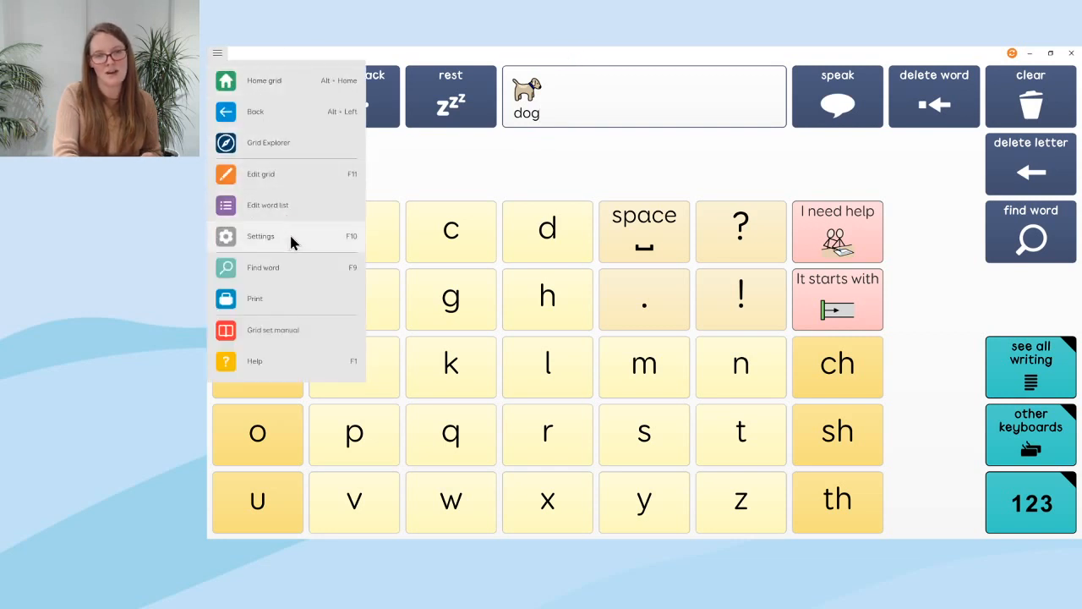
click(645, 51)
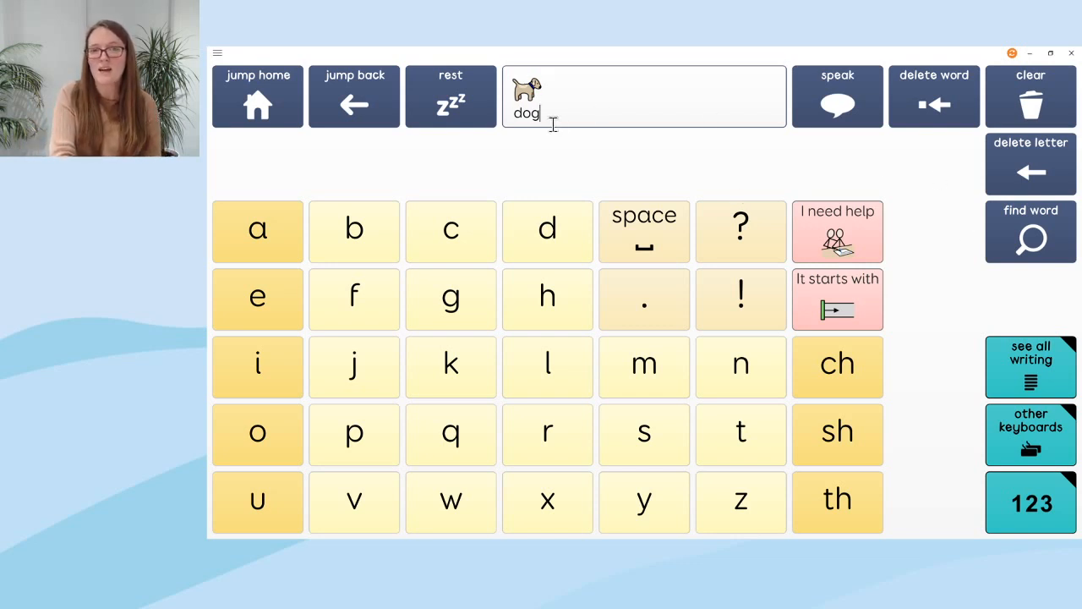
- Find the word "dog" by following its path through topics and animals, clear the message and return home
click(1035, 240)
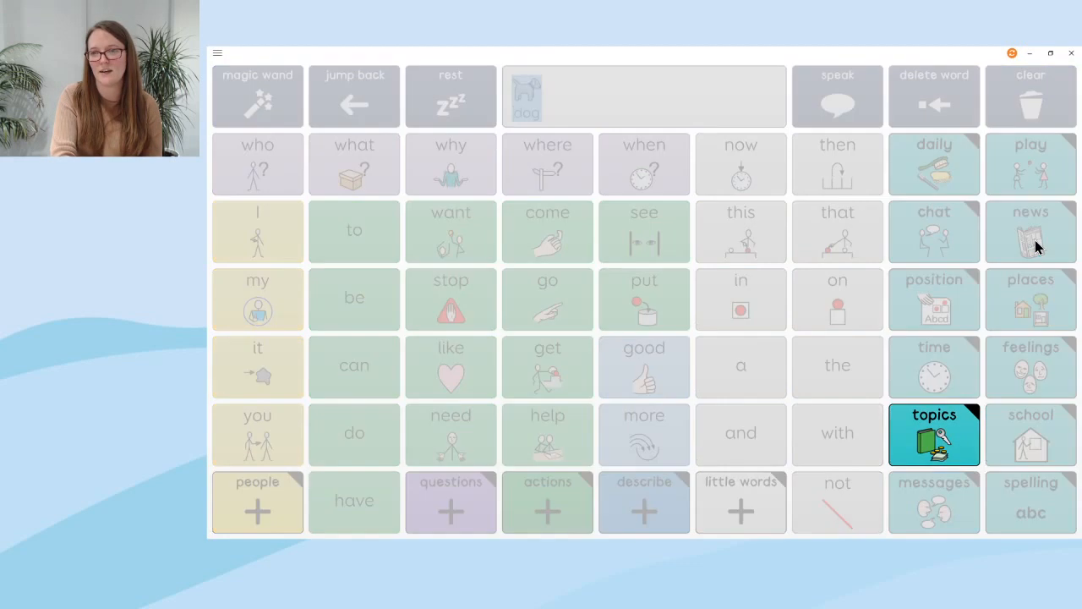
click(934, 434)
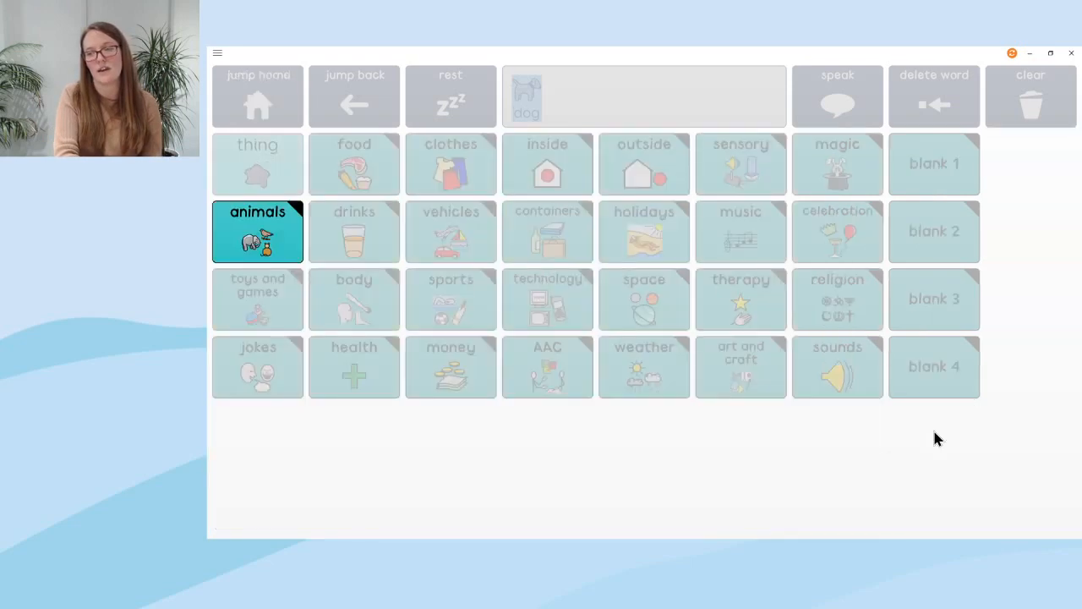
click(282, 245)
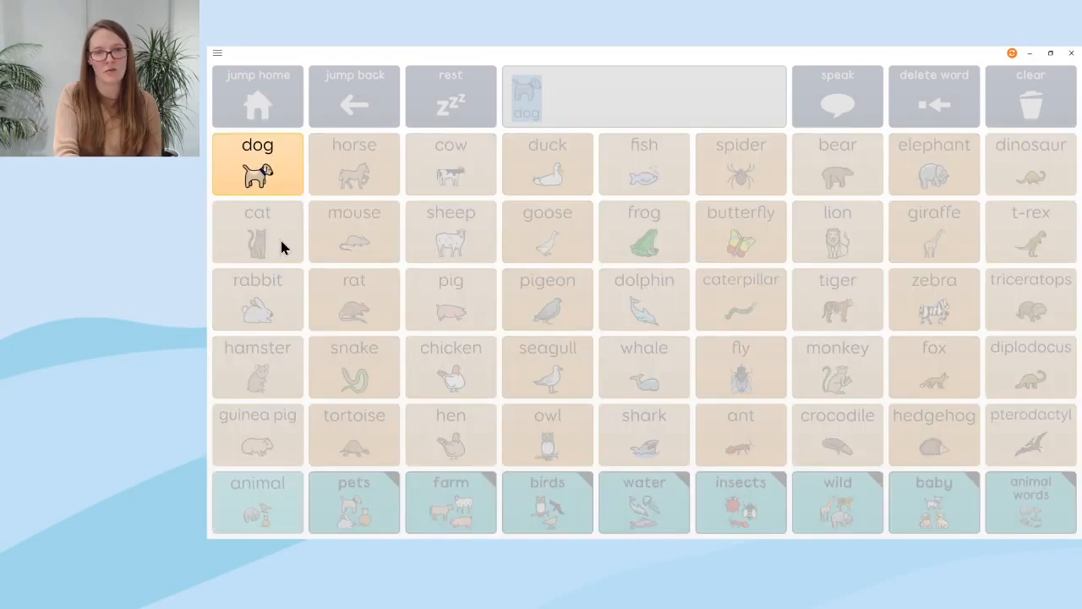
click(286, 152)
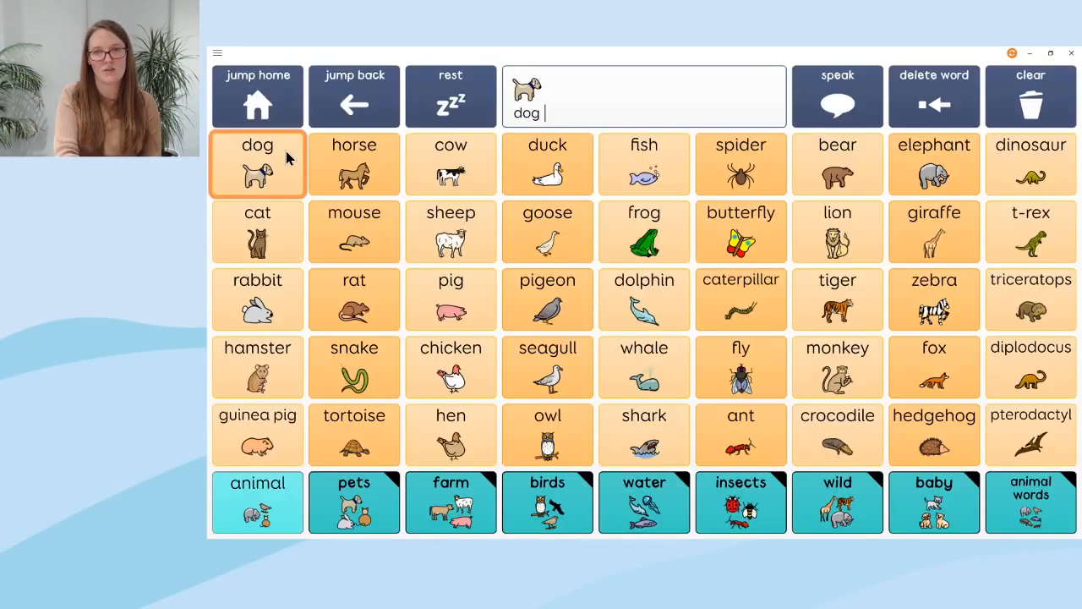
click(1031, 102)
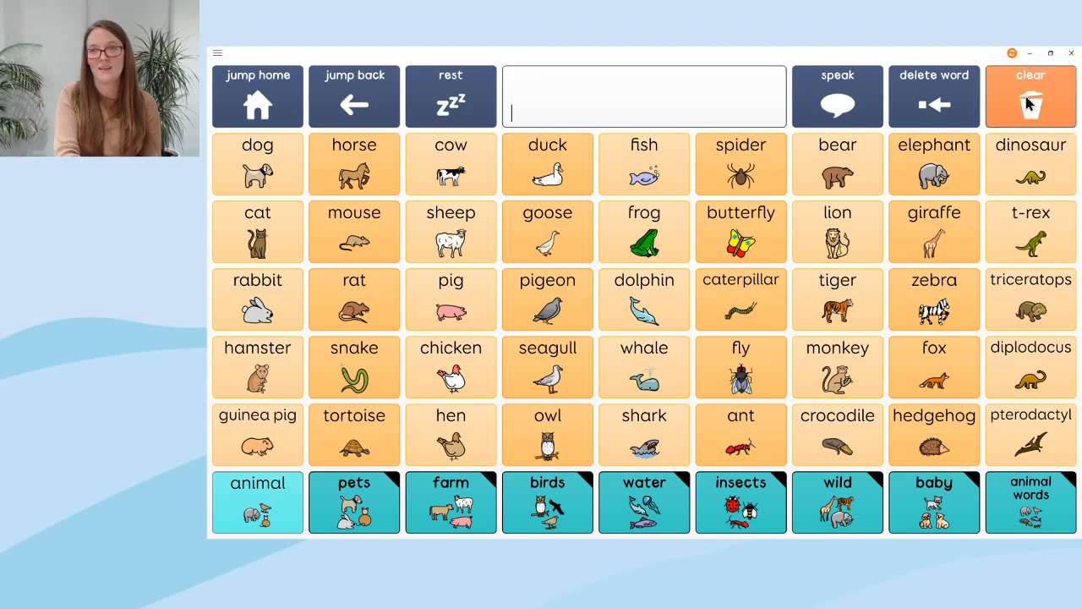
click(255, 103)
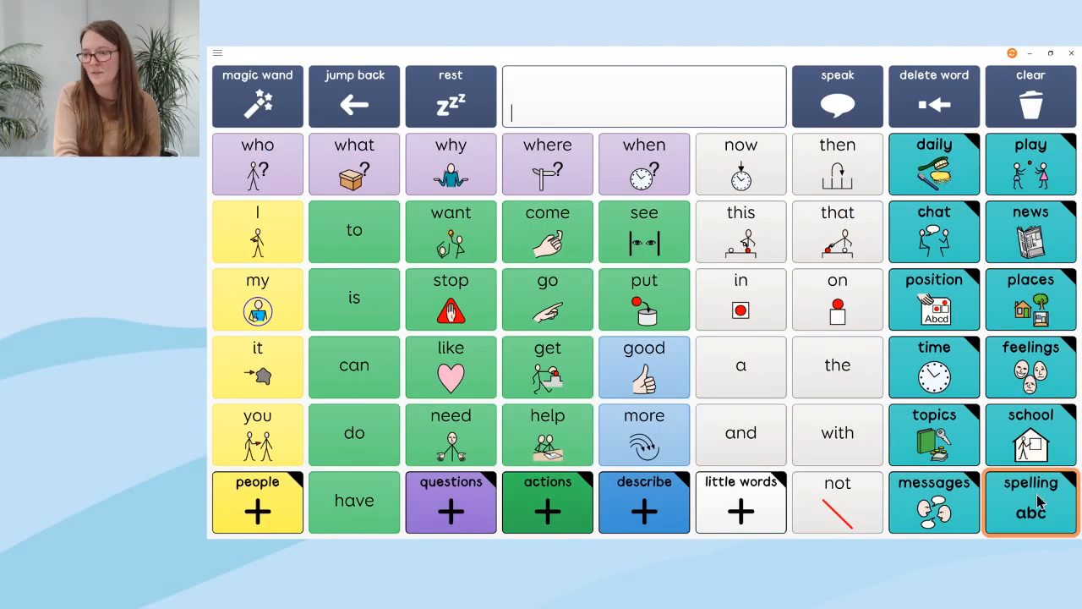
- Look through the other keyboards available for spelling, including the switch frequency layout, and return to the keyboard choices
click(1038, 502)
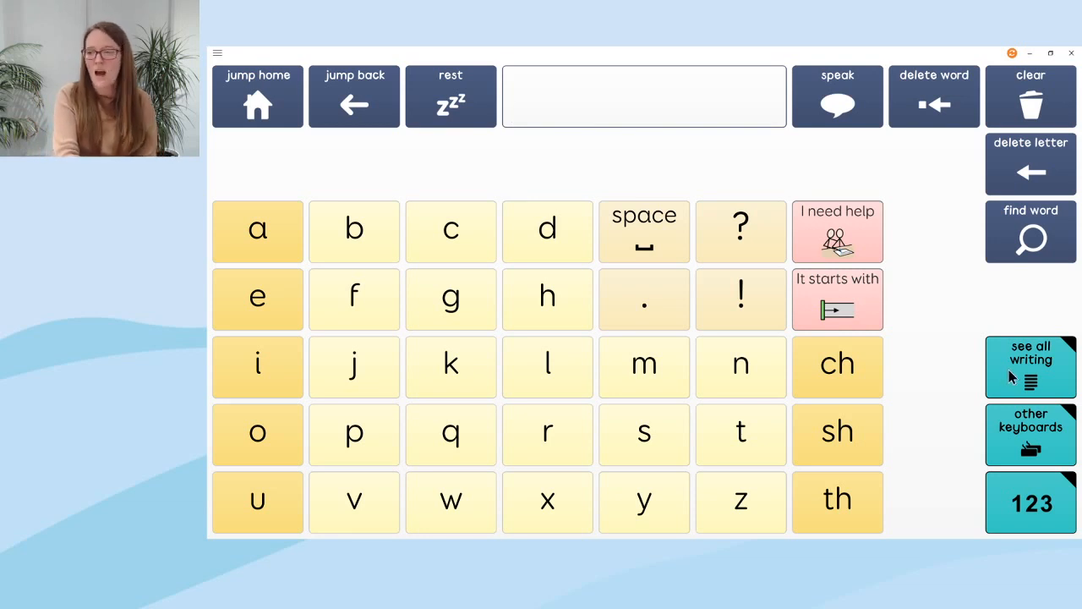
click(1033, 439)
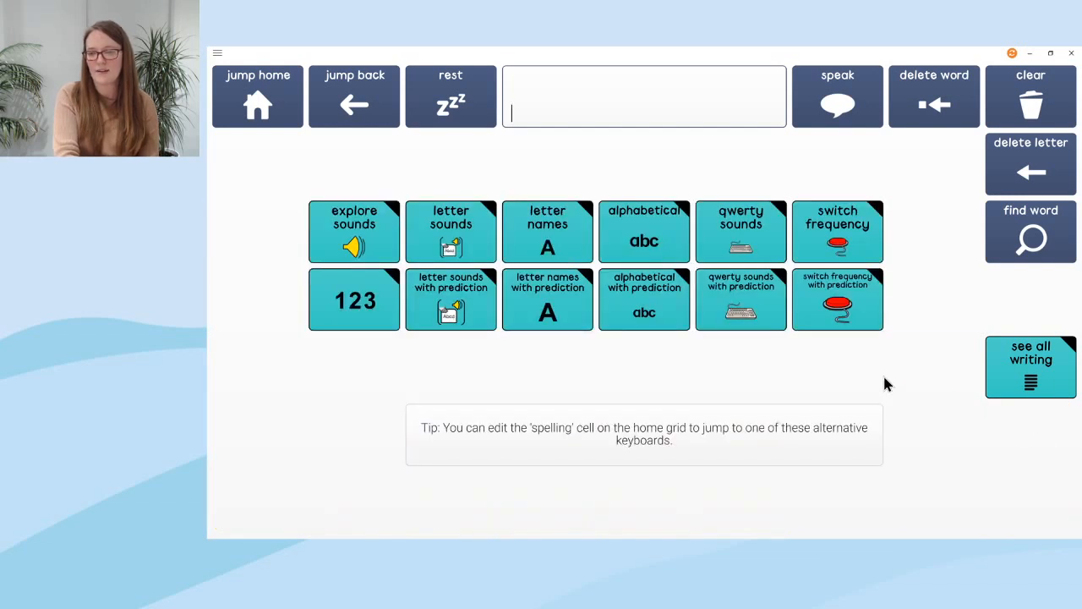
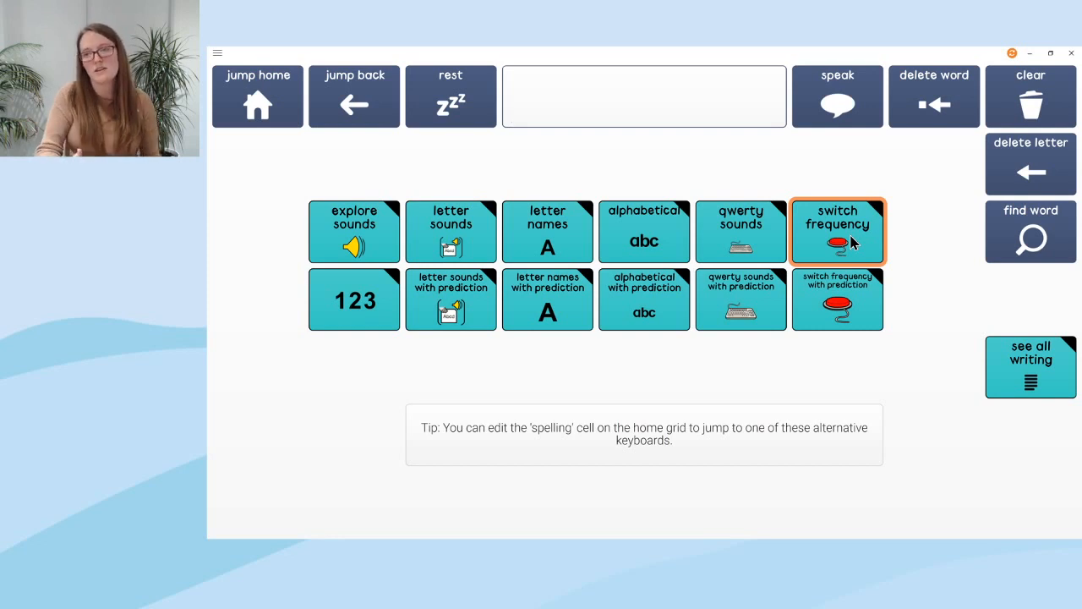
click(852, 242)
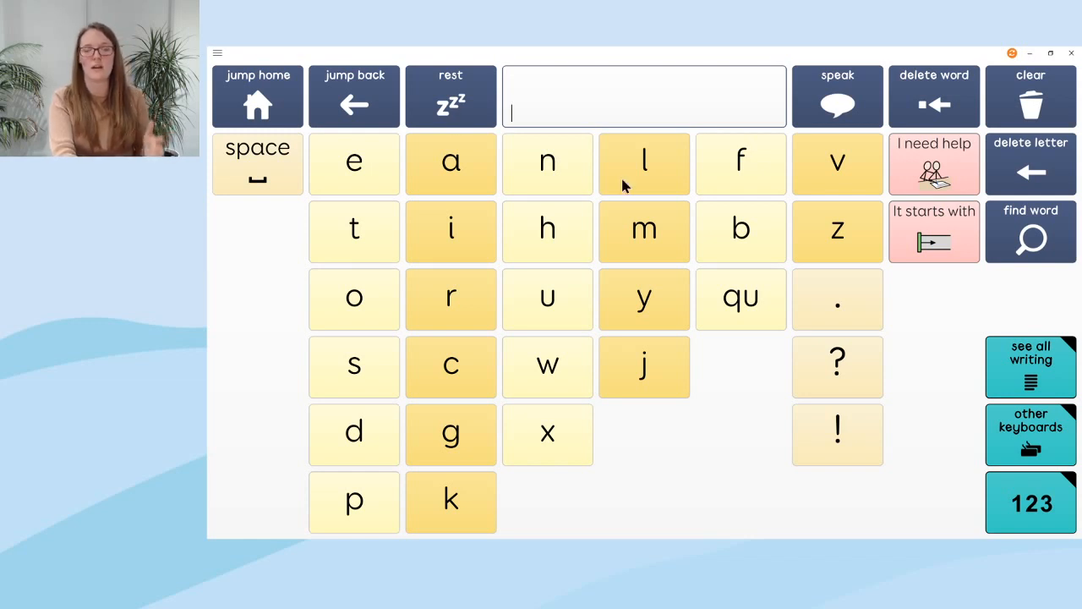
click(365, 119)
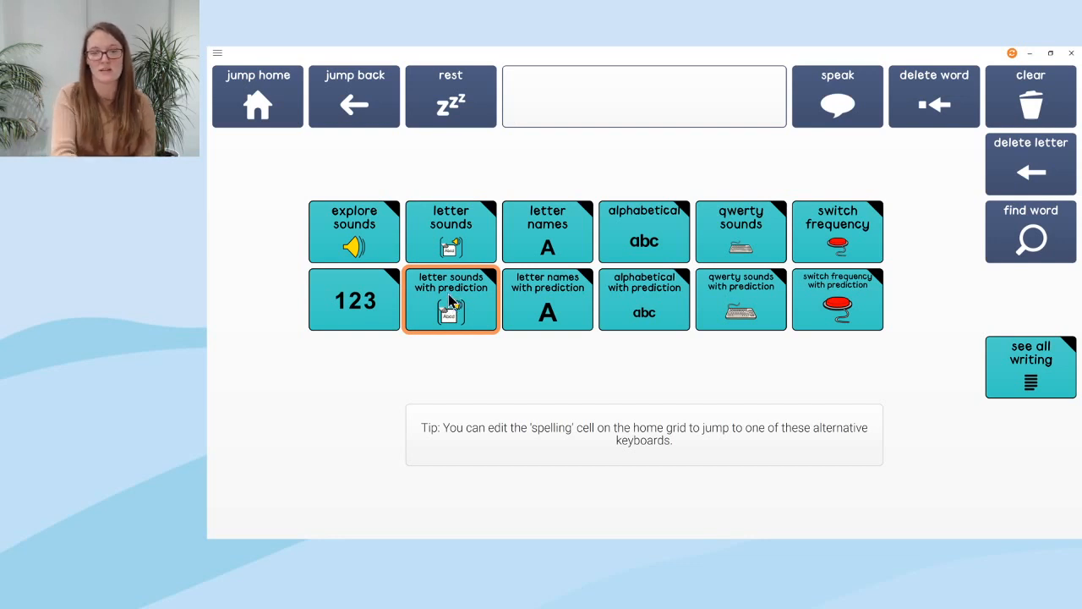
- Try spelling "Dog" on the letter sounds with prediction keyboard and clear the message
click(448, 294)
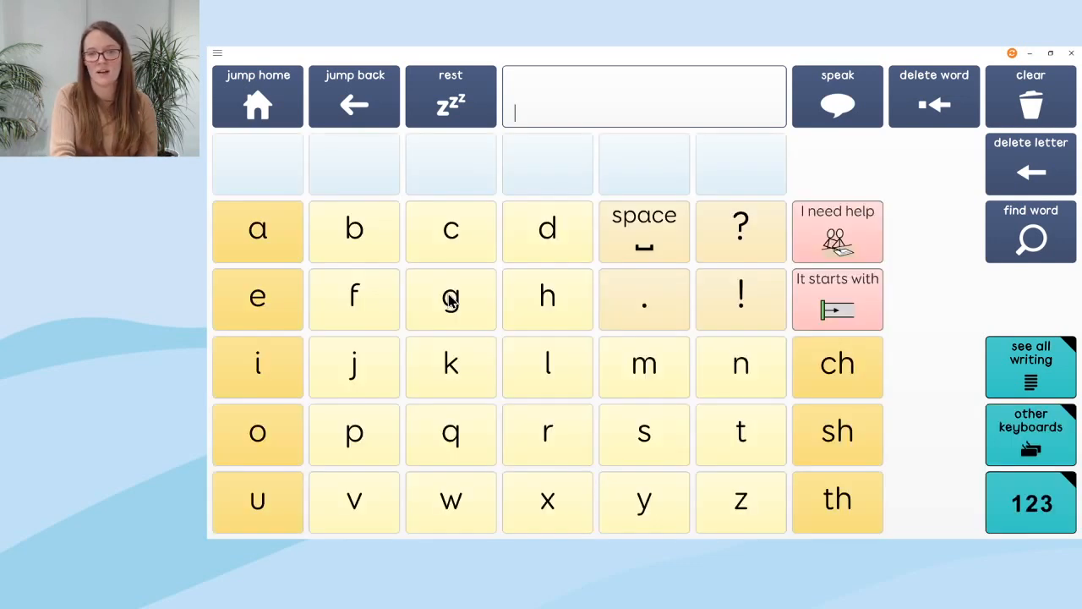
click(548, 230)
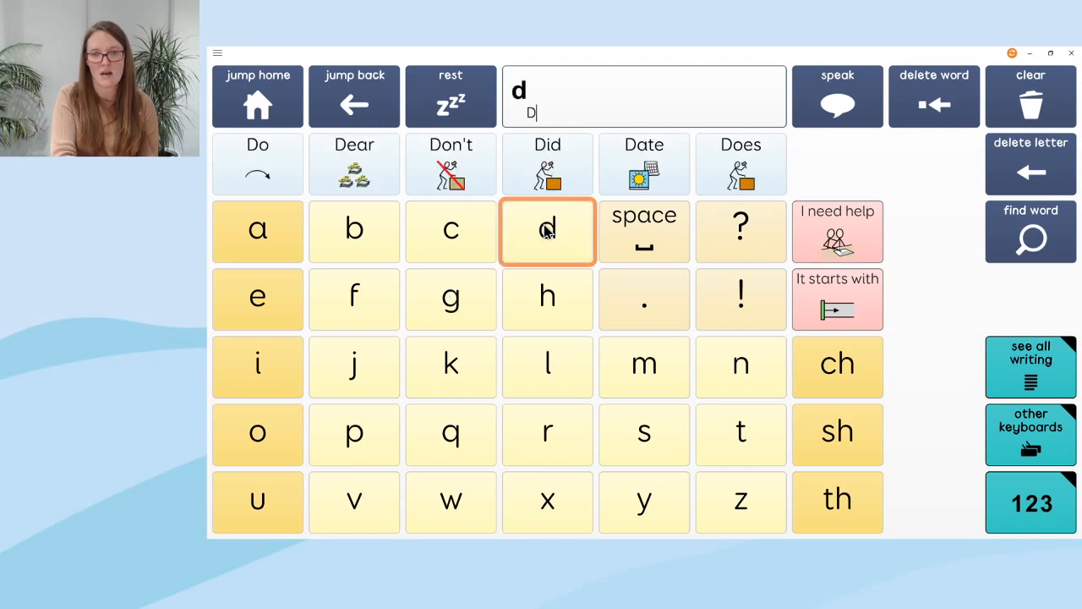
click(258, 456)
click(448, 319)
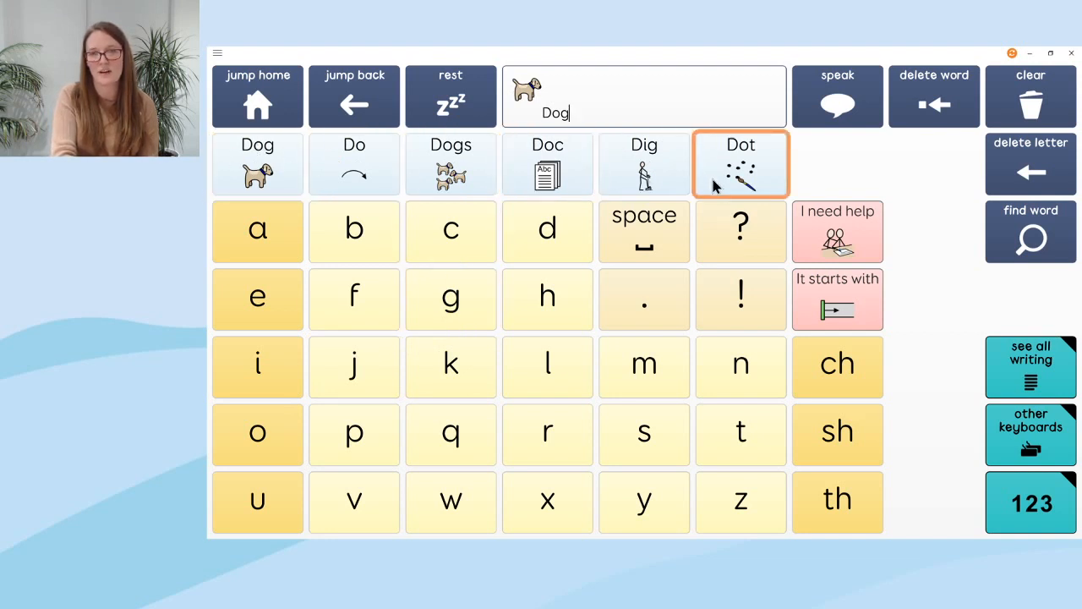
click(994, 124)
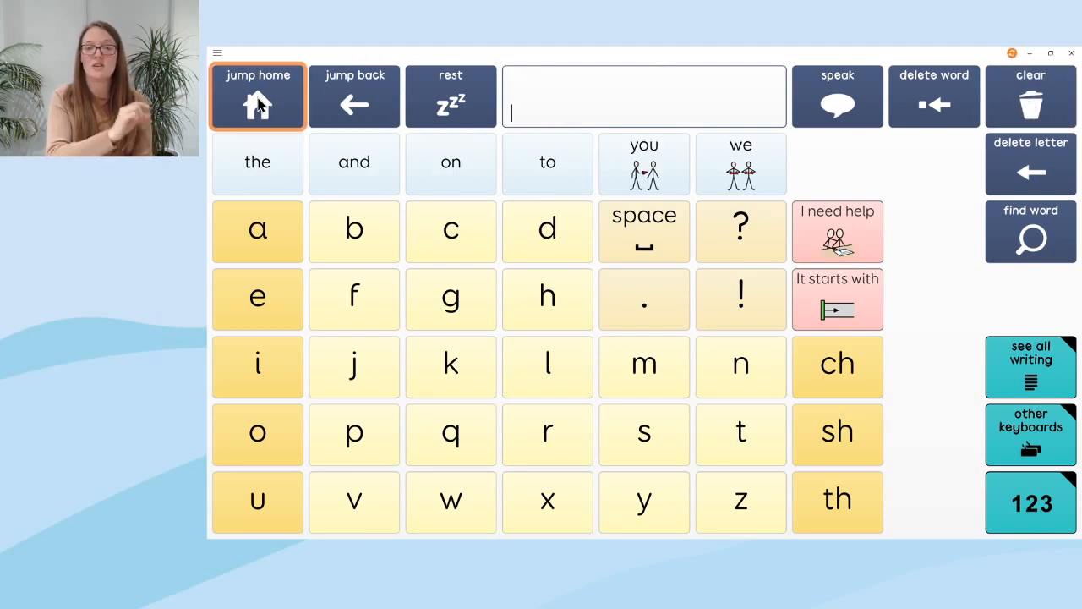
- Make the home grid's spelling cell jump to "18 SPELLING - abc phonics keyboard with prediction" and save the grid edits
click(258, 103)
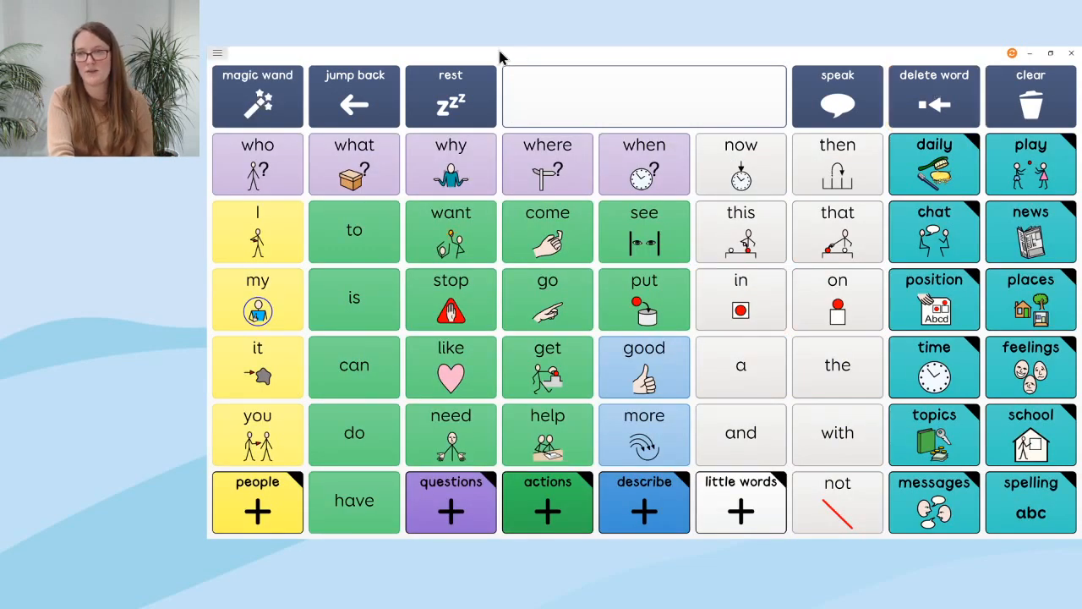
click(217, 53)
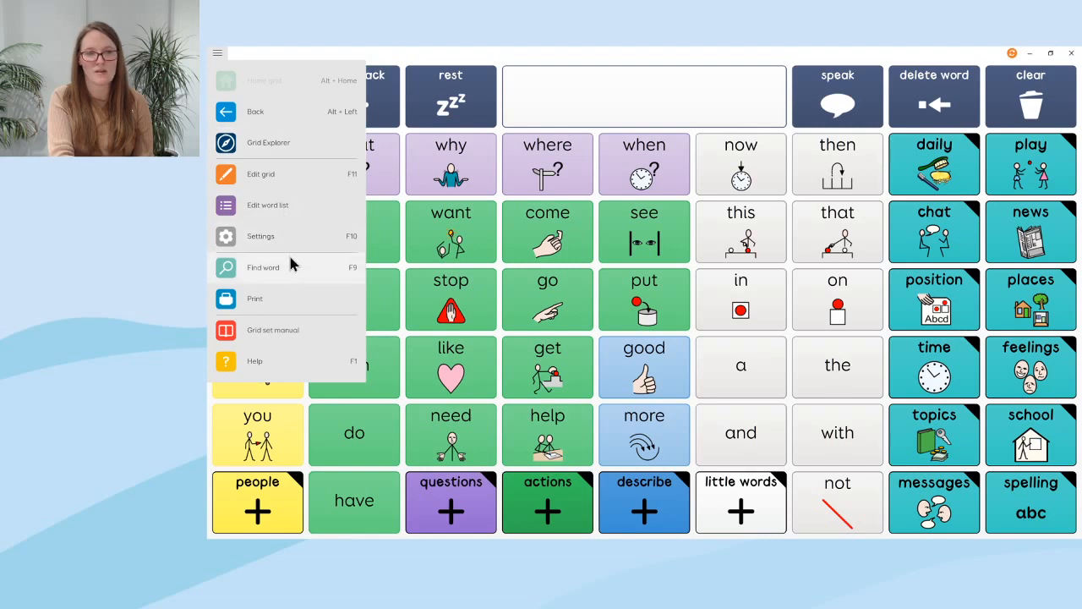
click(276, 174)
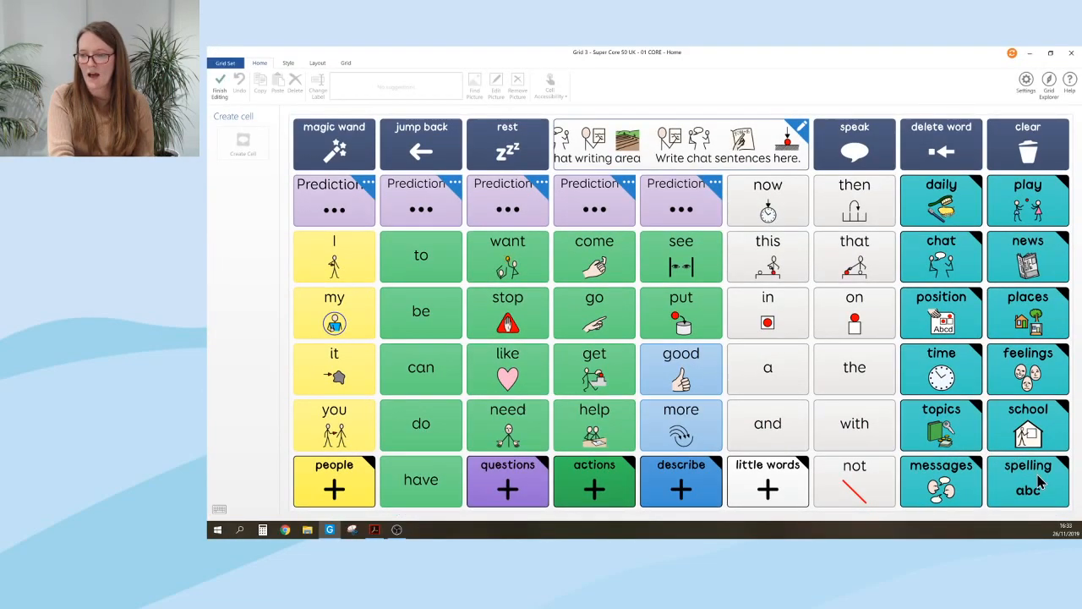
click(1038, 478)
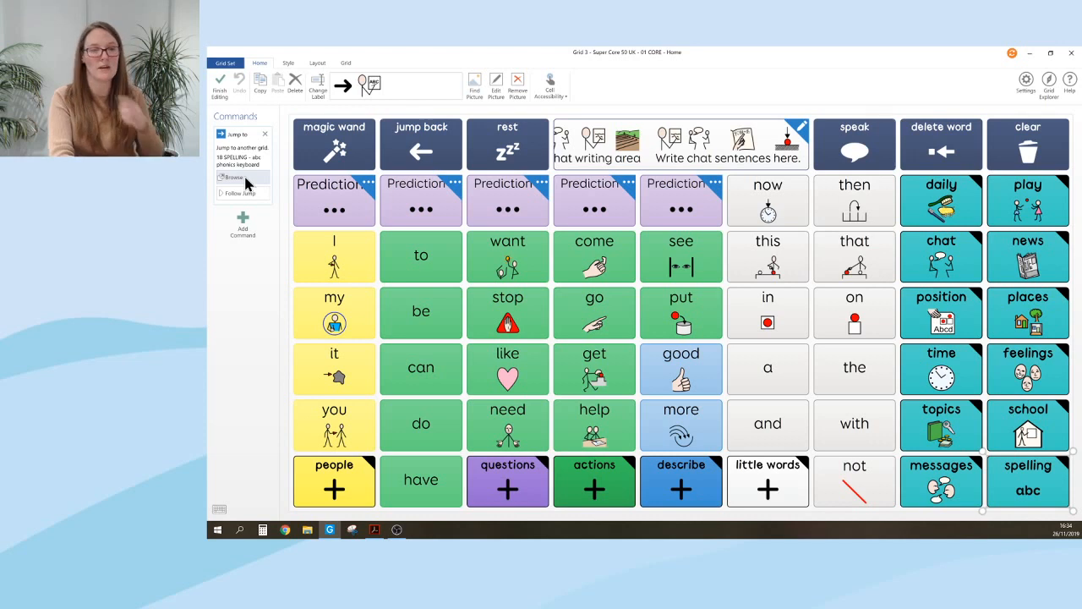
click(233, 177)
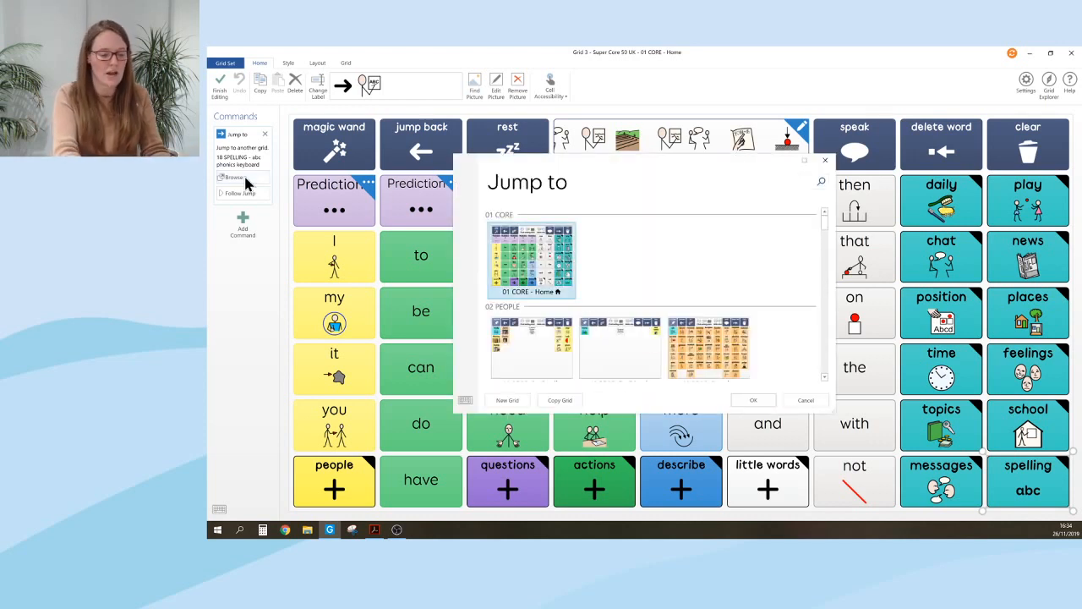
text(keyboard)
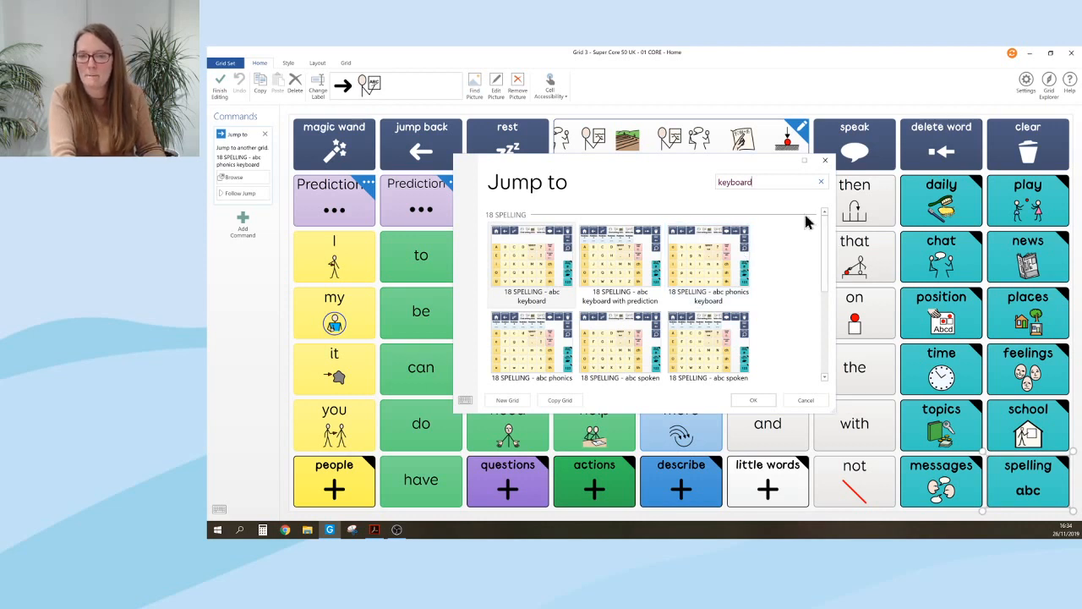
click(616, 255)
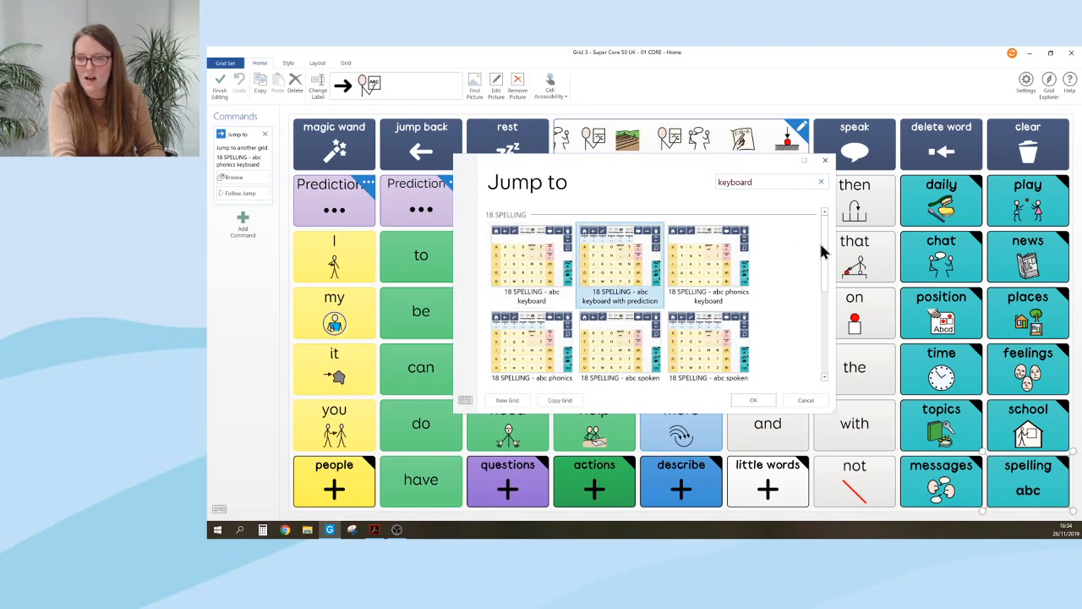
click(530, 359)
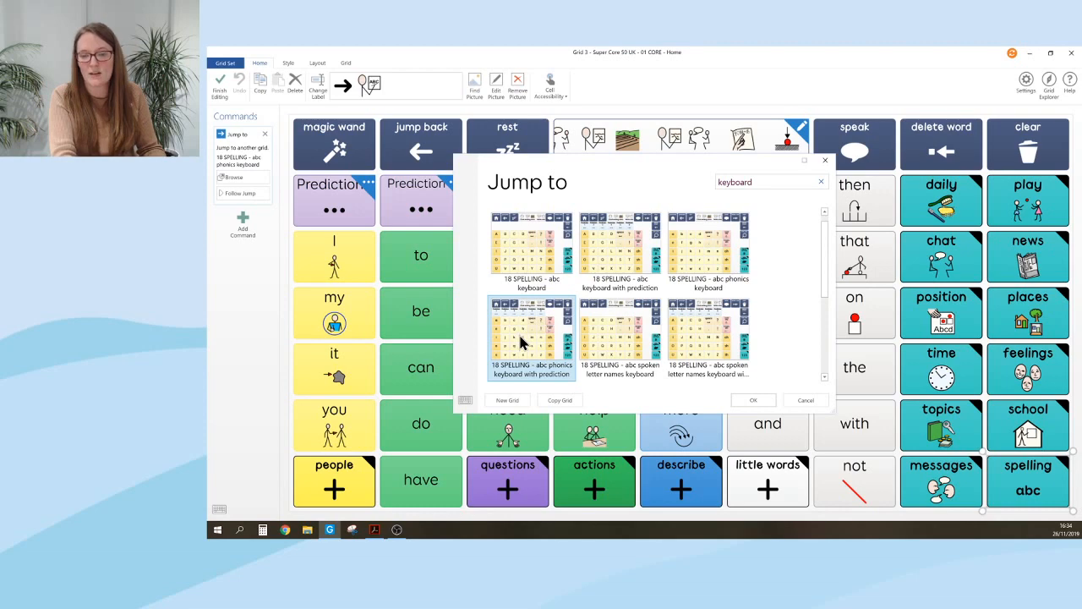
click(754, 401)
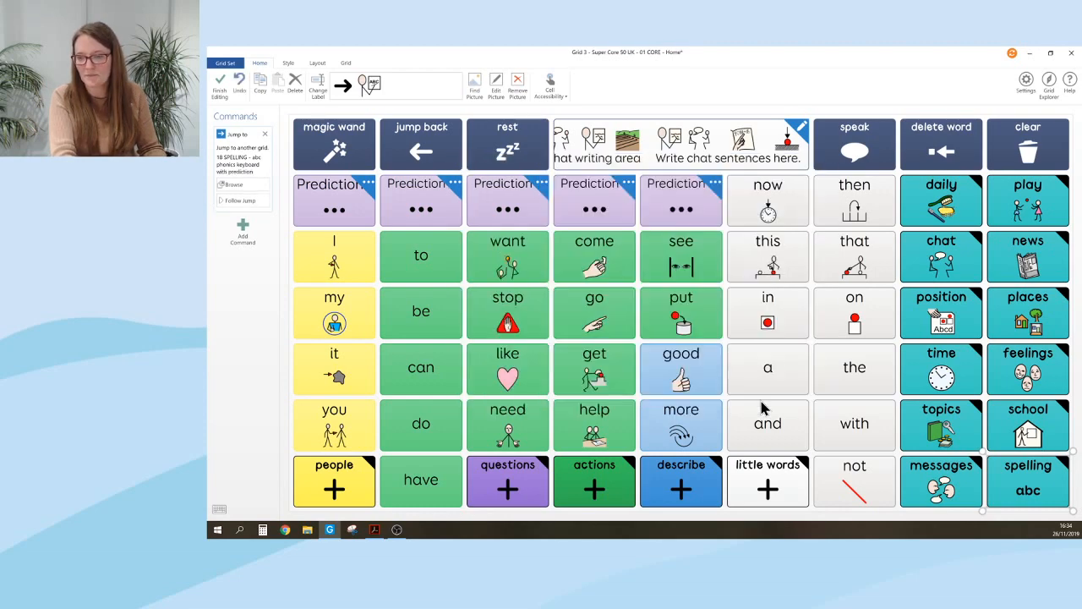
click(218, 93)
click(639, 321)
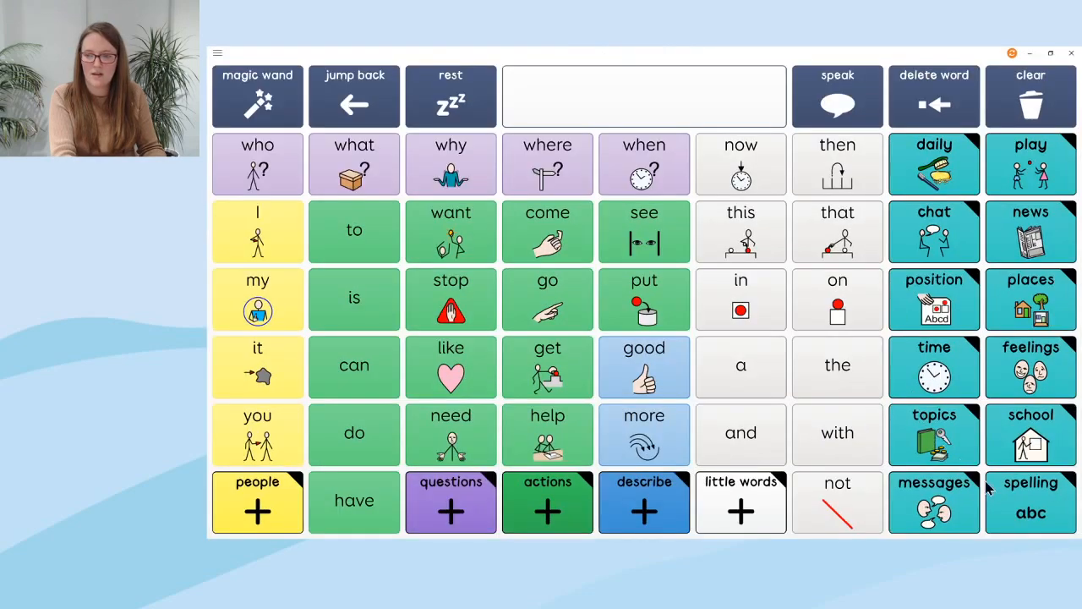
- Test the home grid's spelling link by spelling "Dog" and choosing its prediction, clear the message and return home
click(1031, 506)
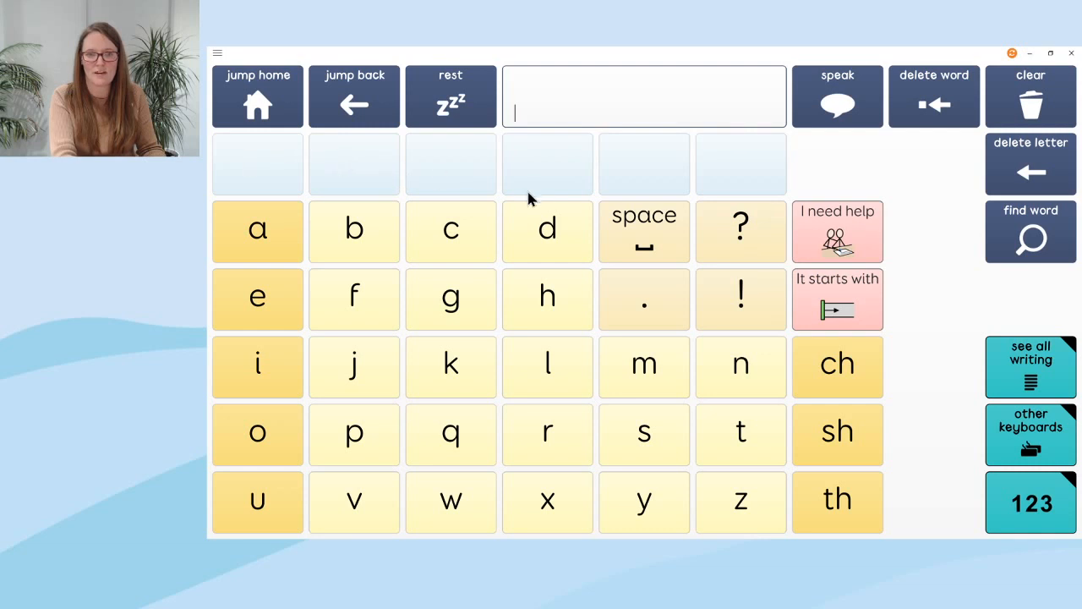
click(565, 228)
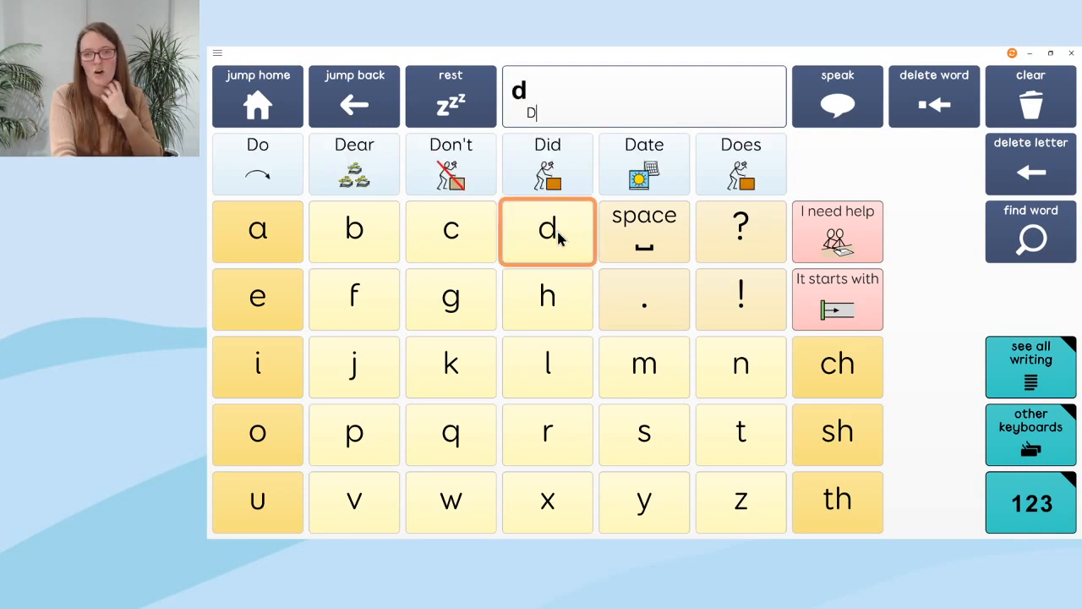
click(256, 433)
click(432, 311)
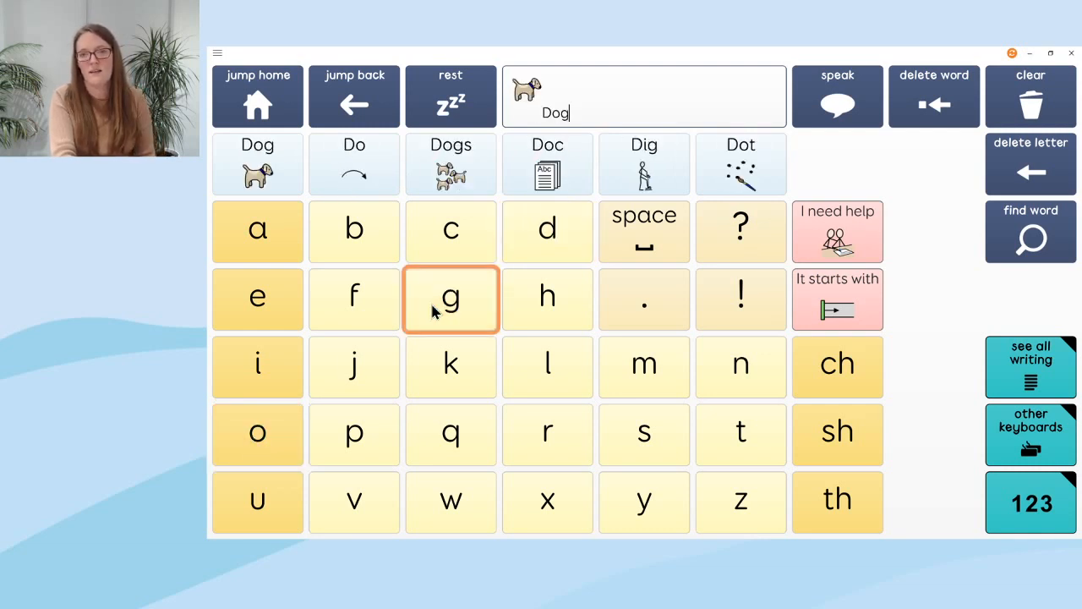
click(246, 168)
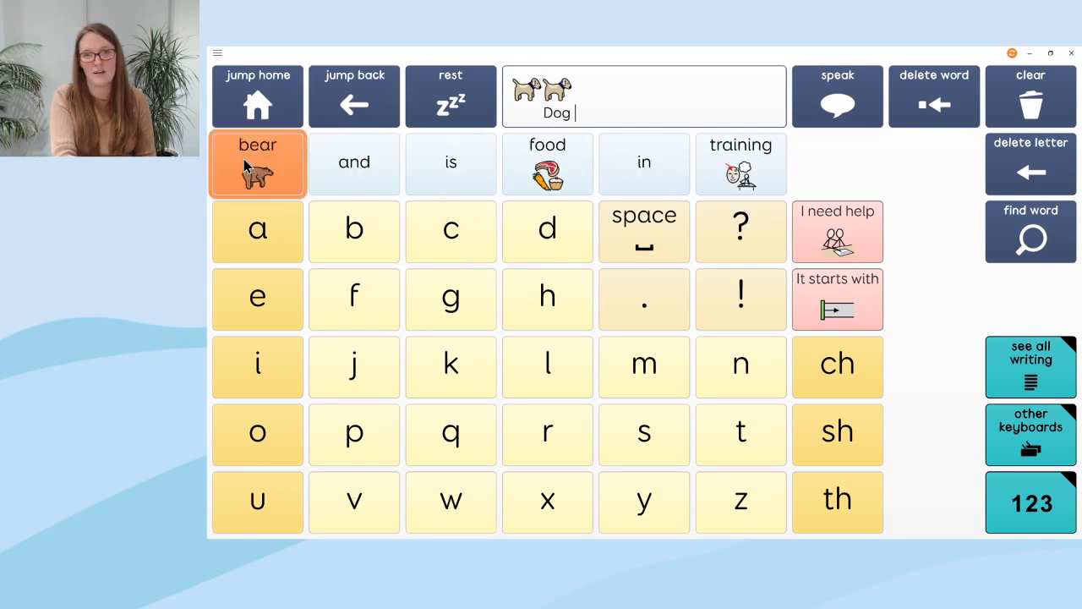
click(1030, 103)
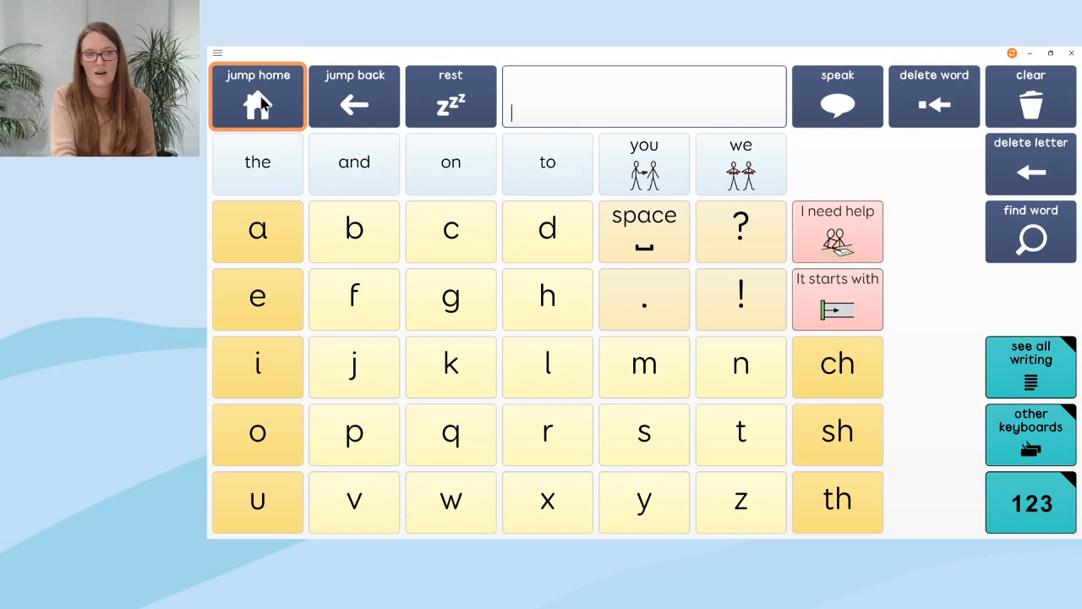
click(261, 102)
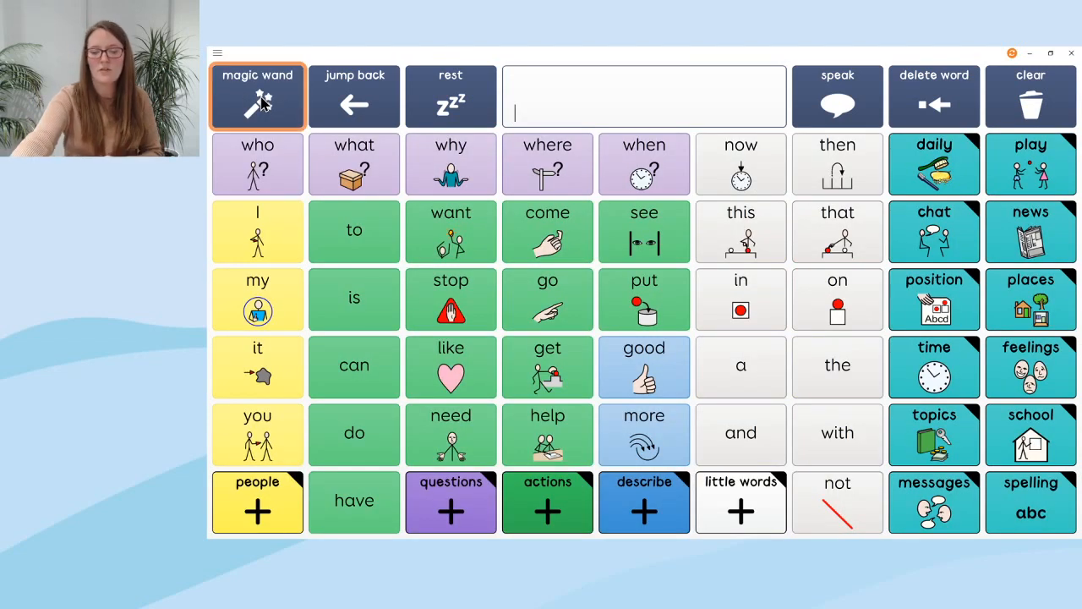